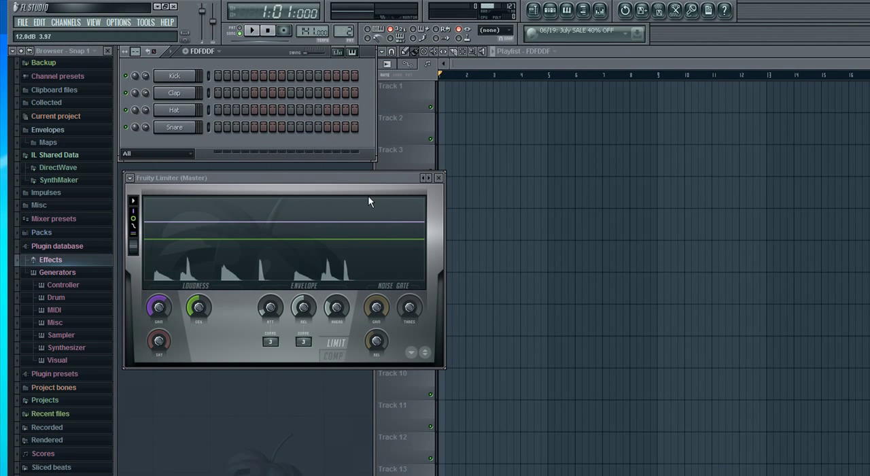
Review the MIDI input and output devices, and the extra search folder for VST plugins in the file settings.
{"action": "left_click", "coordinate": [129, 24]}
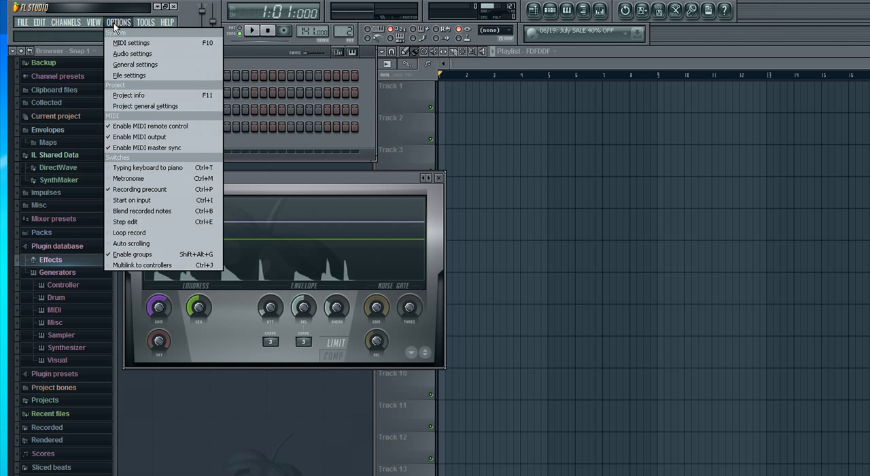
{"action": "left_click", "coordinate": [124, 41]}
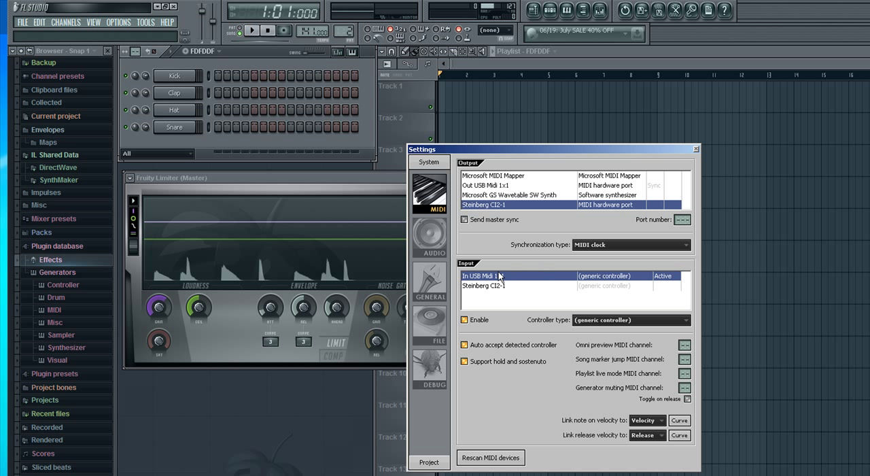
{"action": "left_click", "coordinate": [695, 149]}
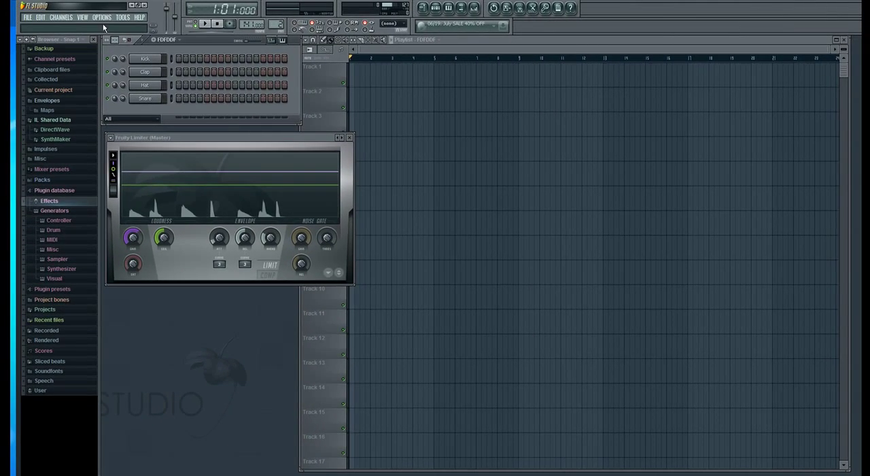
{"action": "left_click", "coordinate": [104, 17]}
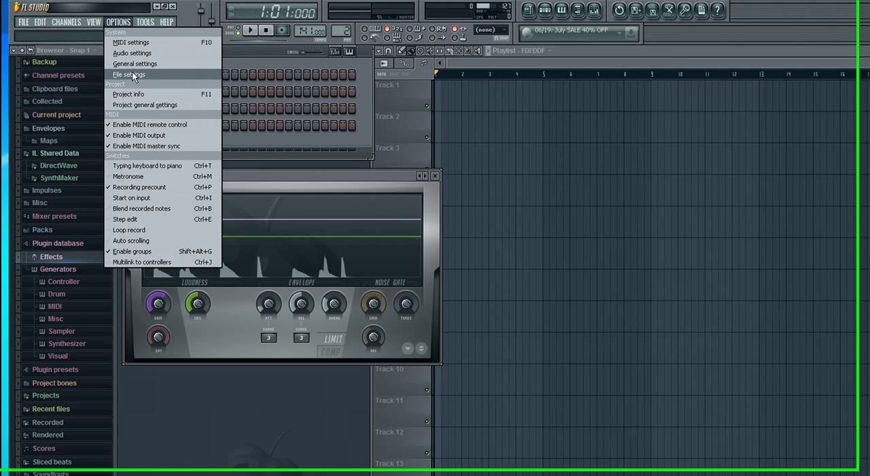
{"action": "left_click", "coordinate": [116, 57]}
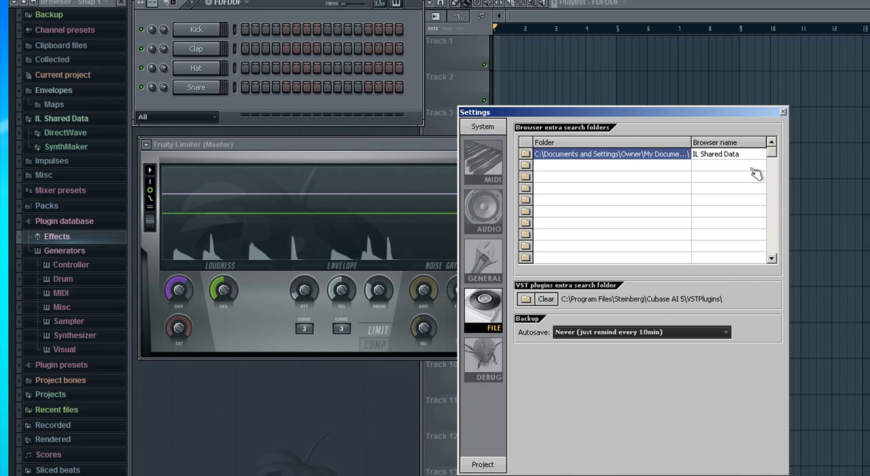
{"action": "left_click", "coordinate": [784, 113]}
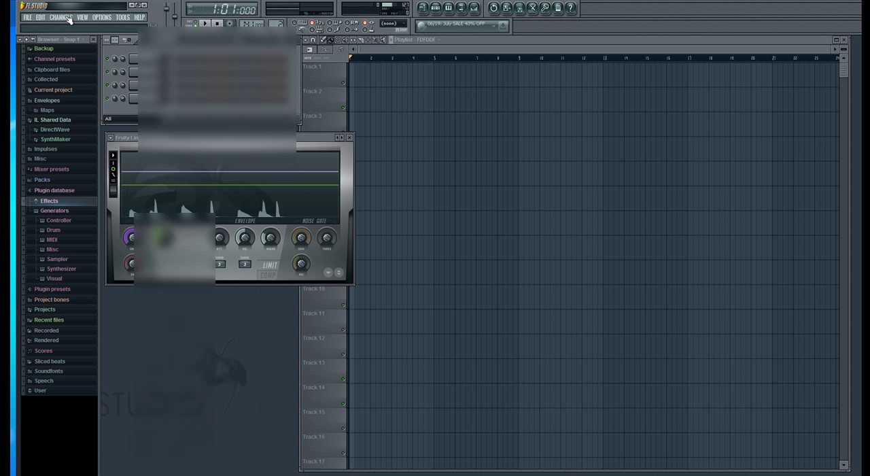
Add a DUBTURBO2 channel, load its HouseYou drum kit and audition a key.
{"action": "left_click", "coordinate": [61, 17]}
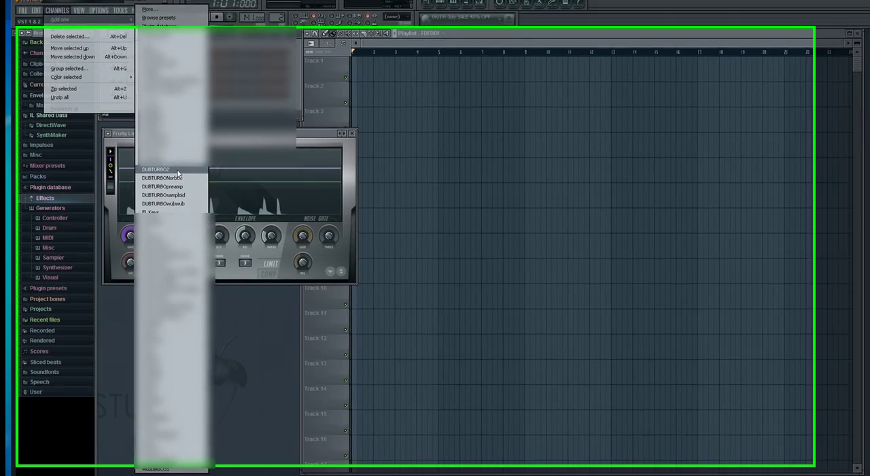
{"action": "left_click", "coordinate": [179, 174]}
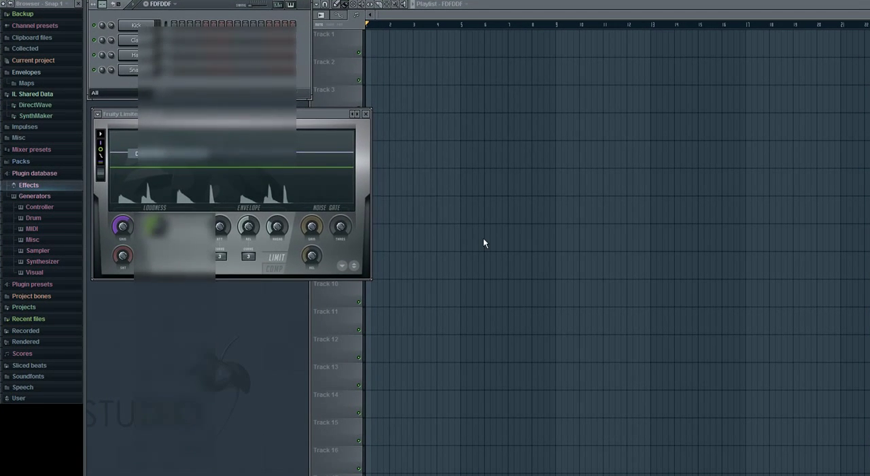
{"action": "left_click_drag", "start_coordinate": [415, 72], "coordinate": [458, 156]}
{"action": "left_click", "coordinate": [371, 253]}
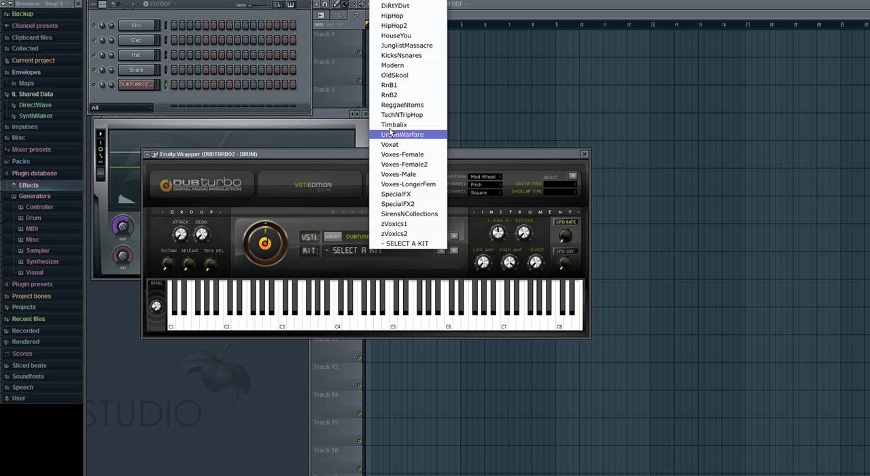
{"action": "left_click", "coordinate": [397, 35]}
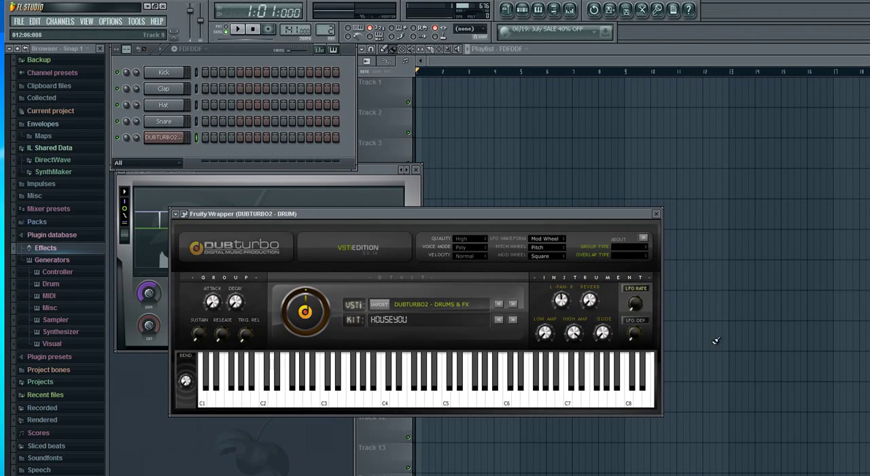
{"action": "left_click_drag", "start_coordinate": [347, 218], "coordinate": [295, 234]}
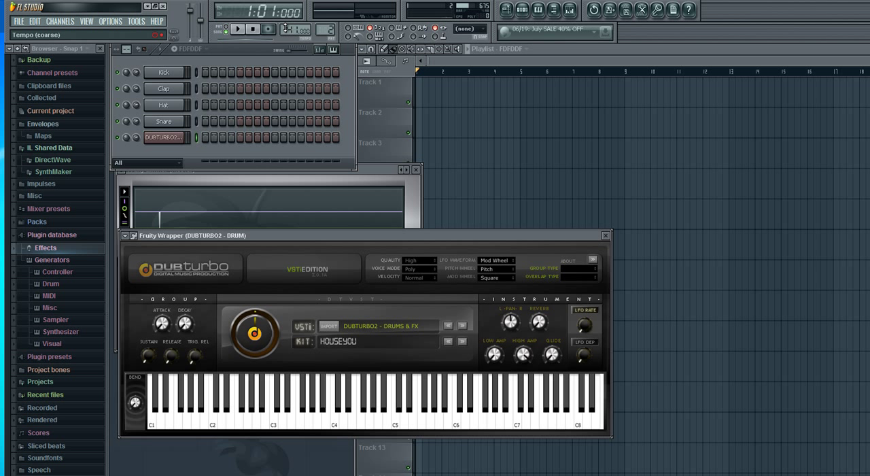
{"action": "left_click", "coordinate": [271, 417]}
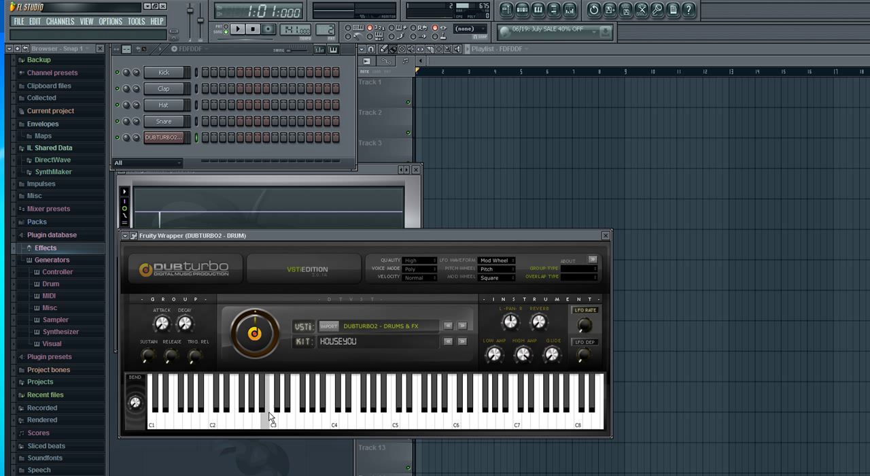
Add a DUBTURBOsamploid instrument channel to the project.
{"action": "left_click", "coordinate": [60, 21]}
{"action": "mouse_move", "coordinate": [75, 33]}
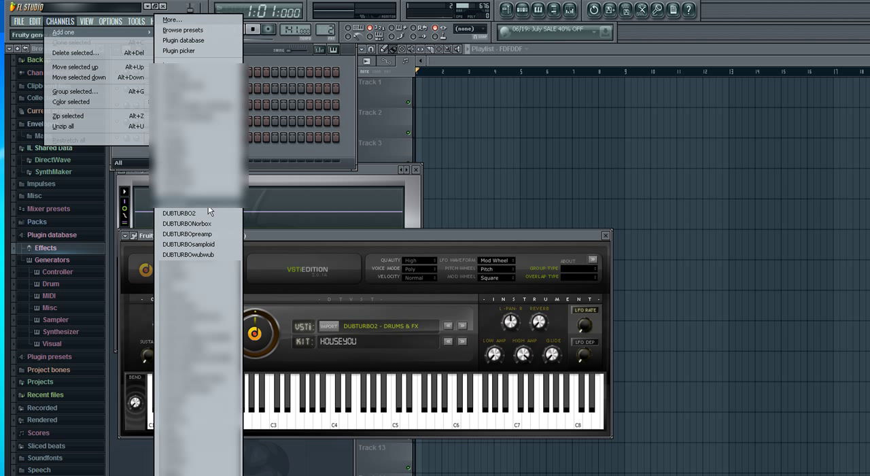
{"action": "left_click", "coordinate": [212, 246]}
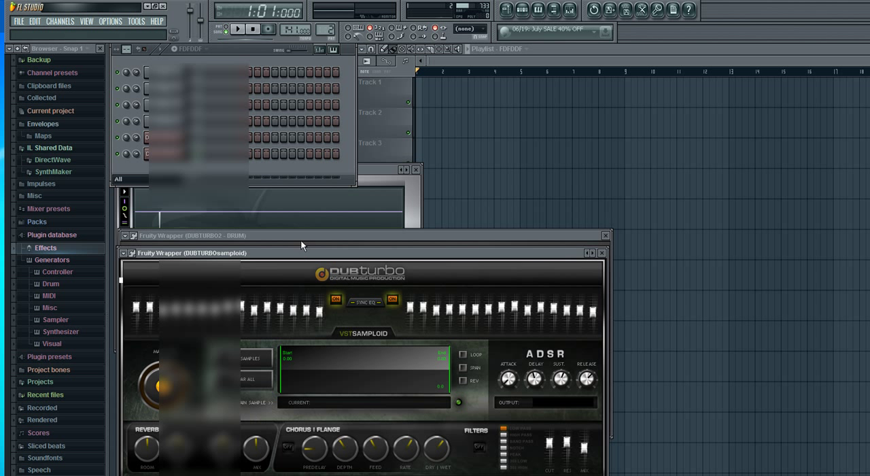
Add a DUBTURBOwubwub instrument channel and place its window over the other plugins with its full interface in view.
{"action": "left_click", "coordinate": [73, 25]}
{"action": "mouse_move", "coordinate": [79, 34]}
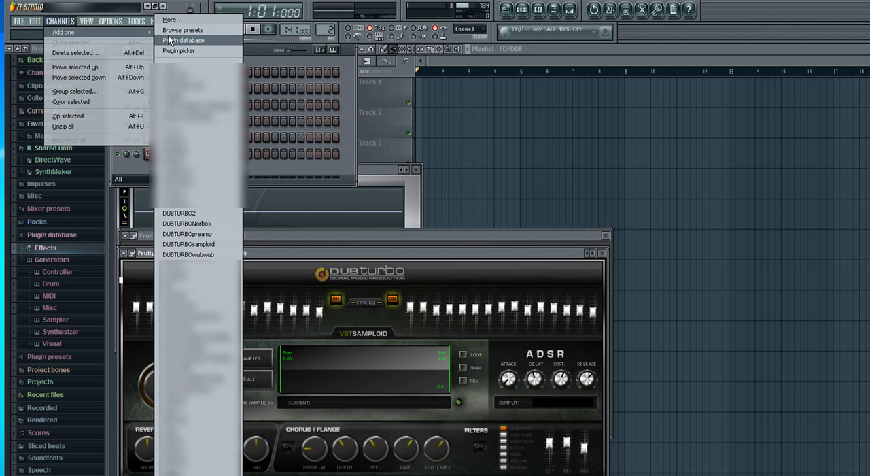
{"action": "left_click", "coordinate": [210, 253]}
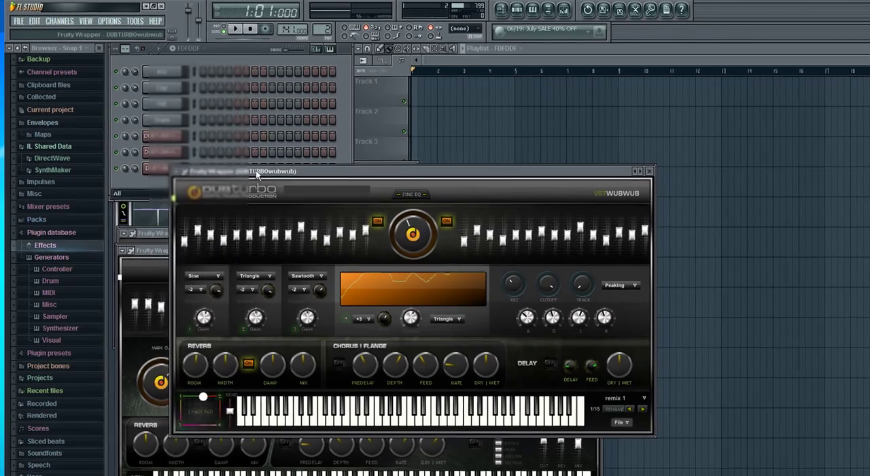
{"action": "left_click_drag", "start_coordinate": [257, 174], "coordinate": [200, 310]}
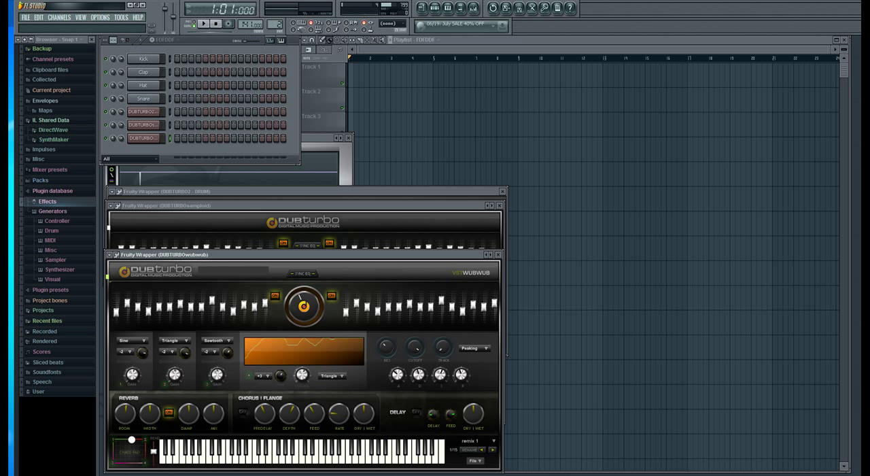
{"action": "left_click_drag", "start_coordinate": [283, 309], "coordinate": [283, 323]}
{"action": "left_click_drag", "start_coordinate": [202, 255], "coordinate": [208, 198]}
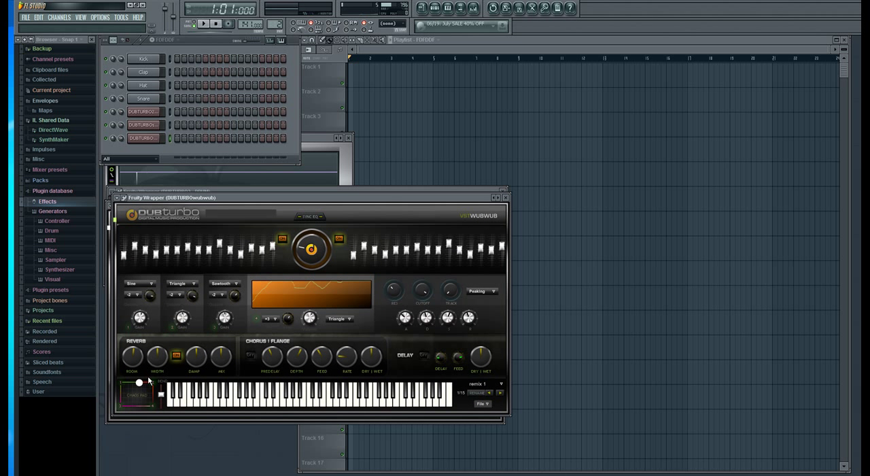
In DUBTURBOwubwub, set the octave of the oscillator below the waveform display to 0 and switch off the reverb.
{"action": "left_click", "coordinate": [274, 320]}
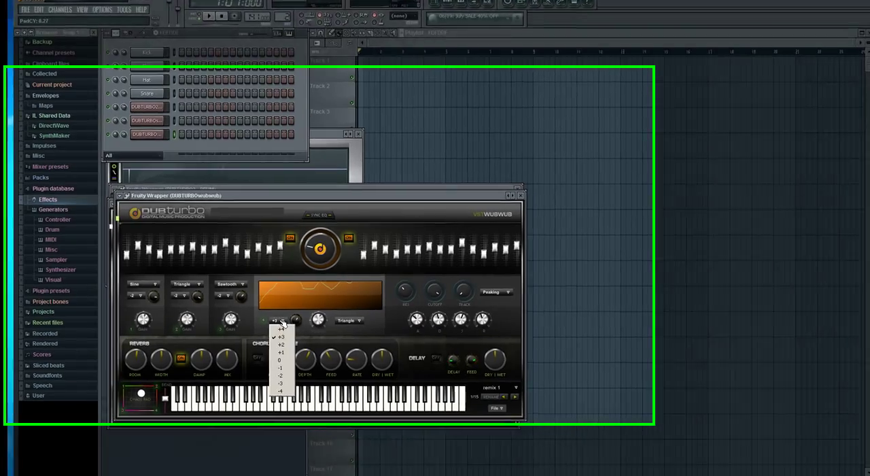
{"action": "left_click", "coordinate": [278, 360]}
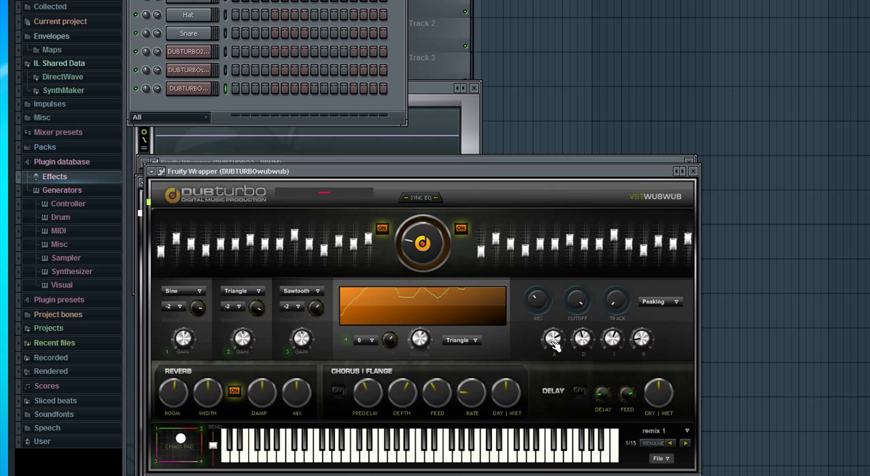
{"action": "left_click", "coordinate": [238, 391]}
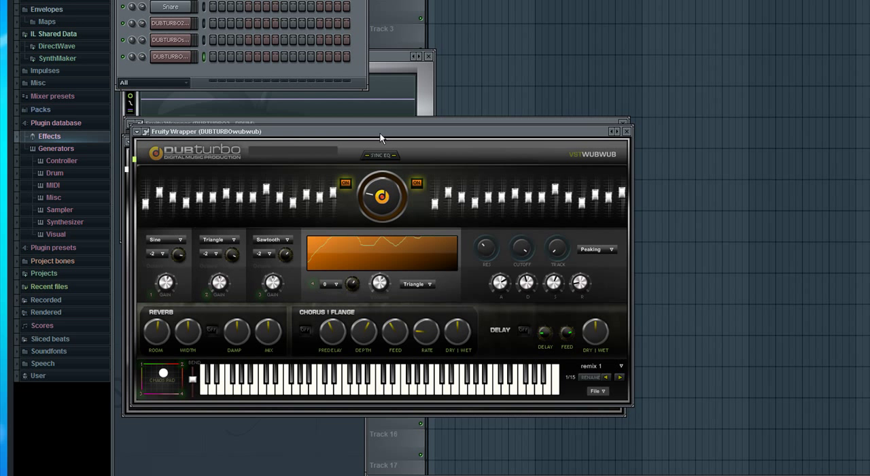
Lower the DUBTURBOwubwub window to uncover the other plugin windows and bring DUBTURBOsamploid to the front.
{"action": "left_click_drag", "start_coordinate": [380, 133], "coordinate": [380, 184]}
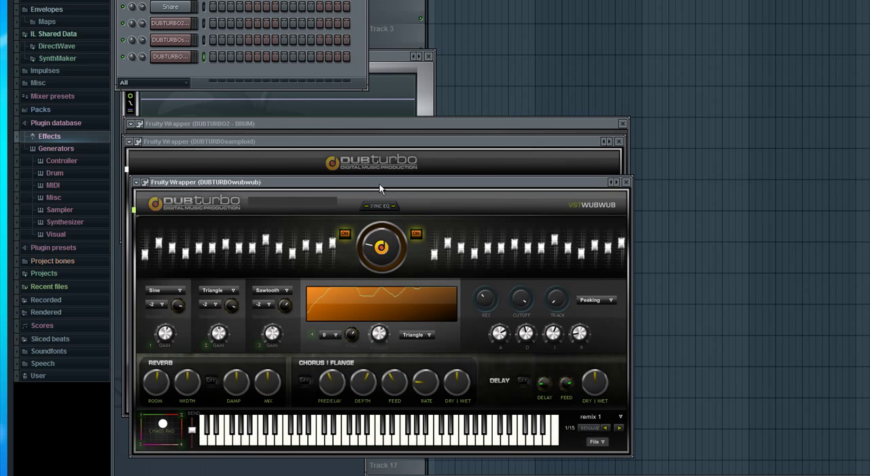
{"action": "left_click_drag", "start_coordinate": [163, 424], "coordinate": [161, 416]}
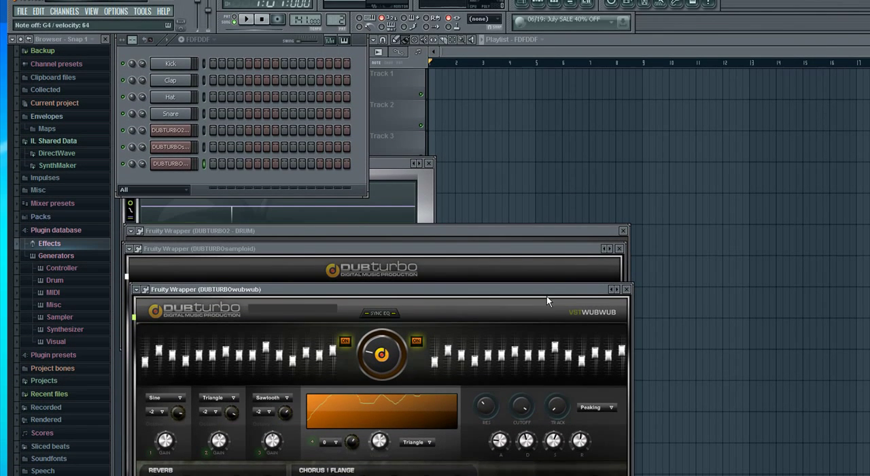
{"action": "left_click_drag", "start_coordinate": [547, 274], "coordinate": [542, 276]}
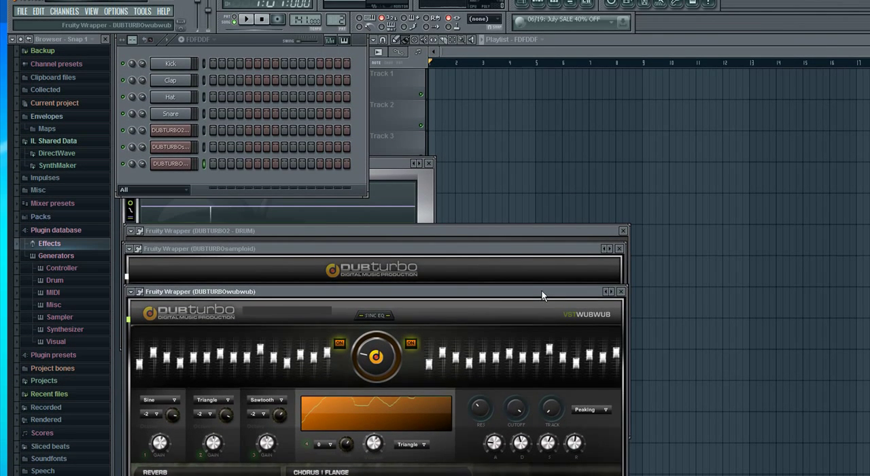
{"action": "left_click", "coordinate": [526, 249]}
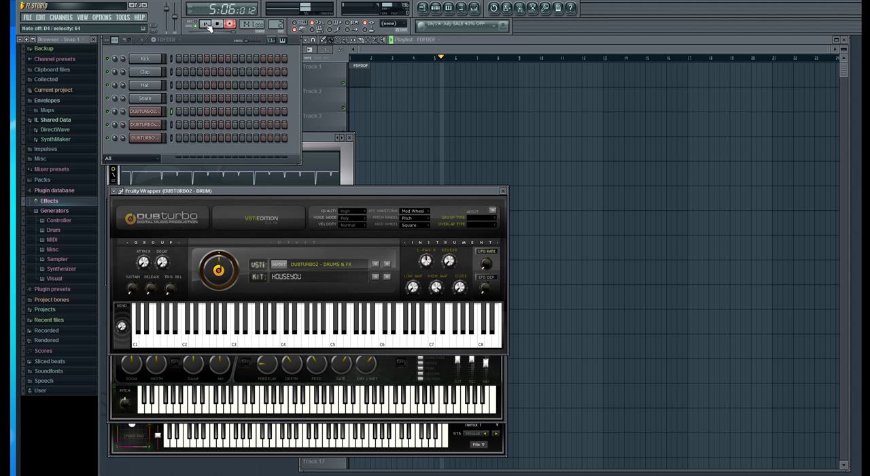
Stop recording, open the recorded drum pattern in the piano roll and shift all its notes slightly later to match the bar lines.
{"action": "key", "text": "space"}
{"action": "double_click", "coordinate": [378, 83]}
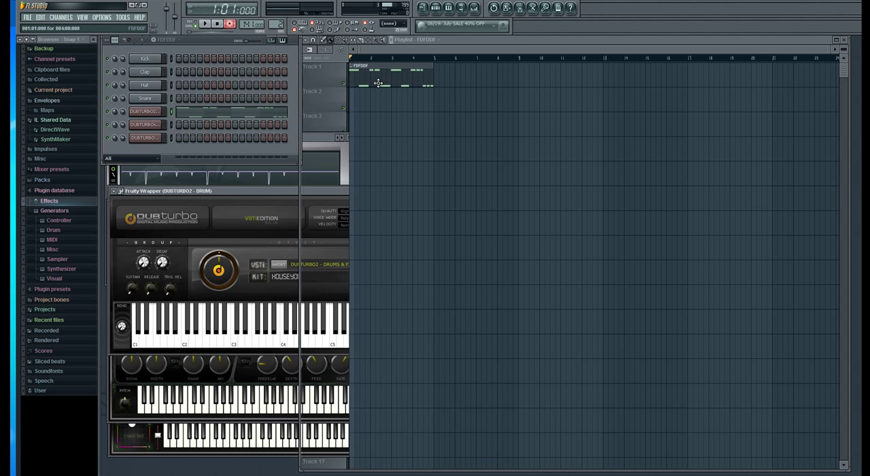
{"action": "key", "text": "ctrl+a"}
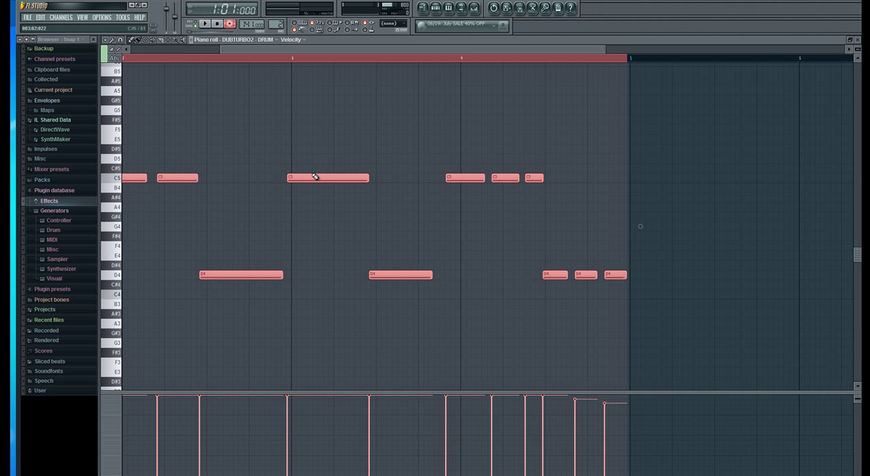
{"action": "left_click", "coordinate": [314, 168]}
{"action": "key", "text": "ctrl+z"}
{"action": "left_click_drag", "start_coordinate": [313, 177], "coordinate": [322, 177]}
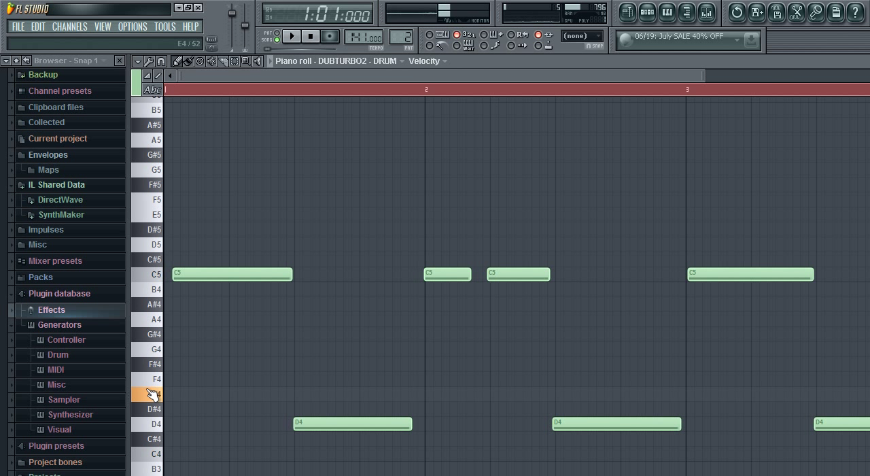
Place E4 notes on all four beats of bar 1 and move the first C5 note to the start of the bar.
{"action": "left_click", "coordinate": [165, 395]}
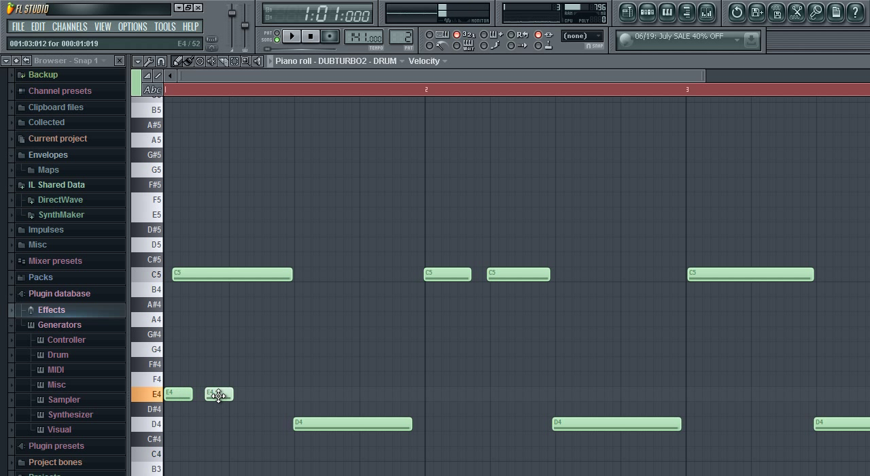
{"action": "left_click_drag", "start_coordinate": [233, 272], "coordinate": [224, 270]}
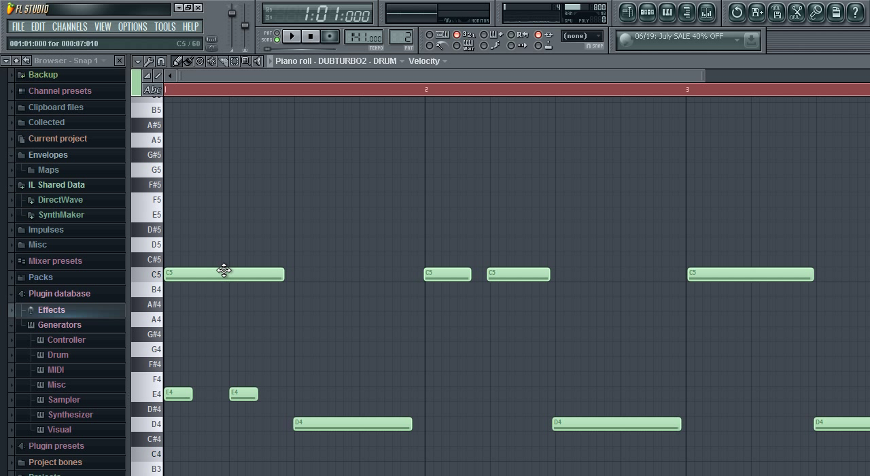
{"action": "left_click_drag", "start_coordinate": [231, 393], "coordinate": [314, 402]}
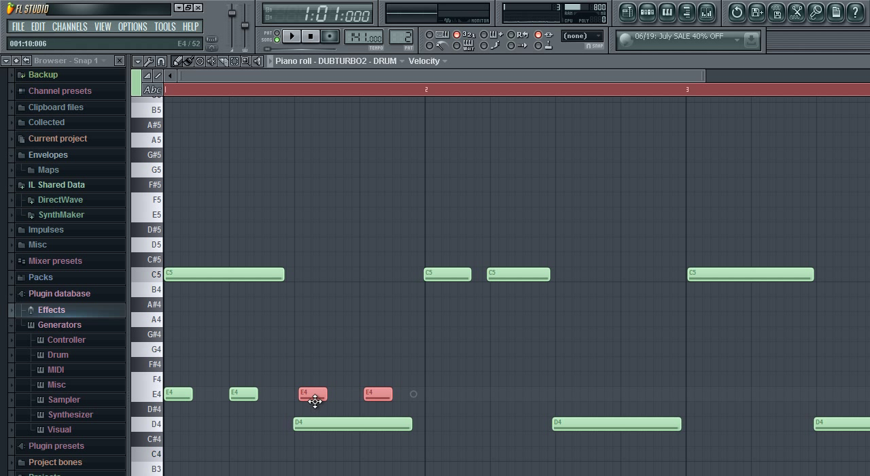
{"action": "key", "text": "space"}
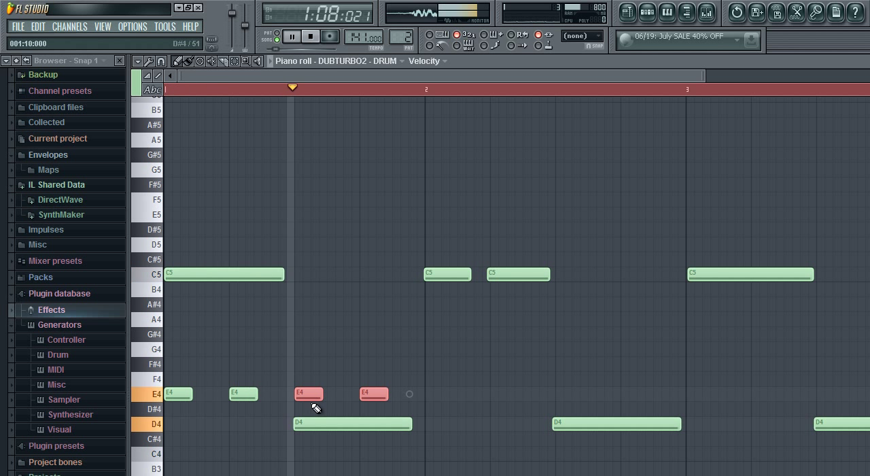
{"action": "key", "text": "space"}
Copy the four E4 notes into bar 2, lengthen all eight to nearly a full beat and play the pattern.
{"action": "left_click_drag", "start_coordinate": [400, 376], "coordinate": [427, 390]}
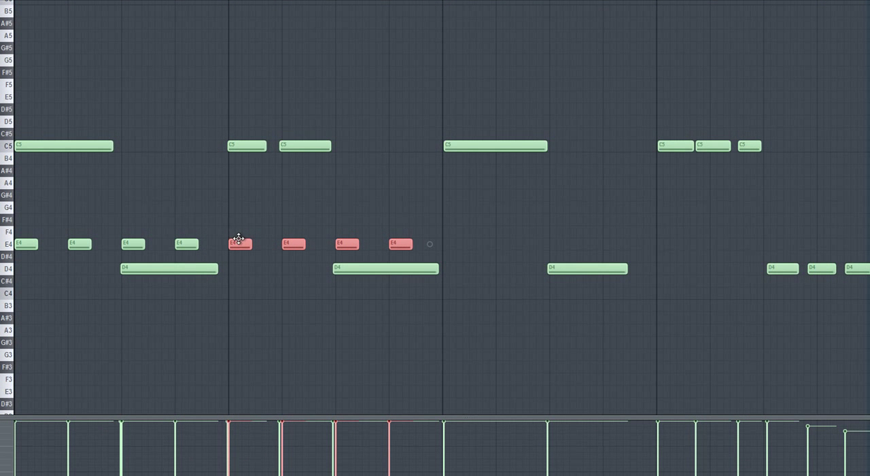
{"action": "left_click", "coordinate": [159, 244]}
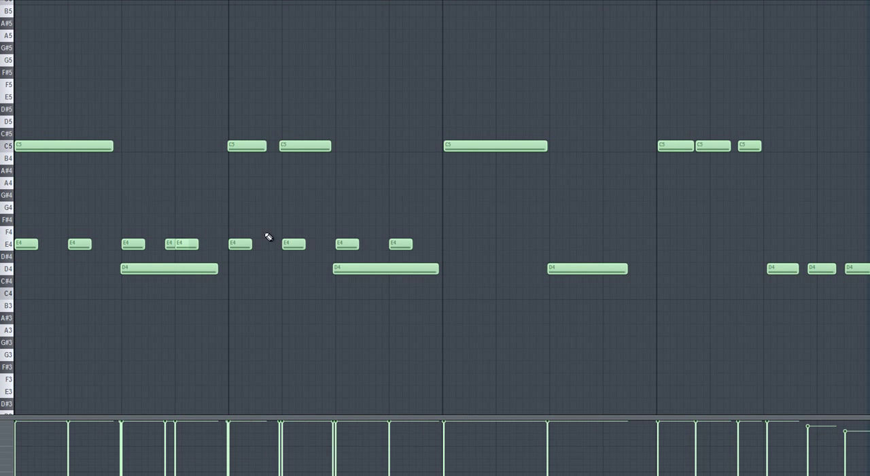
{"action": "left_click_drag", "start_coordinate": [435, 229], "coordinate": [31, 249]}
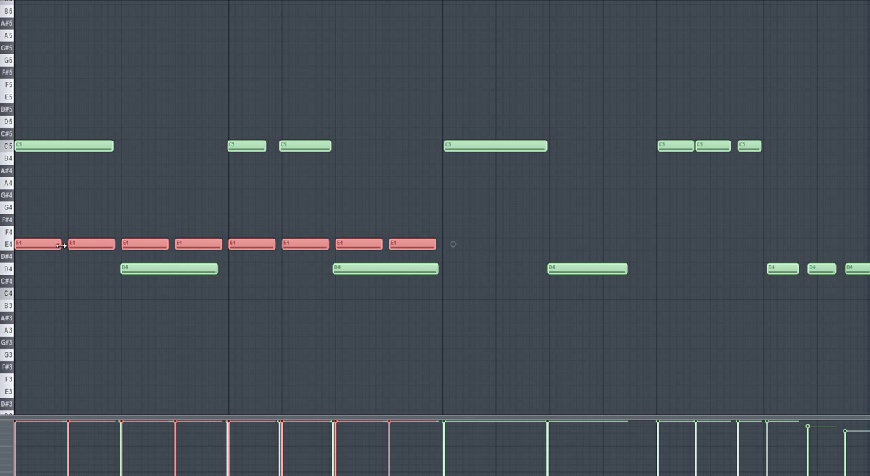
{"action": "key", "text": "space"}
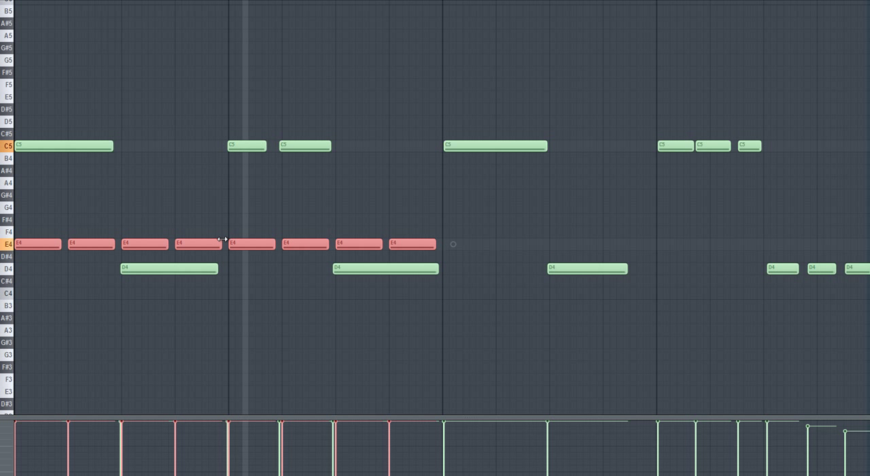
Copy the eight E4 notes into bars 3 and 4 and draw lower, slightly uneven velocities for all the E4 notes.
{"action": "left_click_drag", "start_coordinate": [39, 243], "coordinate": [469, 245]}
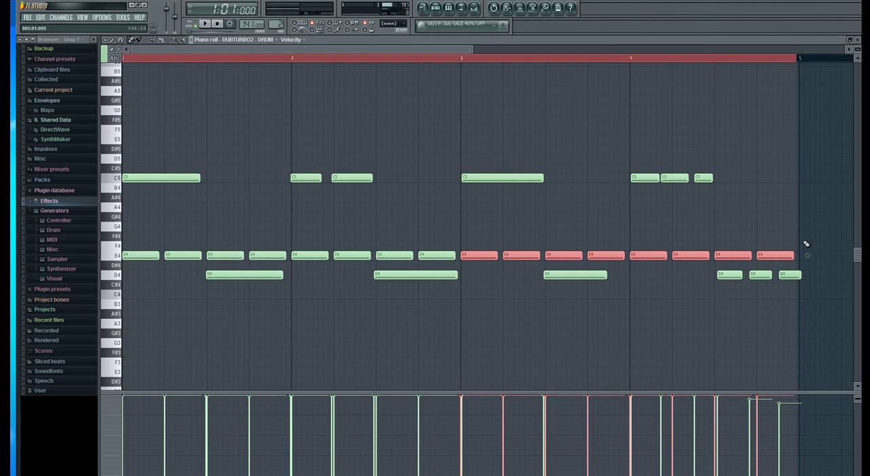
{"action": "left_click_drag", "start_coordinate": [802, 233], "coordinate": [123, 261]}
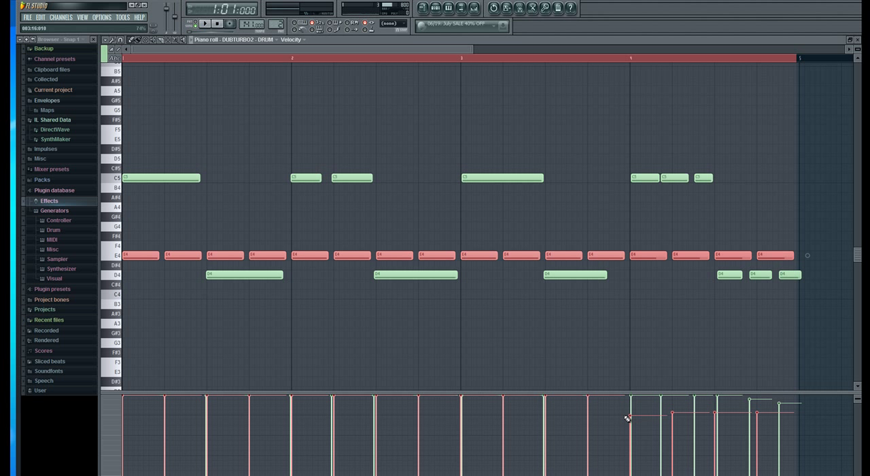
{"action": "left_click_drag", "start_coordinate": [627, 417], "coordinate": [382, 419]}
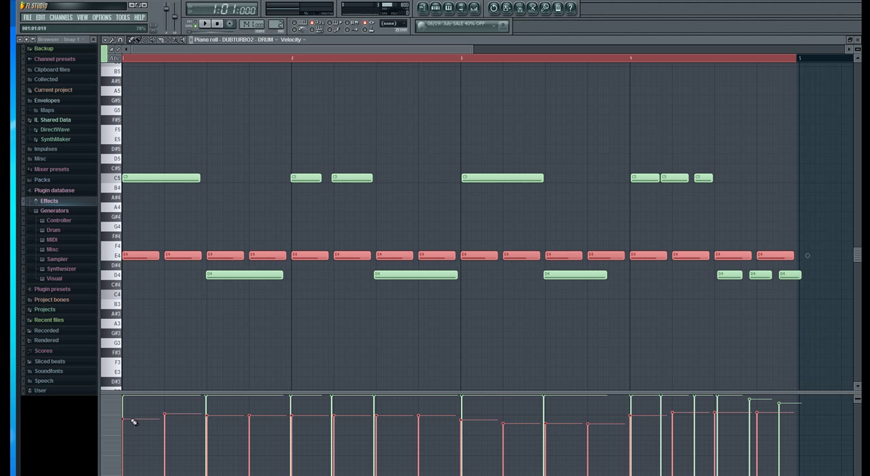
{"action": "right_click", "coordinate": [808, 422]}
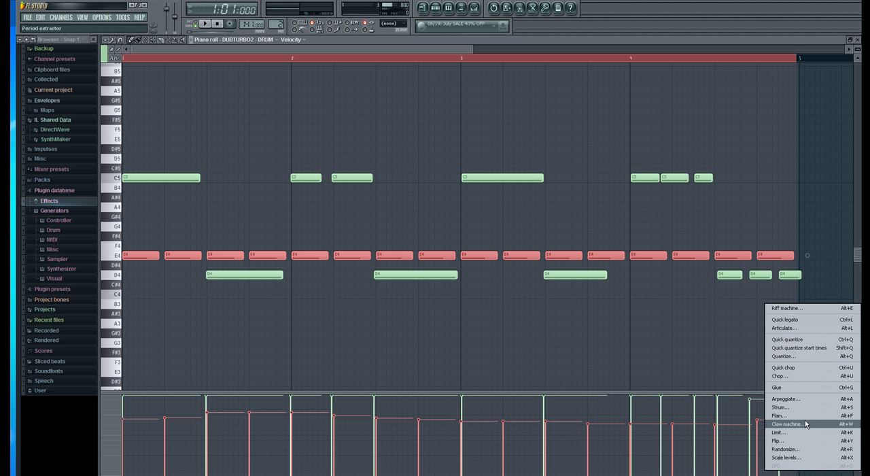
{"action": "left_click", "coordinate": [678, 372]}
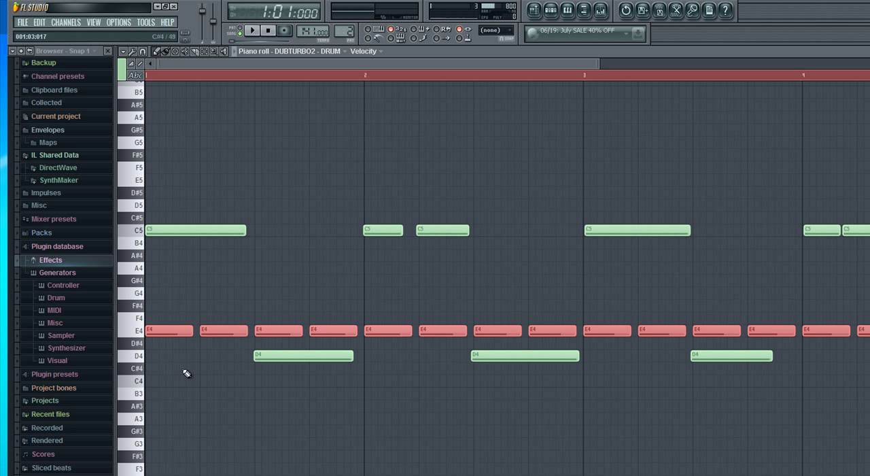
Place A3 notes on beats 1 and 3 of bar 1, copy them through bars 2 to 4 and play the pattern.
{"action": "left_click", "coordinate": [150, 418]}
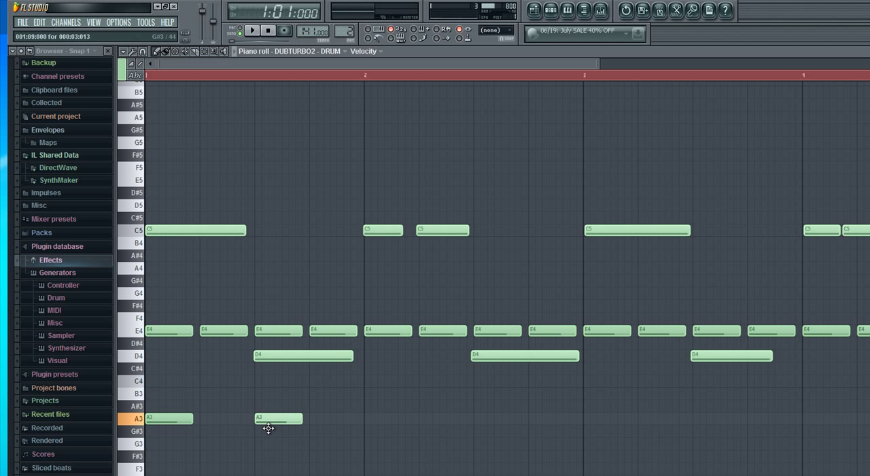
{"action": "left_click_drag", "start_coordinate": [285, 402], "coordinate": [416, 418]}
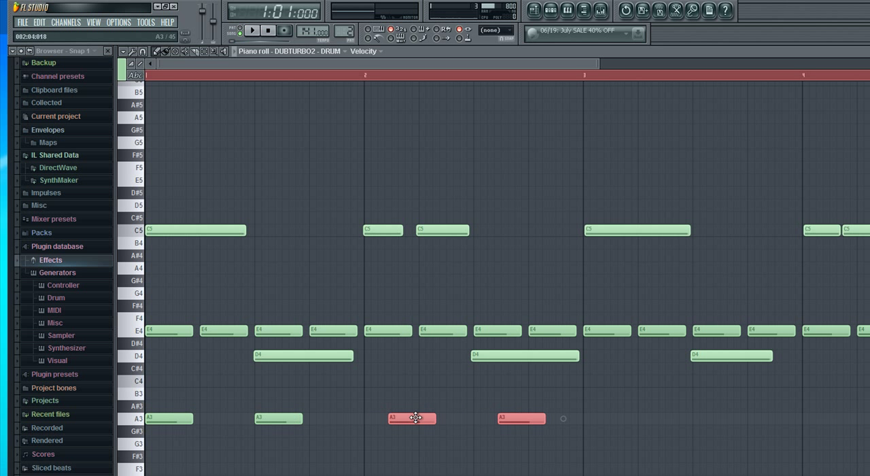
{"action": "left_click_drag", "start_coordinate": [521, 402], "coordinate": [611, 411]}
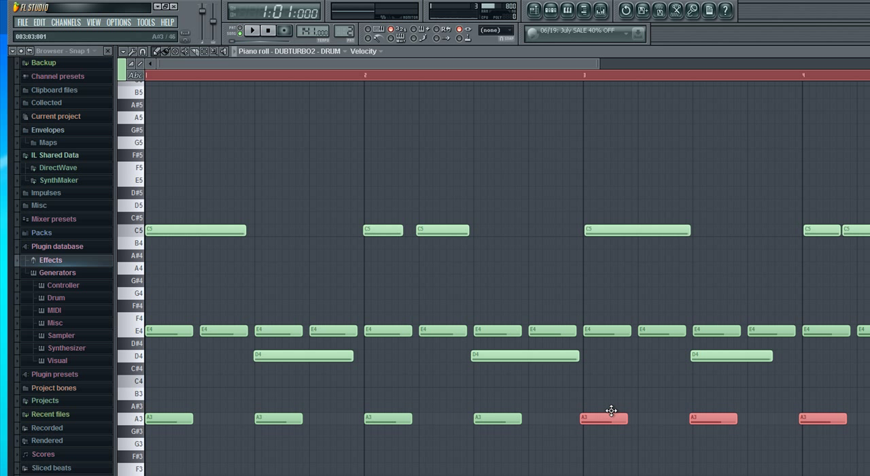
{"action": "key", "text": "space"}
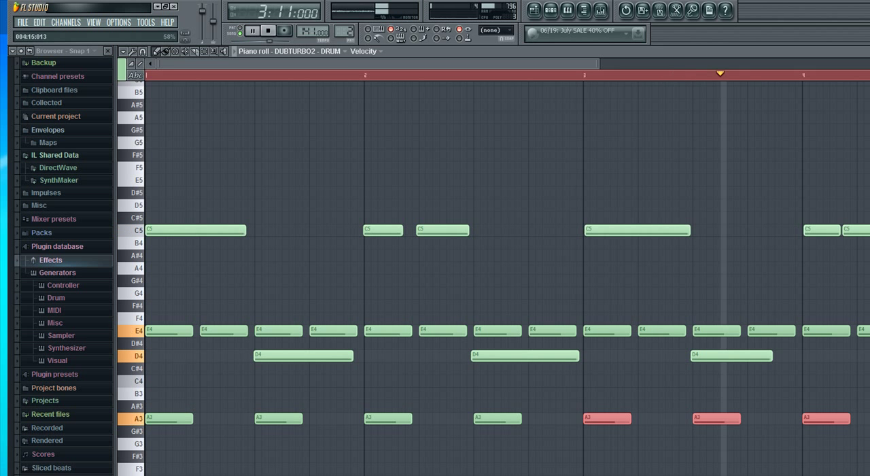
{"action": "key", "text": "space"}
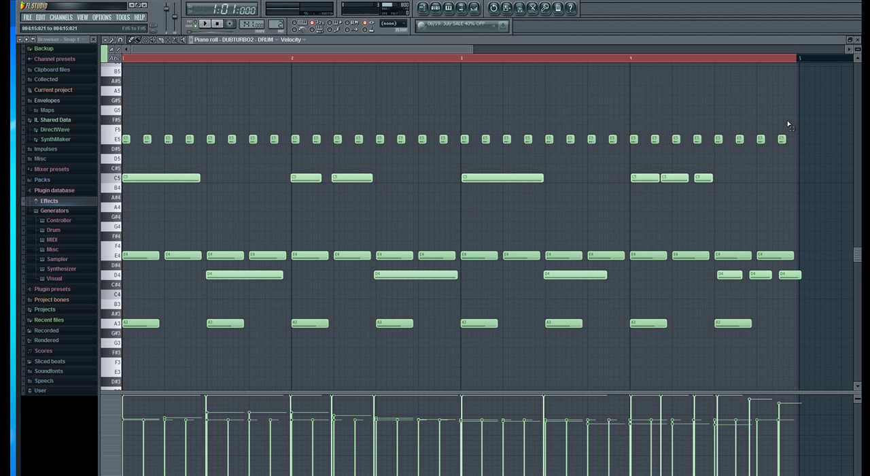
Fill all four bars with sixteenth-spaced E5 notes and draw lower, varied velocities for every second one during playback.
{"action": "left_click_drag", "start_coordinate": [789, 116], "coordinate": [136, 139]}
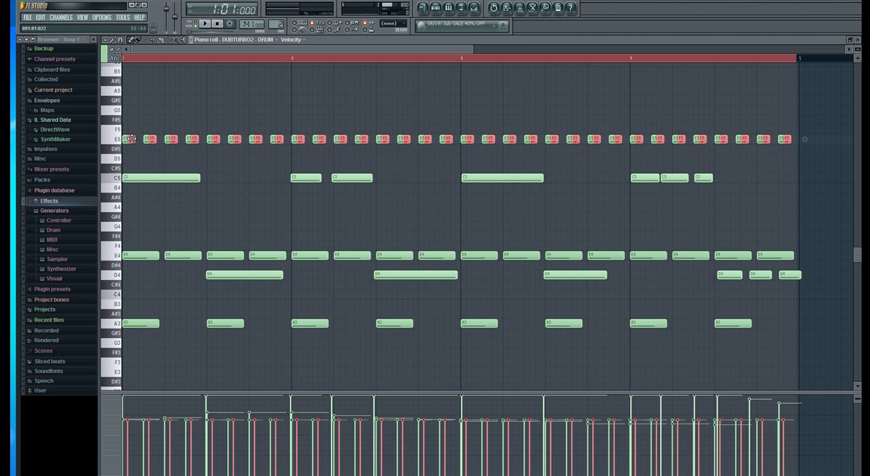
{"action": "key", "text": "space"}
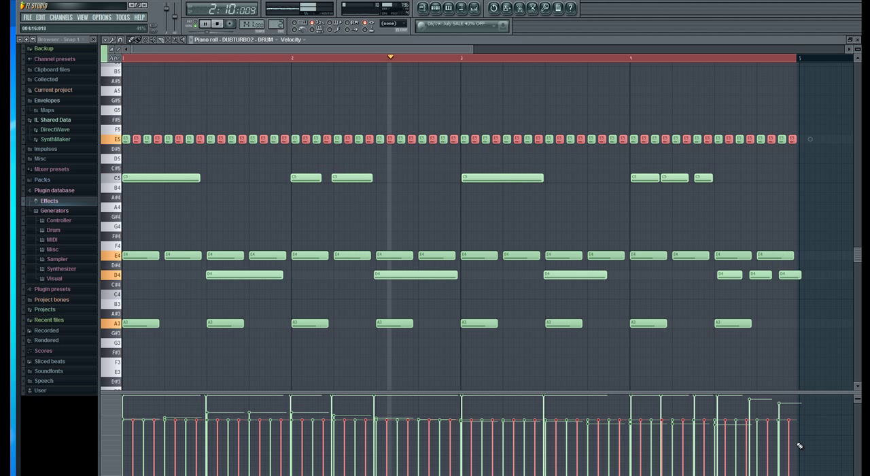
{"action": "mouse_move", "coordinate": [798, 444]}
{"action": "left_mouse_down"}
{"action": "mouse_move", "coordinate": [388, 404]}
{"action": "mouse_move", "coordinate": [293, 443]}
{"action": "mouse_move", "coordinate": [101, 453]}
{"action": "mouse_move", "coordinate": [290, 435]}
{"action": "mouse_move", "coordinate": [552, 464]}
{"action": "mouse_move", "coordinate": [665, 435]}
{"action": "mouse_move", "coordinate": [789, 446]}
{"action": "left_mouse_up"}
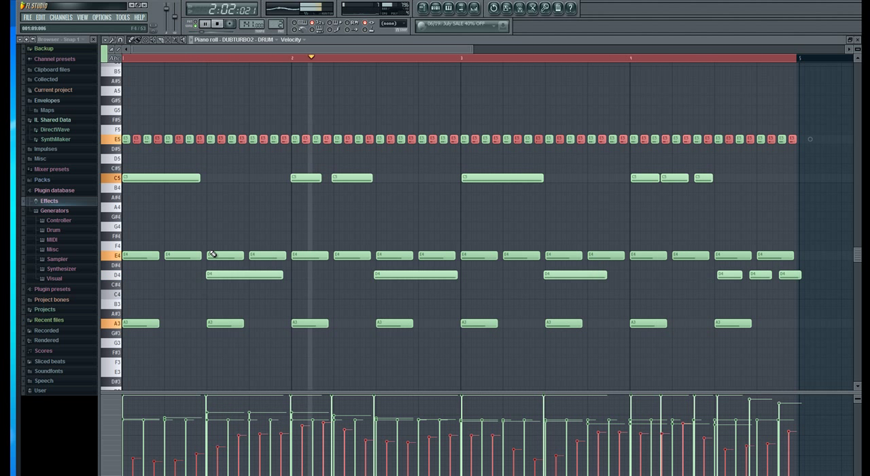
Select all the E4 notes, redraw their velocities with more variation across the four bars and stop playback.
{"action": "left_click_drag", "start_coordinate": [801, 245], "coordinate": [136, 258]}
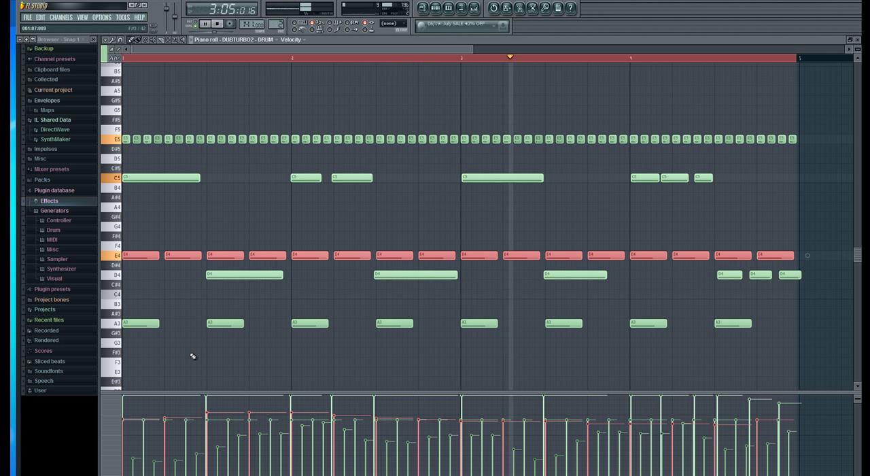
{"action": "mouse_move", "coordinate": [184, 423]}
{"action": "left_mouse_down"}
{"action": "mouse_move", "coordinate": [292, 437]}
{"action": "mouse_move", "coordinate": [583, 418]}
{"action": "mouse_move", "coordinate": [680, 443]}
{"action": "mouse_move", "coordinate": [785, 425]}
{"action": "left_mouse_up"}
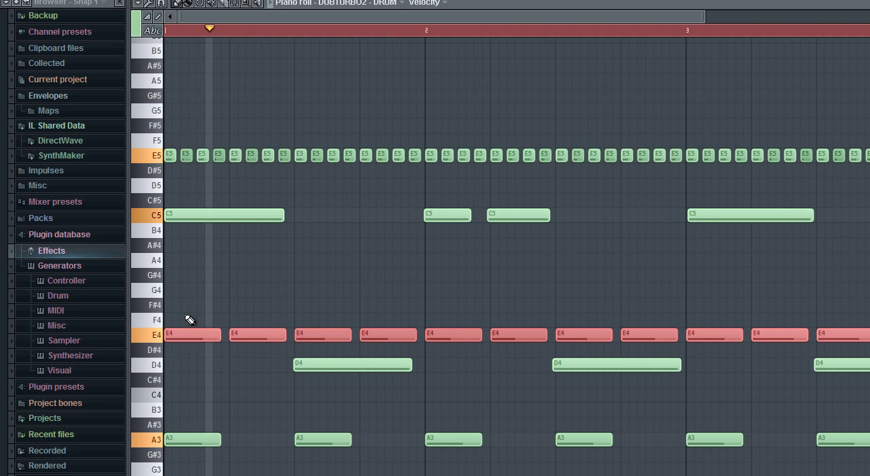
{"action": "key", "text": "space"}
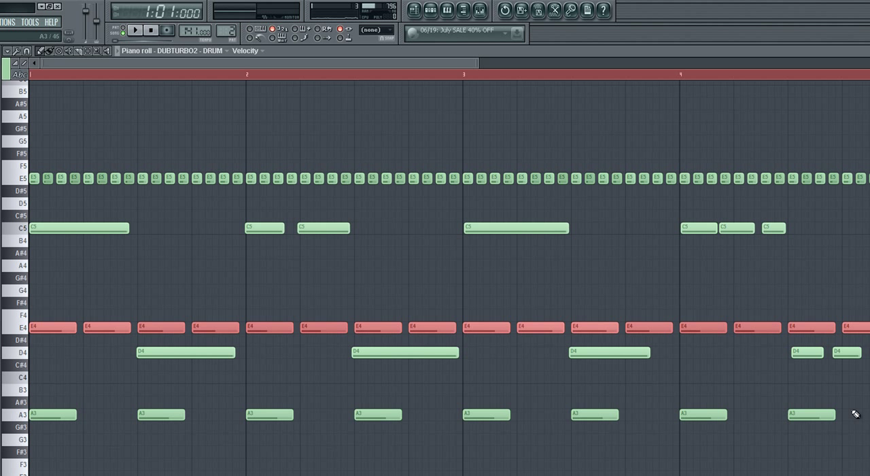
Copy all the A3 notes one beat later to fill beats 2 and 4 of each bar, and play the result.
{"action": "left_click_drag", "start_coordinate": [853, 399], "coordinate": [50, 435]}
{"action": "left_click_drag", "start_coordinate": [171, 413], "coordinate": [220, 415]}
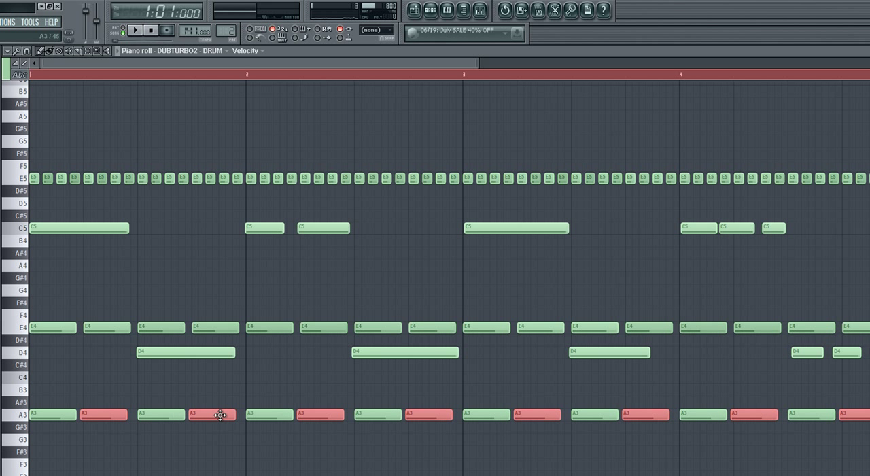
{"action": "key", "text": "space"}
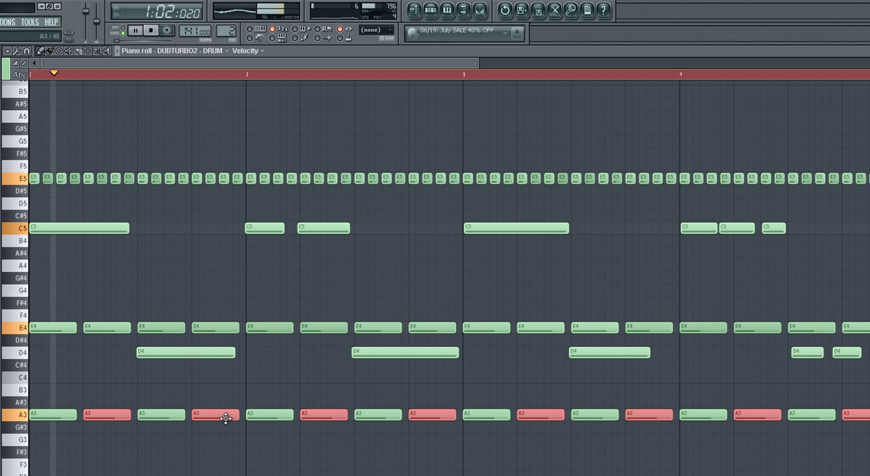
{"action": "key", "text": "space"}
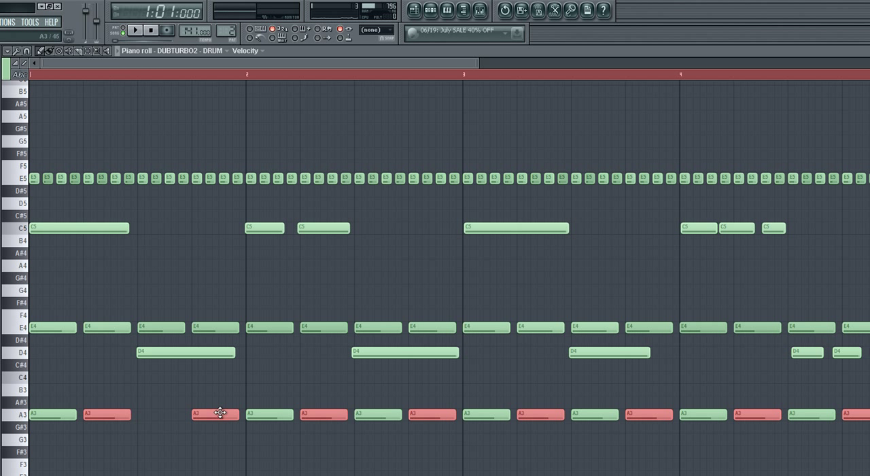
Delete the A3 note on beat 4 of every bar during playback, keeping beats 1 to 3, and stop the pattern.
{"action": "key", "text": "space"}
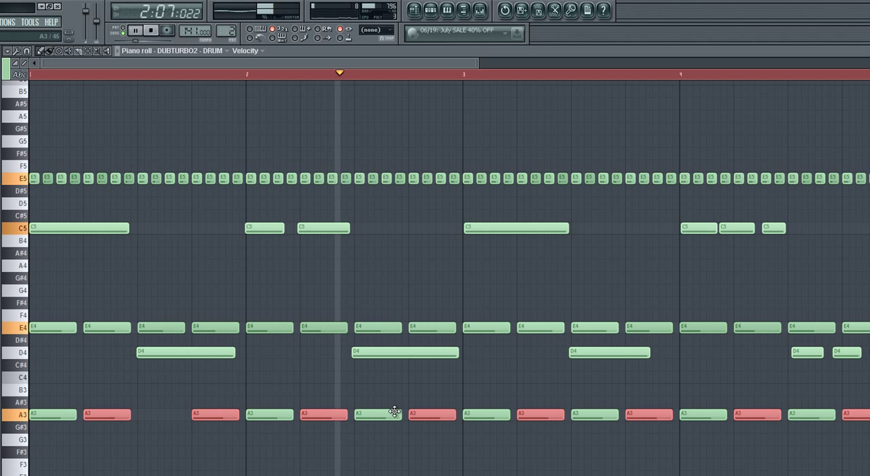
{"action": "right_click", "coordinate": [420, 414]}
{"action": "right_click", "coordinate": [641, 414]}
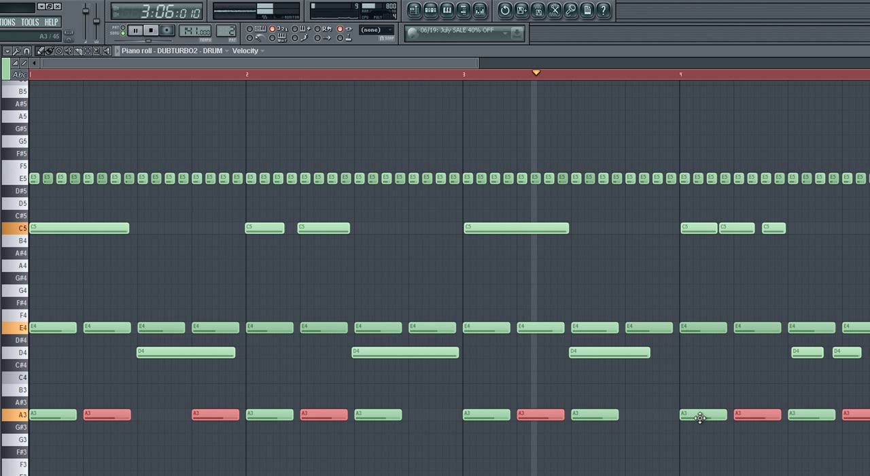
{"action": "right_click", "coordinate": [854, 414]}
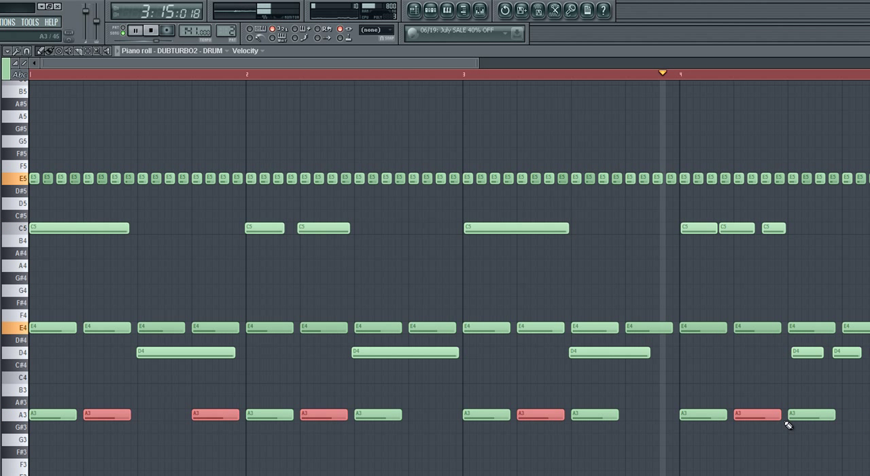
{"action": "left_click_drag", "start_coordinate": [208, 415], "coordinate": [160, 419]}
{"action": "key", "text": "ctrl+z"}
{"action": "right_click", "coordinate": [203, 426]}
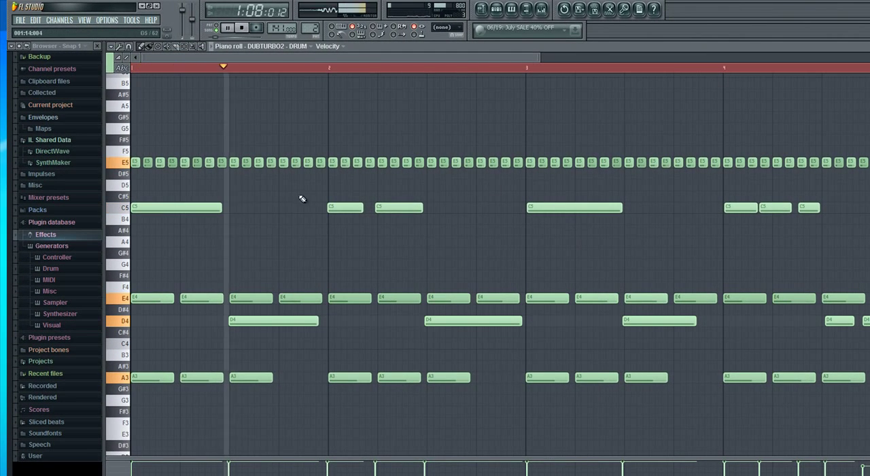
{"action": "key", "text": "space"}
Select all the C5 notes, raise them one semitone to C#5 and play the pattern to check the sound.
{"action": "left_click", "coordinate": [124, 289]}
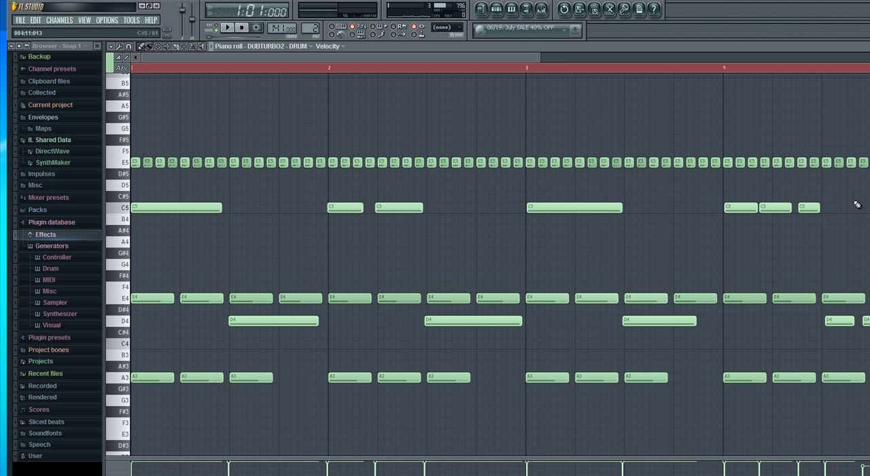
{"action": "left_click_drag", "start_coordinate": [858, 205], "coordinate": [145, 224]}
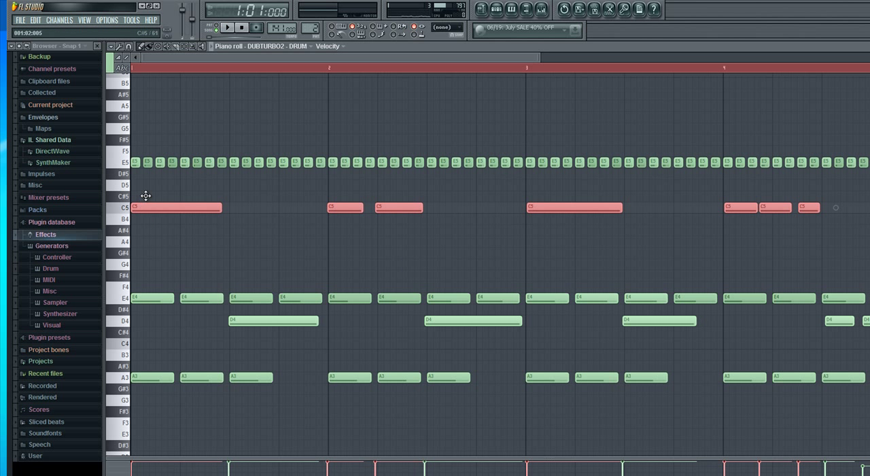
{"action": "key", "text": "shift+Up"}
{"action": "key", "text": "space"}
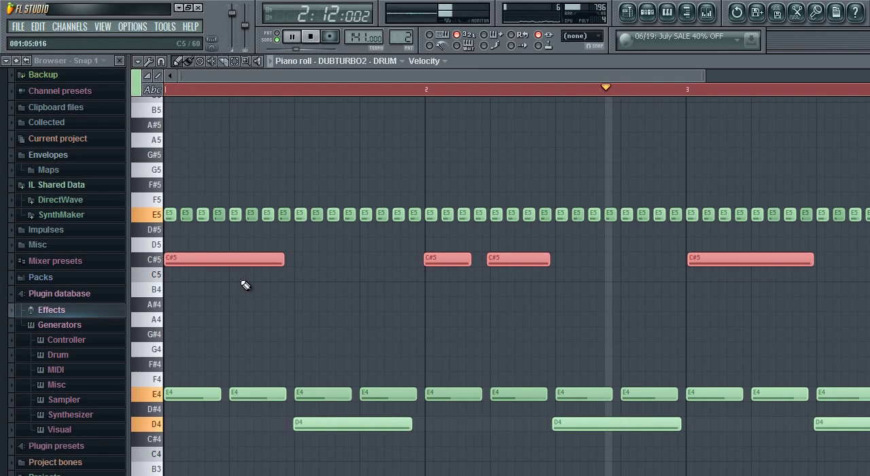
{"action": "key", "text": "space"}
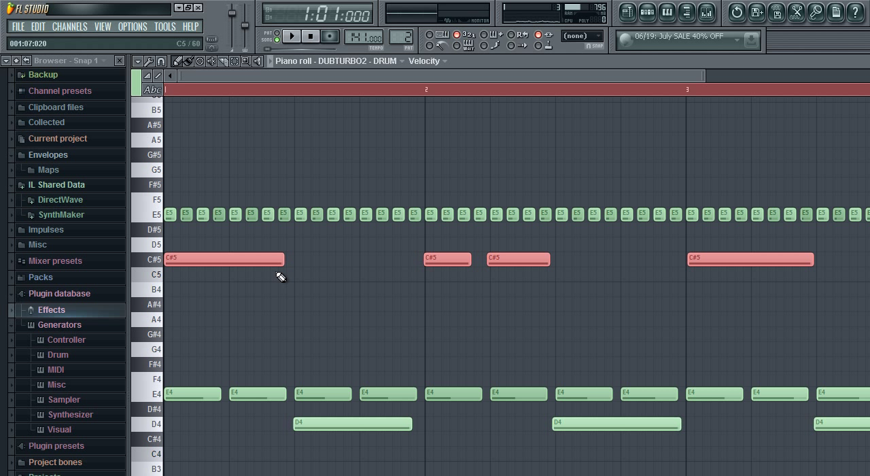
{"action": "key", "text": "space"}
{"action": "key", "text": "space"}
Place a C5 note at step 7 of bar 1, overlapping the end of the first C#5 note, and play the pattern.
{"action": "left_click", "coordinate": [273, 274]}
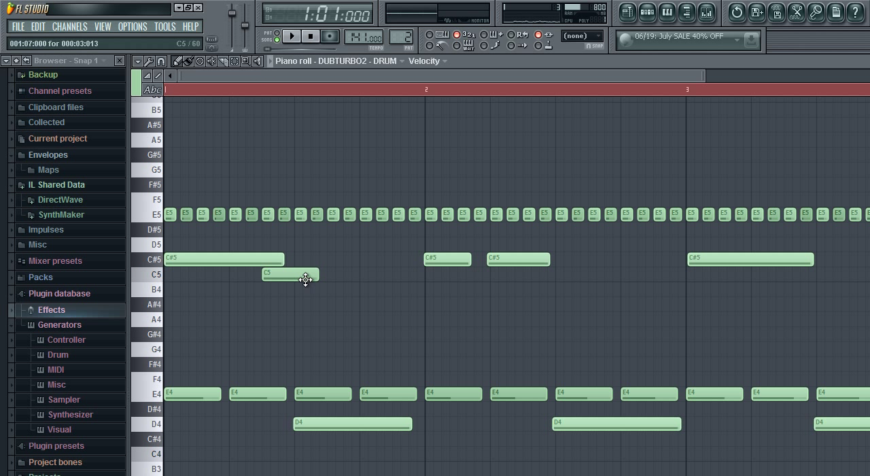
{"action": "key", "text": "space"}
{"action": "key", "text": "space"}
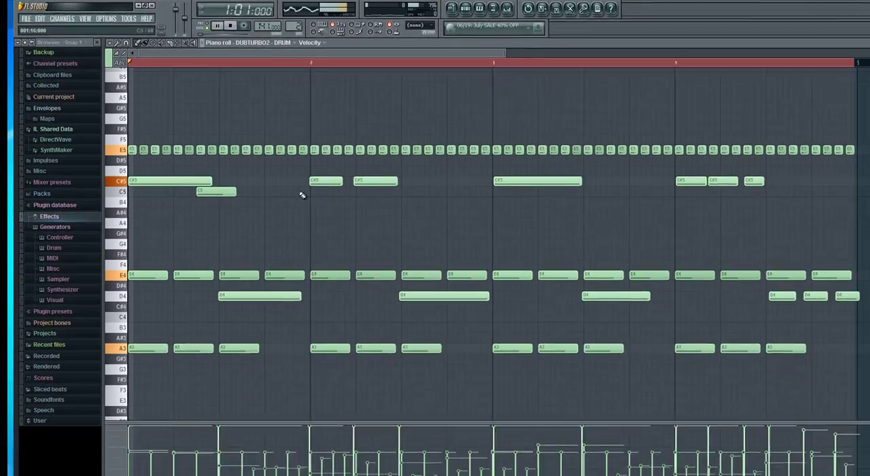
{"action": "key", "text": "space"}
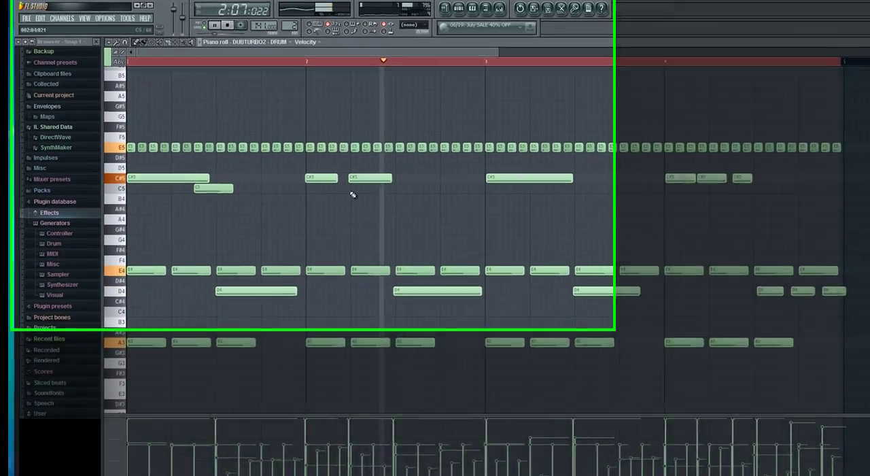
{"action": "key", "text": "space"}
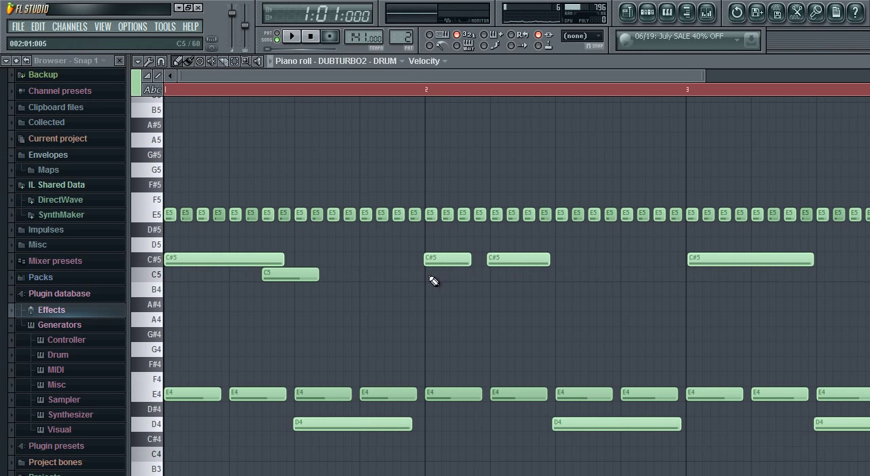
Place three shortened C5 notes in bar 2, at its start, at step 4 and just after step 7, and play the pattern.
{"action": "left_click", "coordinate": [428, 275]}
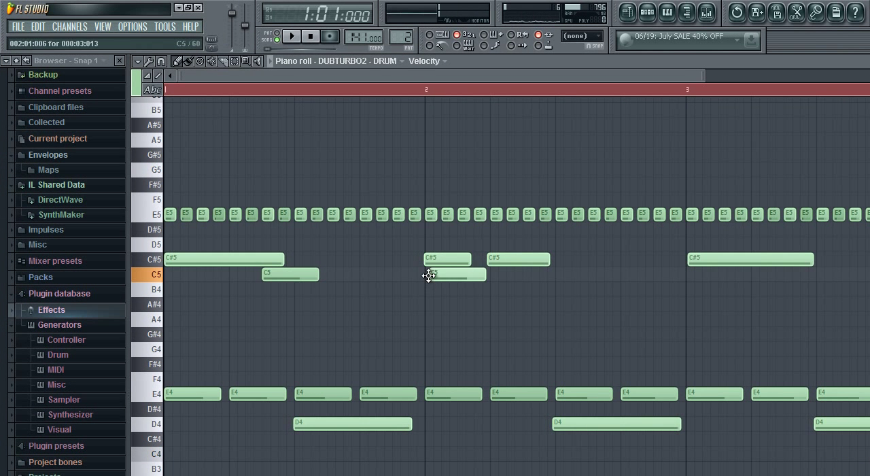
{"action": "left_click", "coordinate": [485, 275]}
{"action": "left_click", "coordinate": [495, 275]}
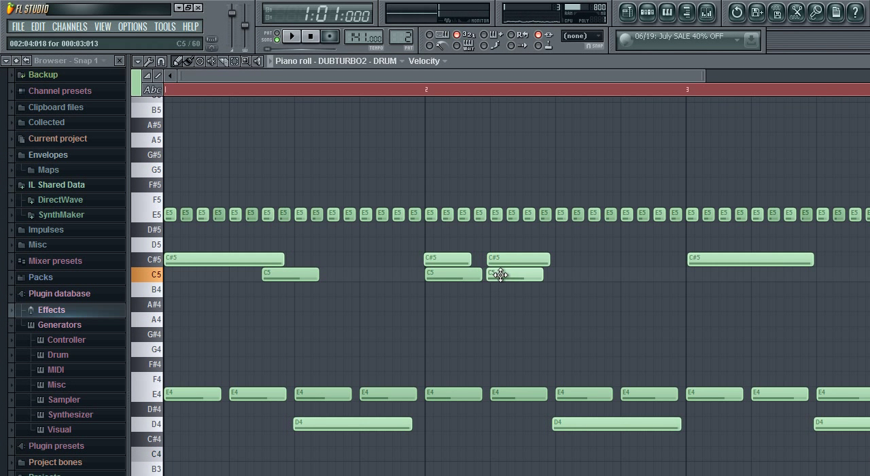
{"action": "left_click", "coordinate": [519, 276]}
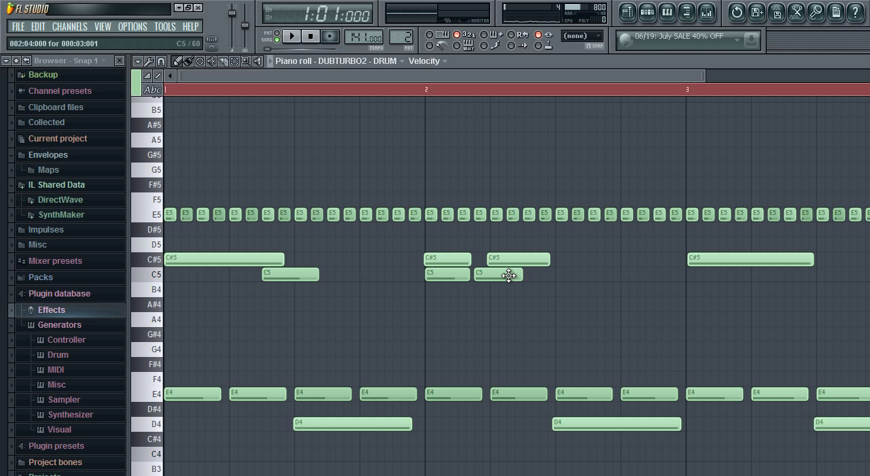
{"action": "left_click_drag", "start_coordinate": [508, 275], "coordinate": [562, 276]}
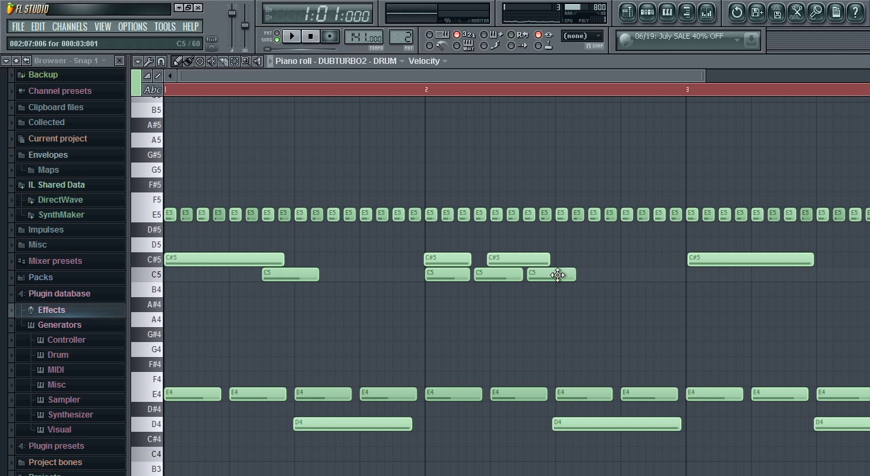
{"action": "key", "text": "space"}
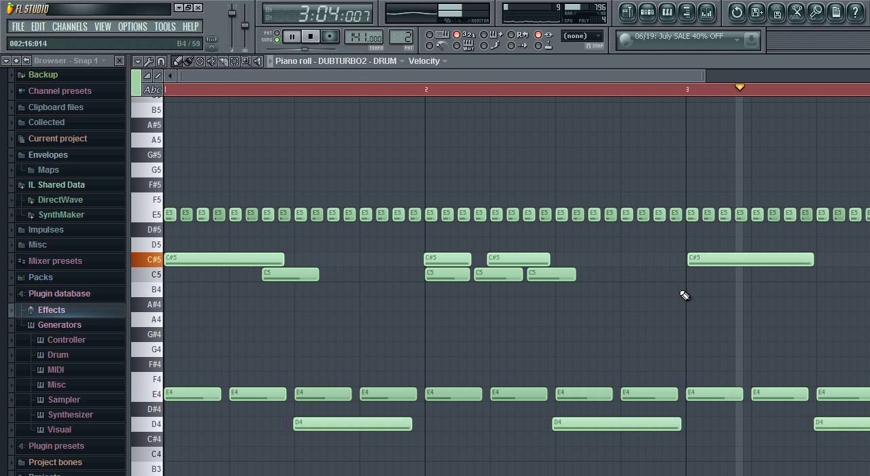
Stop playback, lower the three C#5 notes in bar 4 by one semitone to C5, and close the piano roll.
{"action": "key", "text": "space"}
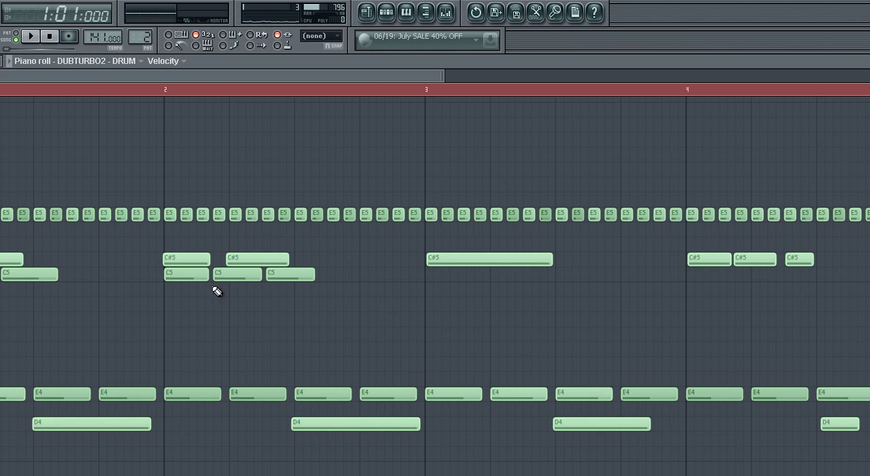
{"action": "left_click_drag", "start_coordinate": [715, 258], "coordinate": [803, 264]}
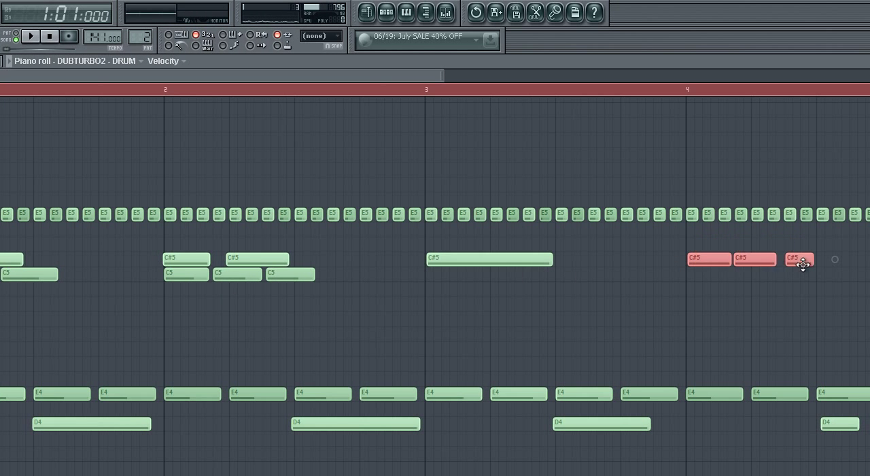
{"action": "left_click_drag", "start_coordinate": [720, 261], "coordinate": [720, 276]}
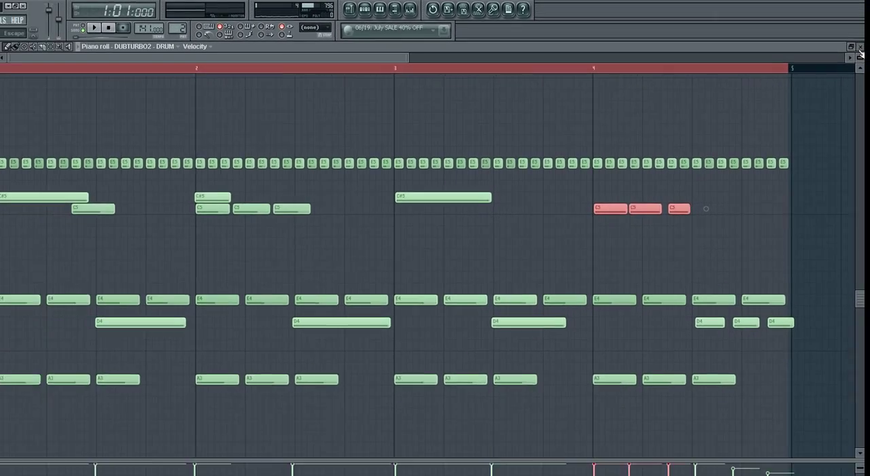
{"action": "left_click", "coordinate": [863, 61]}
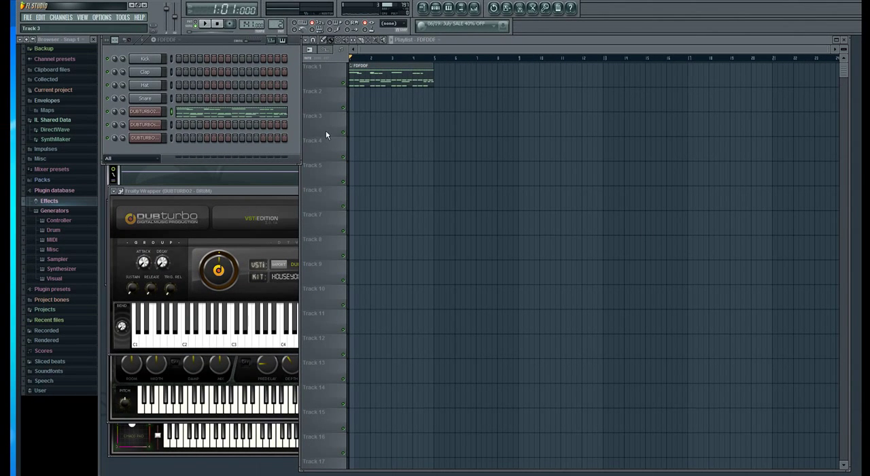
Bring the DUBTURBO drum, samploid and wubwub instrument windows to the front one after another, ending on wubwub.
{"action": "left_click", "coordinate": [209, 194]}
{"action": "left_click", "coordinate": [247, 316]}
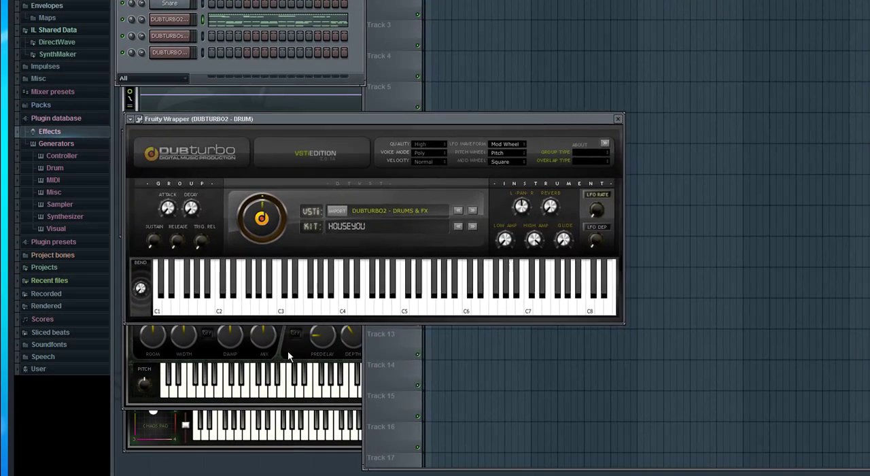
{"action": "left_click", "coordinate": [242, 380]}
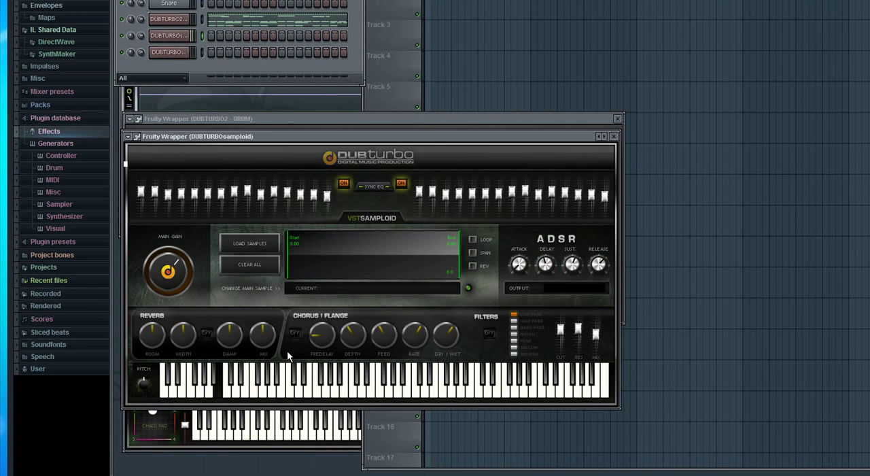
{"action": "left_click", "coordinate": [187, 450]}
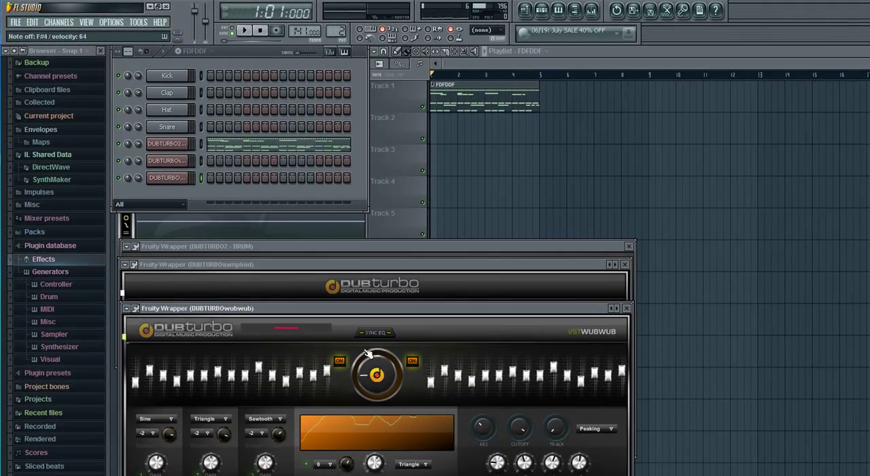
Record a four-bar melody with the DUBTURBO wubwub instrument over the drum pattern, and stop the recording.
{"action": "left_click", "coordinate": [277, 31]}
{"action": "left_click", "coordinate": [246, 31]}
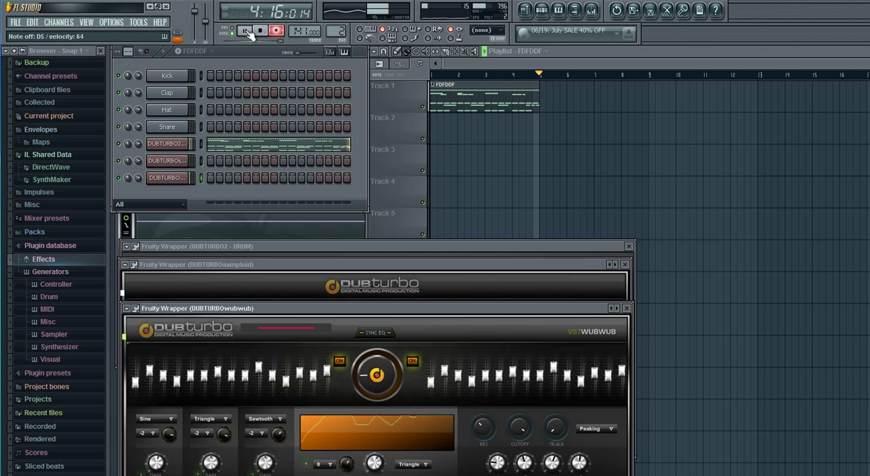
{"action": "left_click", "coordinate": [246, 31]}
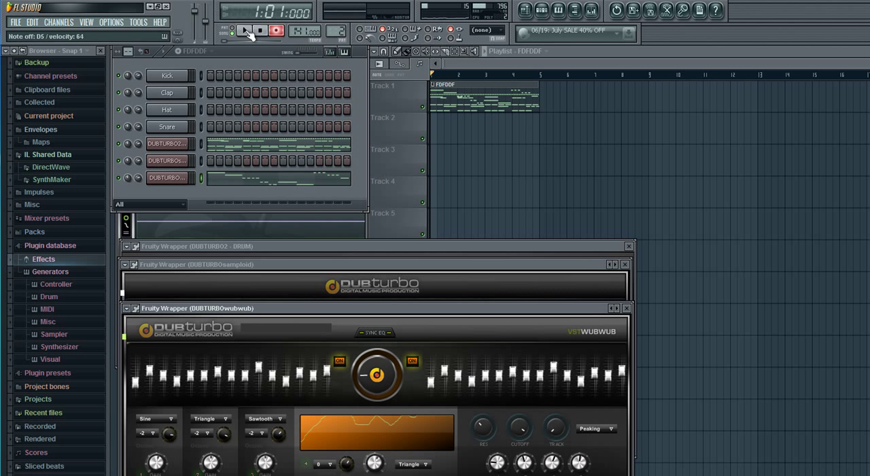
Open the wubwub part in the piano roll and shift all its notes slightly later, aligning the first D5 with bar 2.
{"action": "left_click", "coordinate": [265, 180]}
{"action": "key", "text": "ctrl+a"}
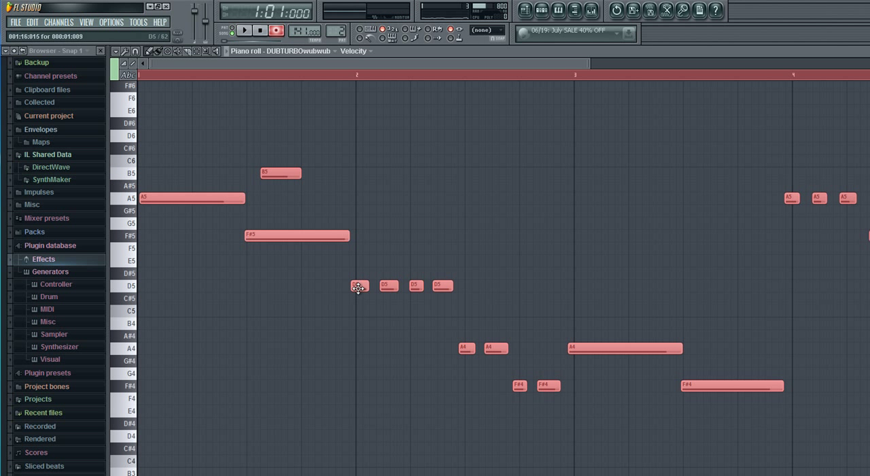
{"action": "left_click_drag", "start_coordinate": [359, 287], "coordinate": [363, 287]}
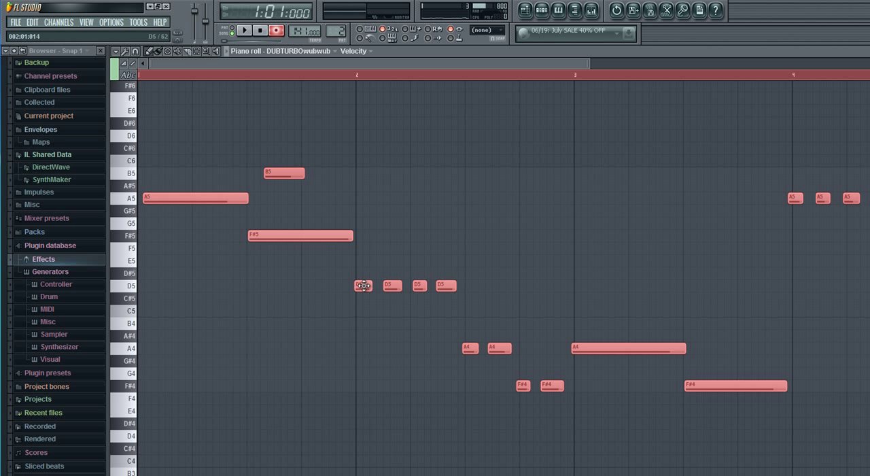
Move the first A5 note to the start of bar 1, extend its end towards the F#5 note, and delete the B5 note during playback.
{"action": "left_click", "coordinate": [171, 212]}
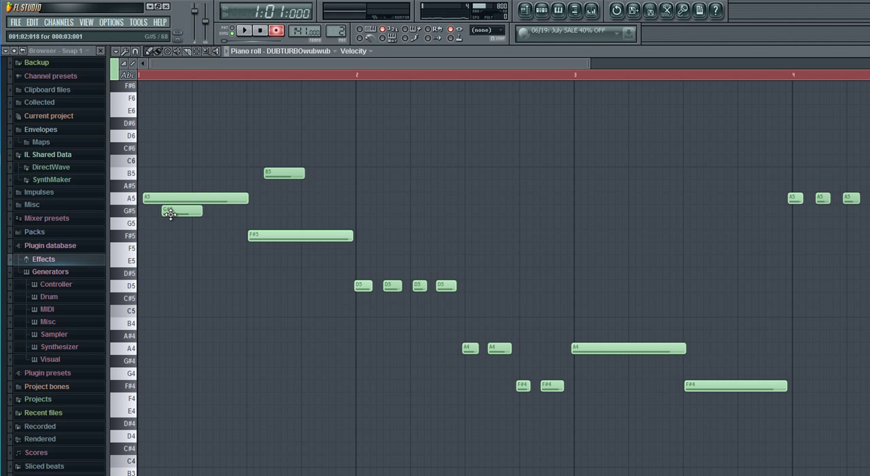
{"action": "right_click", "coordinate": [167, 211]}
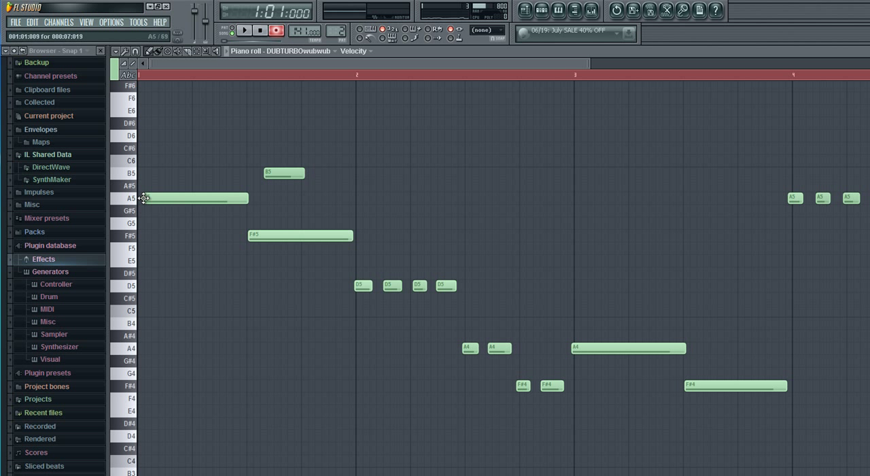
{"action": "left_click", "coordinate": [145, 198]}
{"action": "left_click_drag", "start_coordinate": [144, 198], "coordinate": [147, 197]}
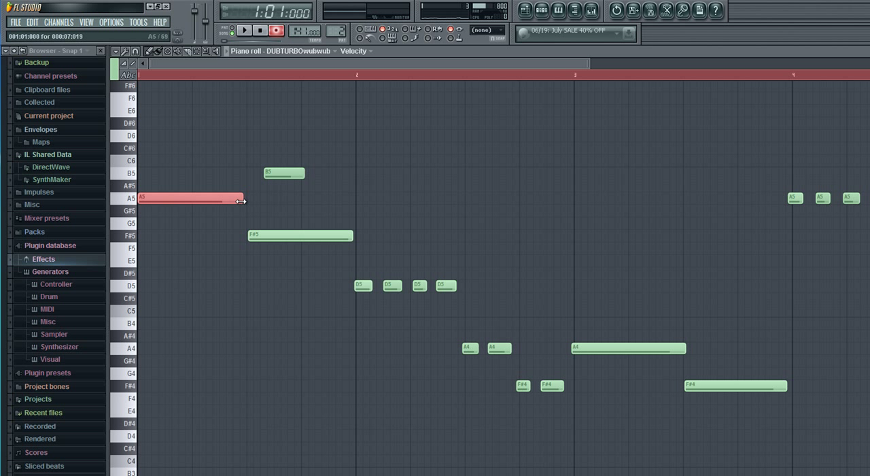
{"action": "left_click_drag", "start_coordinate": [243, 197], "coordinate": [245, 197]}
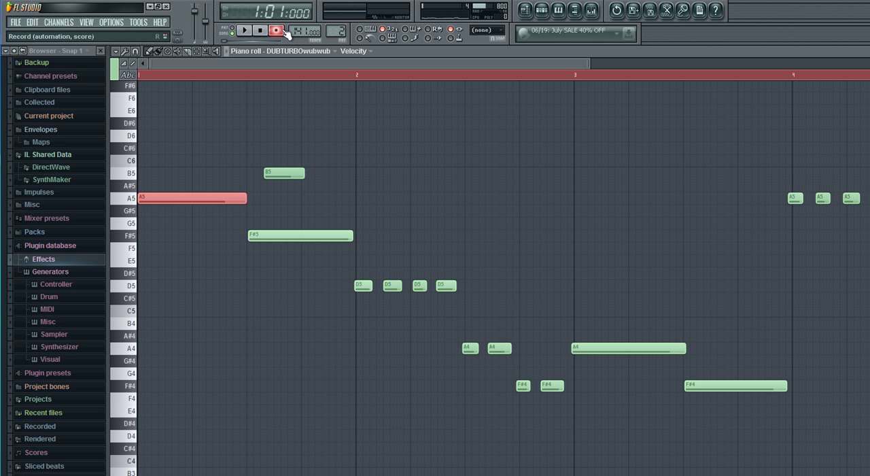
{"action": "key", "text": "space"}
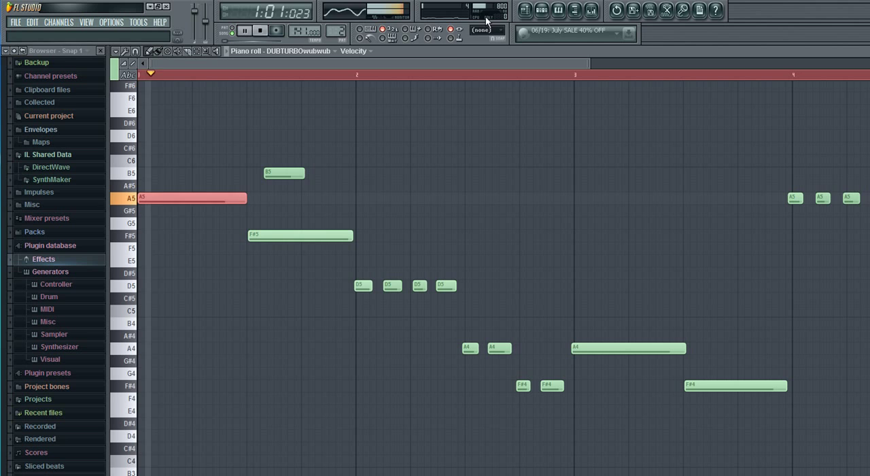
{"action": "right_click", "coordinate": [301, 170]}
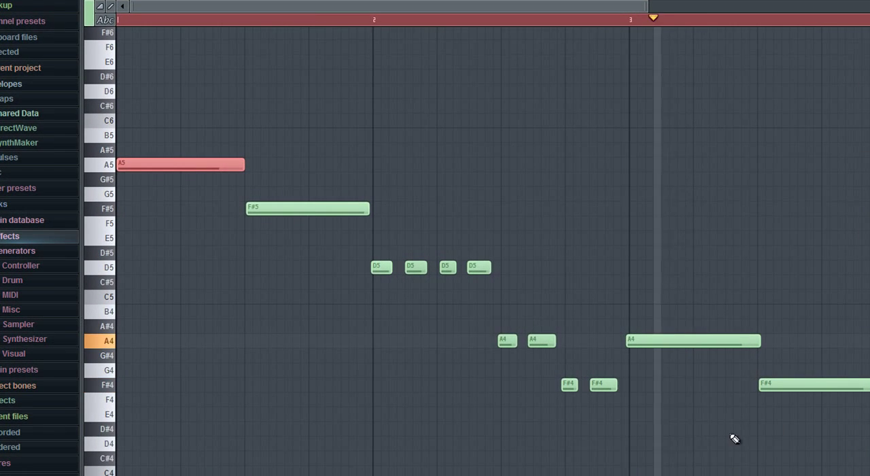
Nudge the A4 and short F#4 notes later so the long A4 starts on bar 3, and nudge the bar 4 notes slightly later too.
{"action": "left_click_drag", "start_coordinate": [499, 322], "coordinate": [855, 461]}
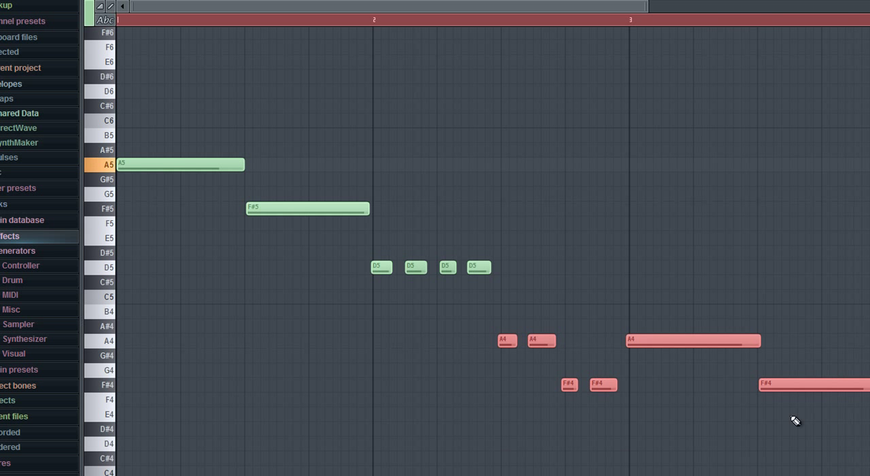
{"action": "left_click", "coordinate": [772, 384], "text": "ctrl"}
{"action": "left_click_drag", "start_coordinate": [723, 275], "coordinate": [511, 404]}
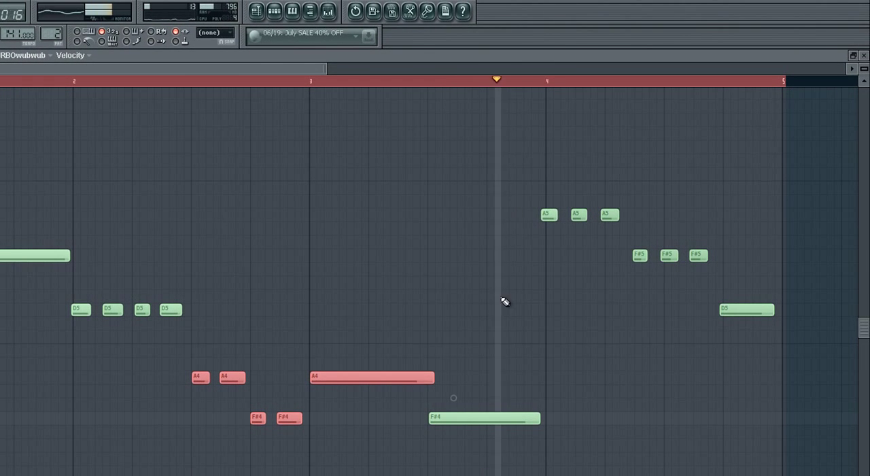
{"action": "left_click_drag", "start_coordinate": [495, 171], "coordinate": [739, 307]}
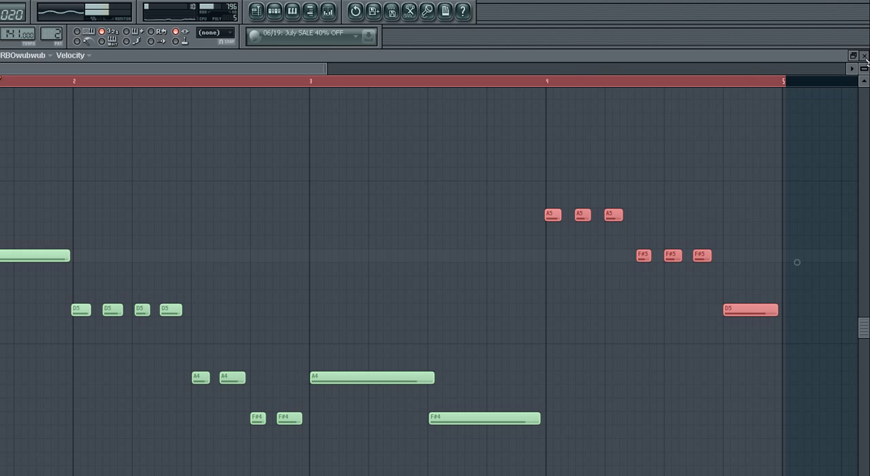
Close the piano roll, toggle the reverb of the wubwub instrument, and close the wubwub window.
{"action": "left_click", "coordinate": [864, 56]}
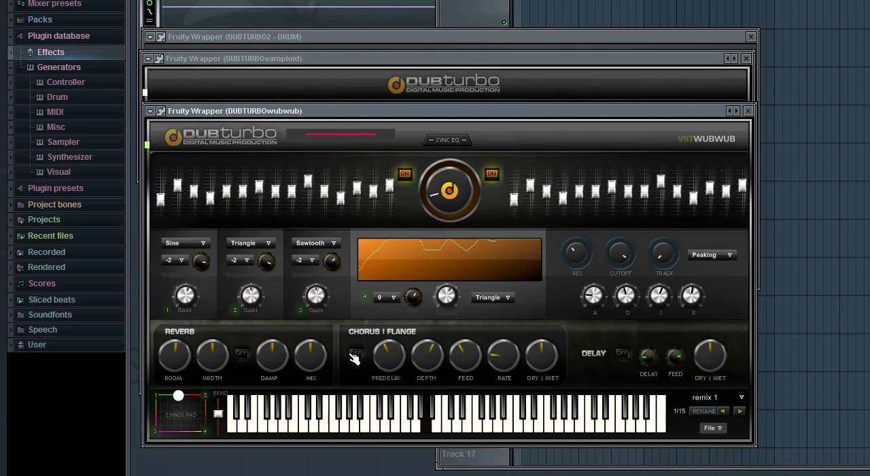
{"action": "left_click", "coordinate": [242, 354]}
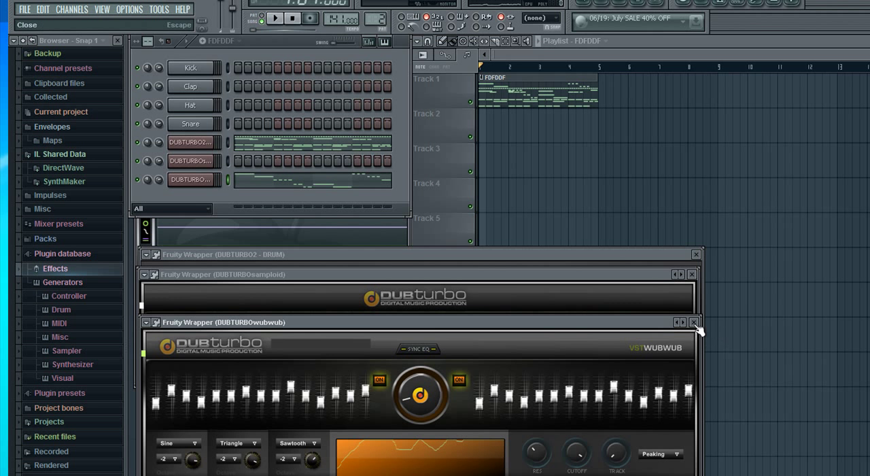
{"action": "left_click", "coordinate": [694, 322]}
Move the samploid window into view and load the samples from the pack4b folder into it.
{"action": "left_click_drag", "start_coordinate": [406, 268], "coordinate": [395, 324]}
{"action": "left_click", "coordinate": [282, 440]}
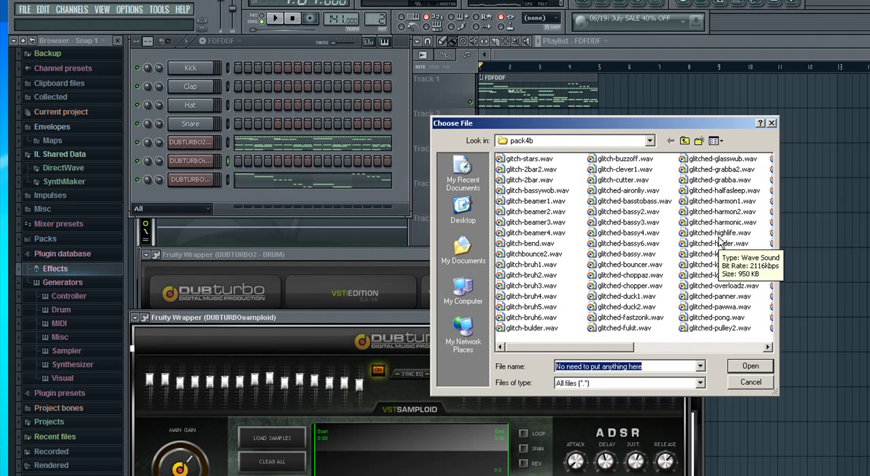
{"action": "double_click", "coordinate": [719, 239]}
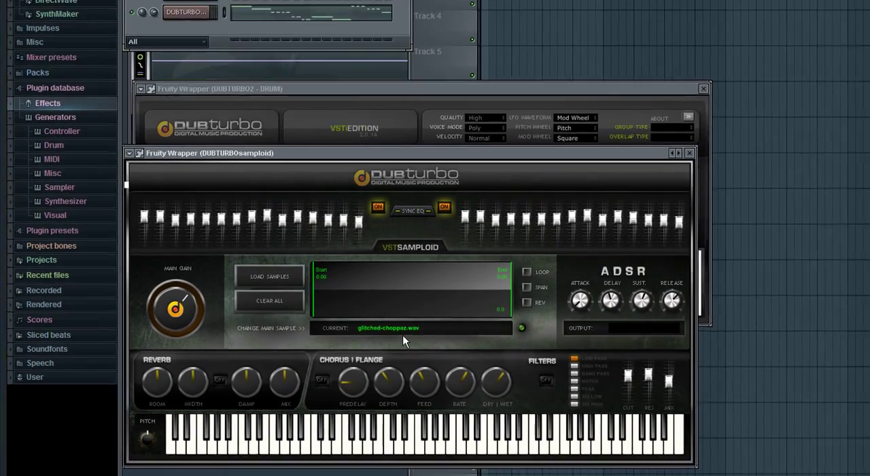
Choose glitched-wizardz.wav as the samploid's main sample and audition it on its keyboard.
{"action": "left_click", "coordinate": [432, 320]}
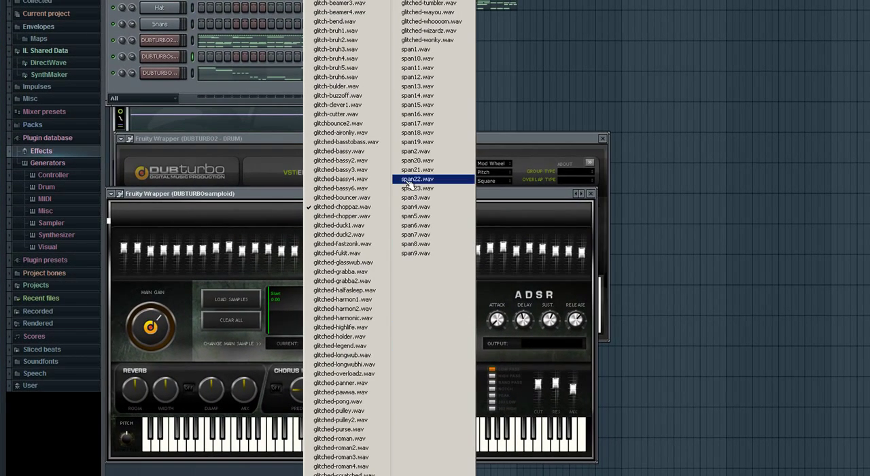
{"action": "left_click", "coordinate": [427, 32]}
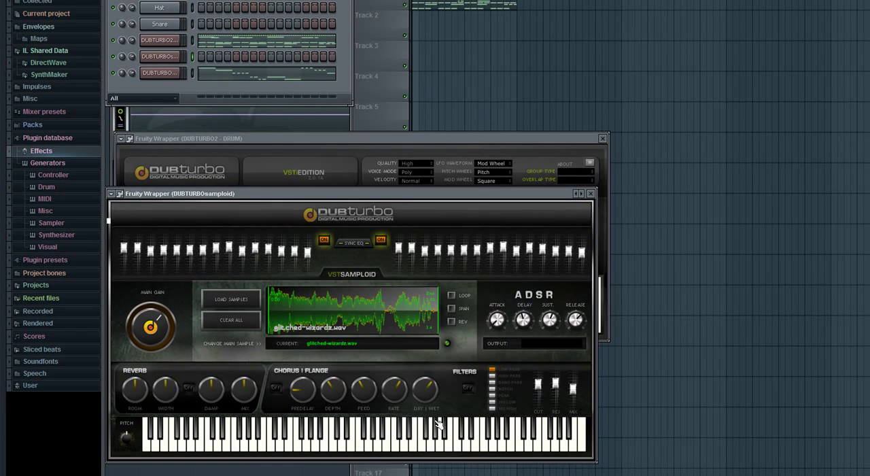
{"action": "left_click", "coordinate": [470, 444]}
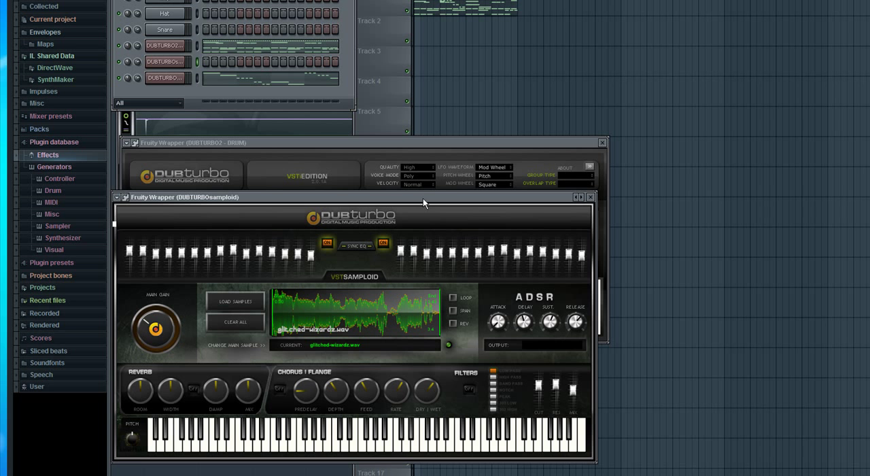
{"action": "mouse_move", "coordinate": [430, 197]}
{"action": "left_mouse_down"}
{"action": "mouse_move", "coordinate": [442, 201]}
{"action": "mouse_move", "coordinate": [440, 213]}
{"action": "mouse_move", "coordinate": [430, 194]}
{"action": "left_mouse_up"}
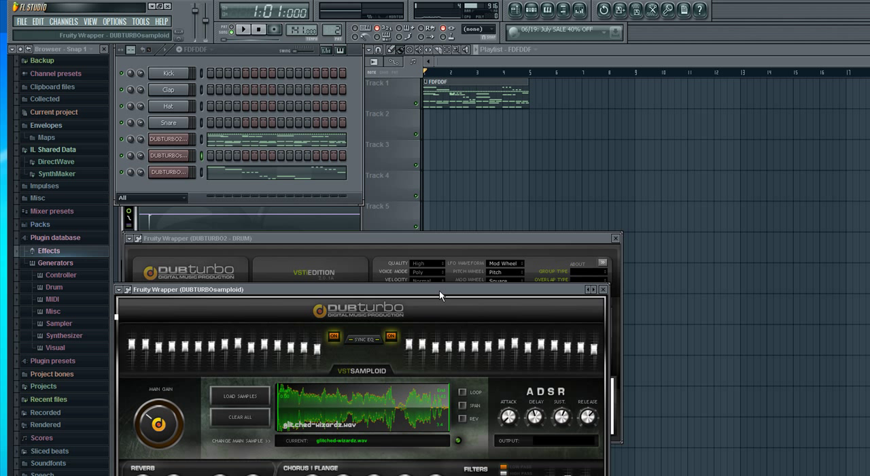
Switch the samploid's main sample to glitched-aironlly.wav and audition it on its keyboard.
{"action": "left_click", "coordinate": [349, 429]}
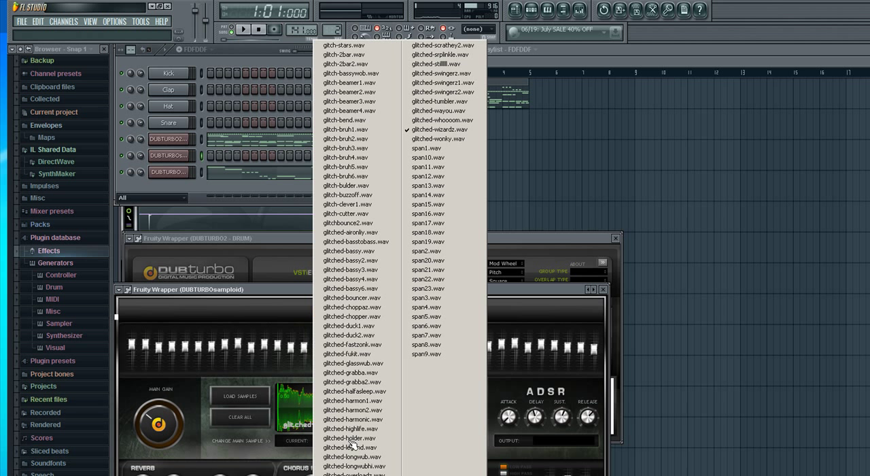
{"action": "left_click", "coordinate": [375, 232]}
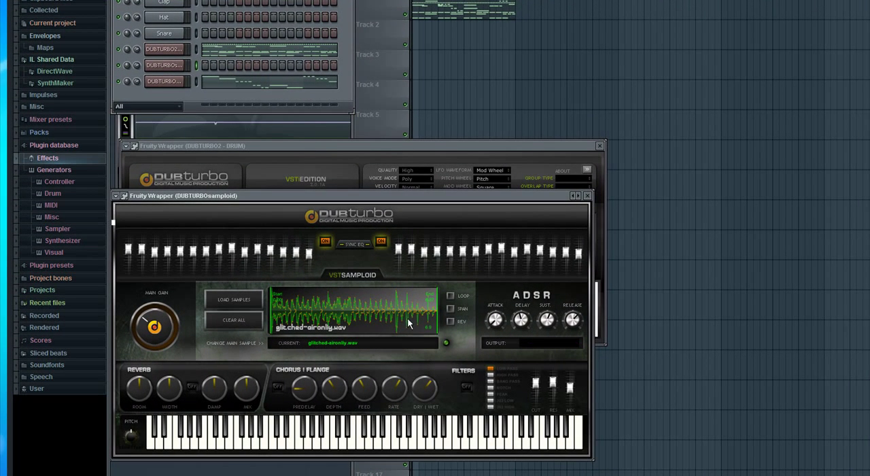
{"action": "left_click", "coordinate": [504, 444]}
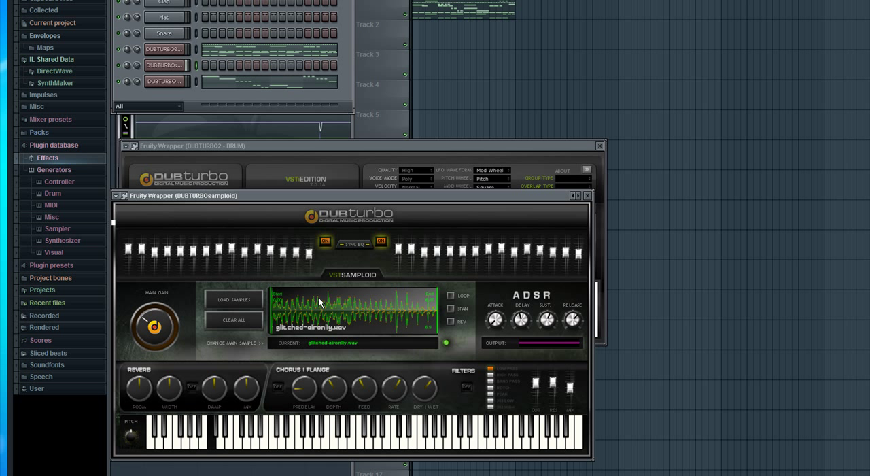
Load the samples from the pack4a folder of SoundPack4 into the samploid.
{"action": "left_click", "coordinate": [265, 322]}
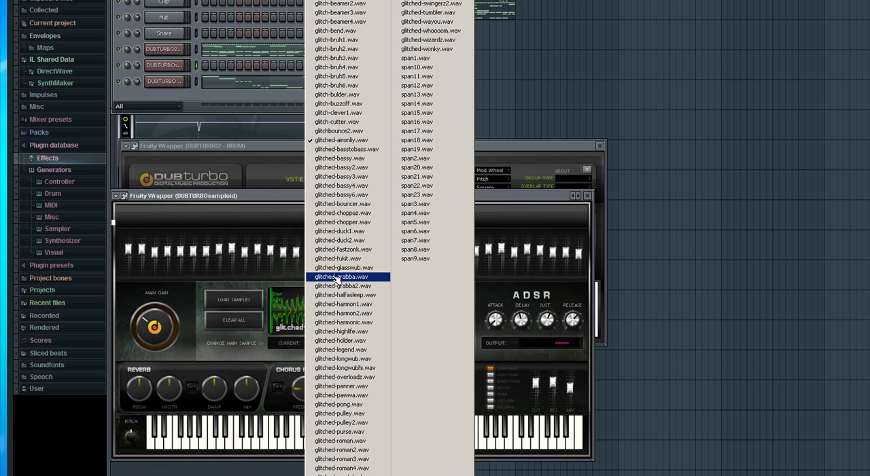
{"action": "left_click", "coordinate": [253, 306]}
{"action": "left_click", "coordinate": [590, 47]}
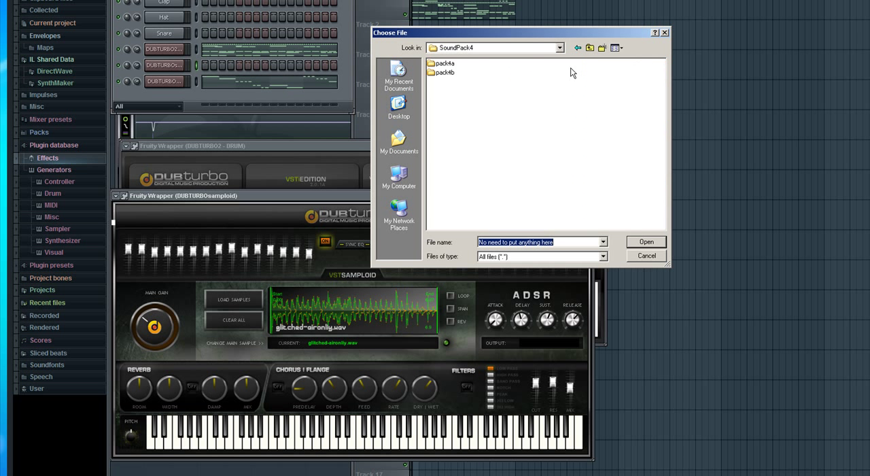
{"action": "double_click", "coordinate": [442, 64]}
{"action": "double_click", "coordinate": [627, 110]}
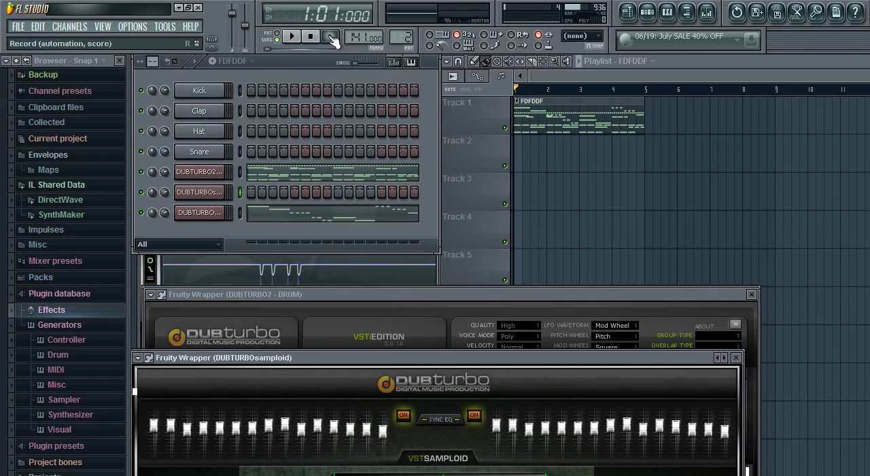
Record a samploid part over the existing drum and wubwub pattern.
{"action": "left_click", "coordinate": [332, 38]}
{"action": "left_click", "coordinate": [294, 37]}
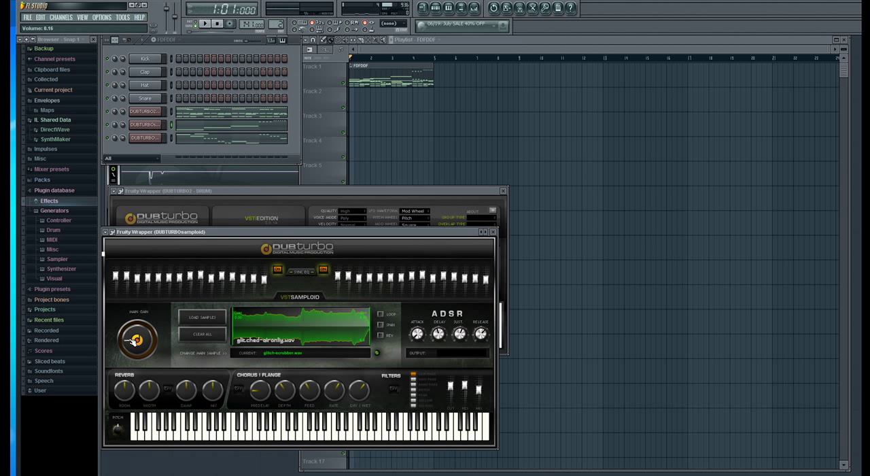
Shift all the samploid notes slightly later, and align the first two long notes with the starts of bars 1 and 2.
{"action": "left_click", "coordinate": [230, 129]}
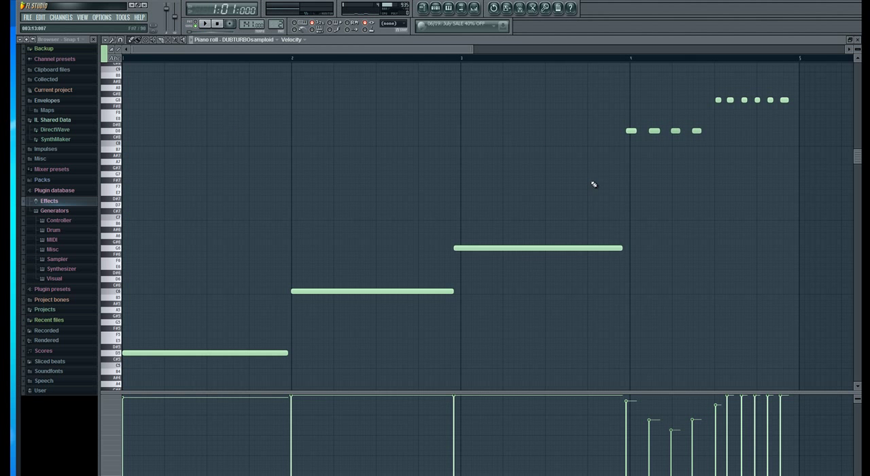
{"action": "key", "text": "ctrl+a"}
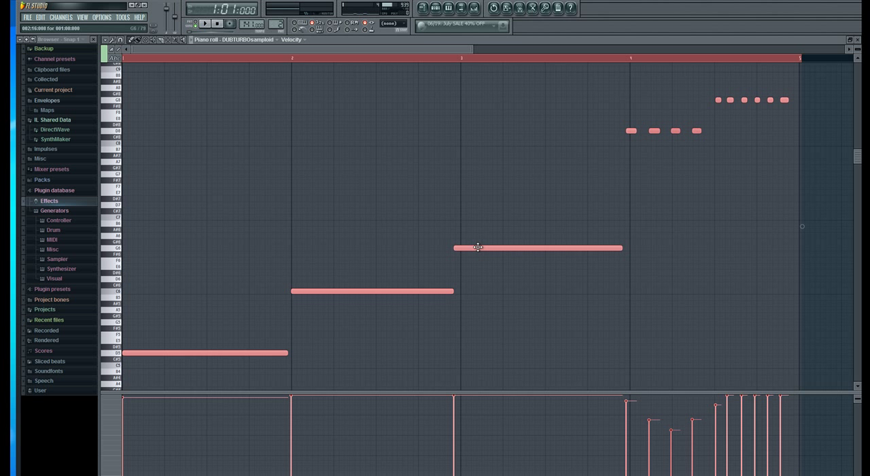
{"action": "left_click_drag", "start_coordinate": [478, 247], "coordinate": [483, 247]}
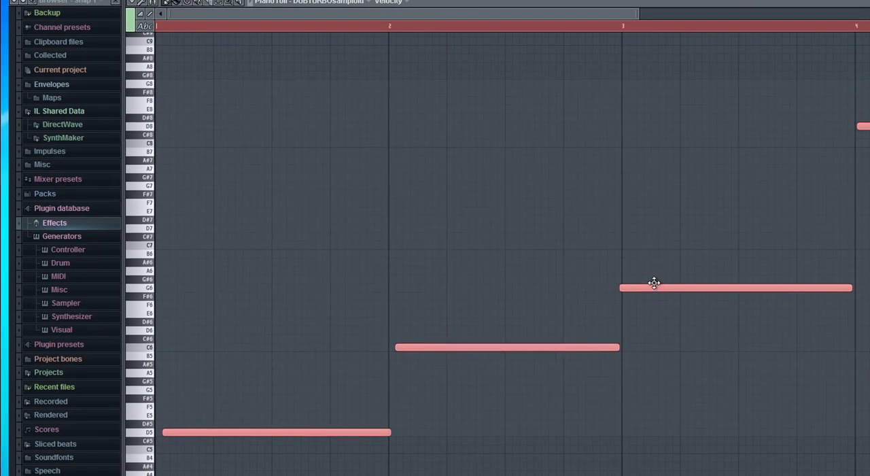
{"action": "left_click", "coordinate": [342, 284]}
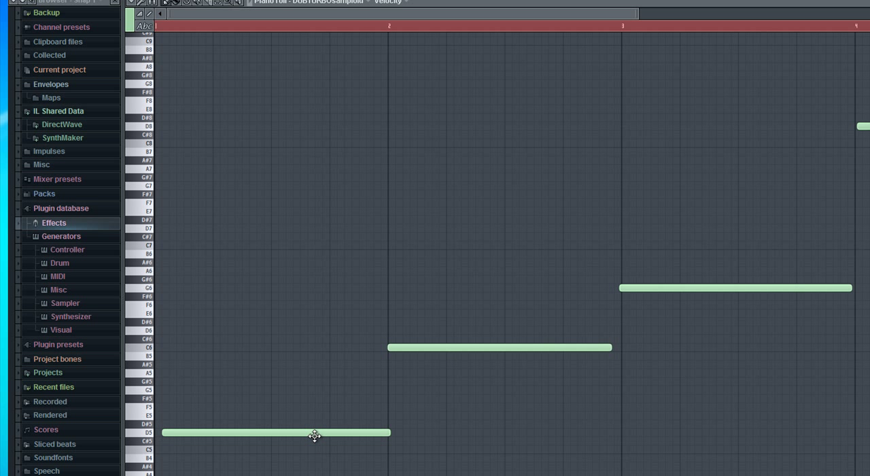
{"action": "key", "text": "space"}
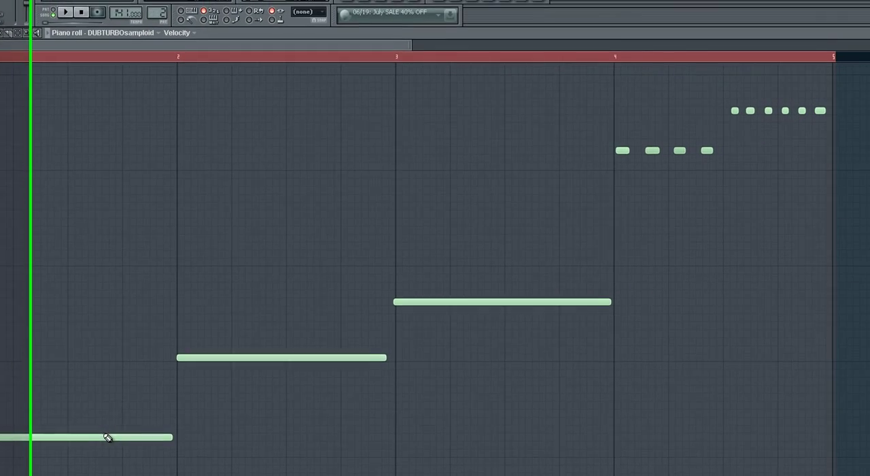
Raise the samploid's bar 1 note to F5 and its bar 2 note to D6, and play back the pattern.
{"action": "left_click", "coordinate": [104, 430]}
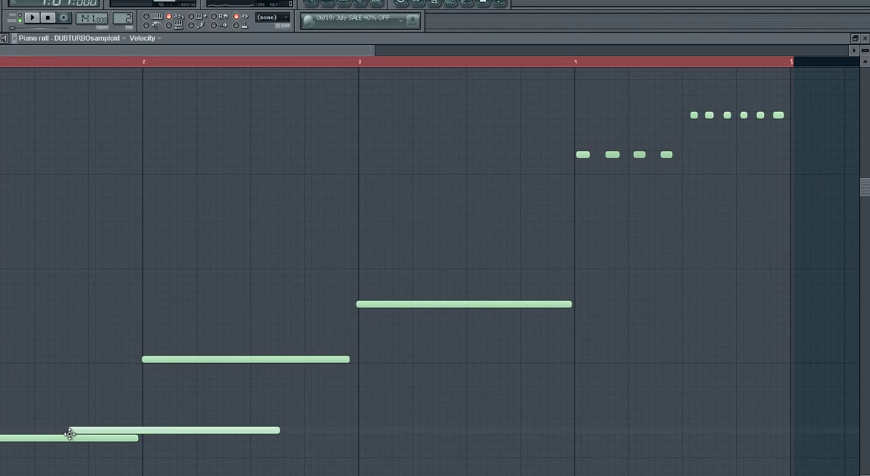
{"action": "left_click_drag", "start_coordinate": [55, 440], "coordinate": [53, 413]}
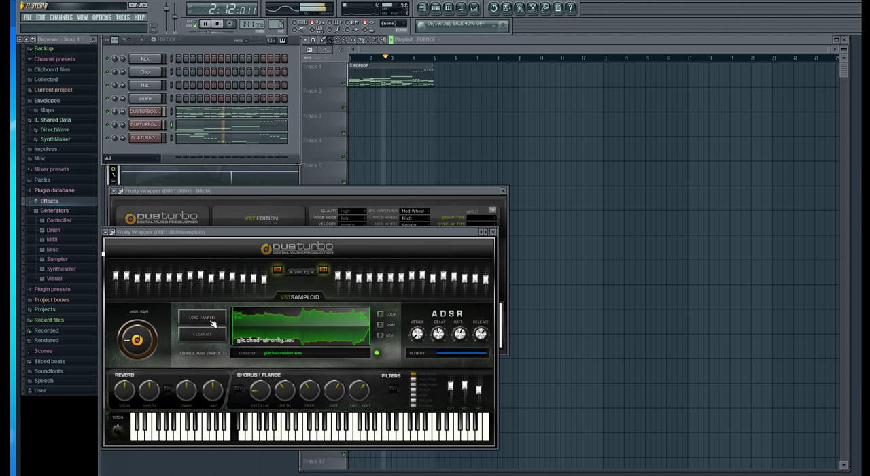
{"action": "left_click", "coordinate": [246, 126]}
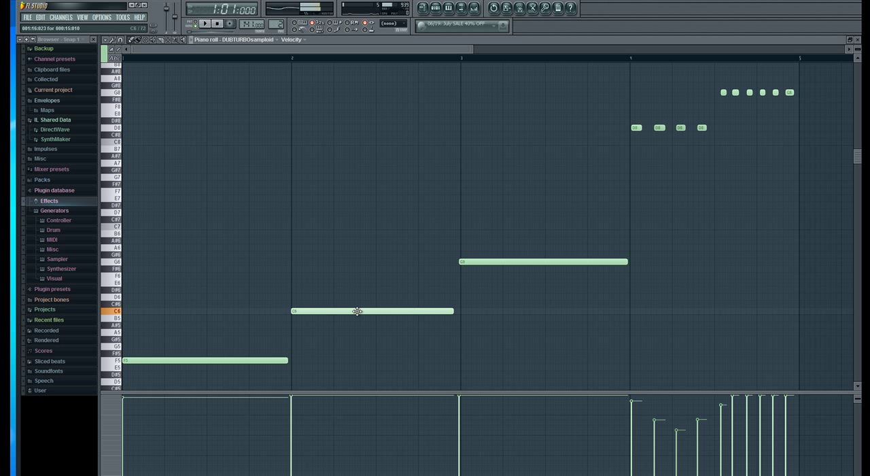
{"action": "left_click_drag", "start_coordinate": [357, 311], "coordinate": [359, 295]}
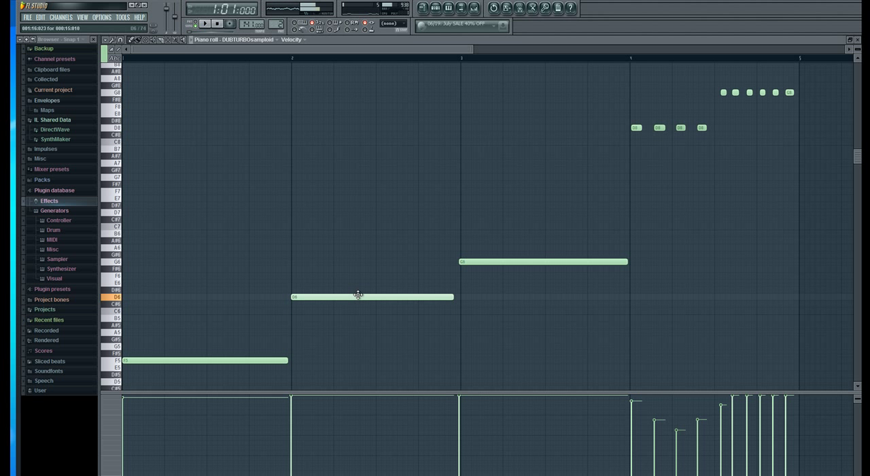
{"action": "key", "text": "space"}
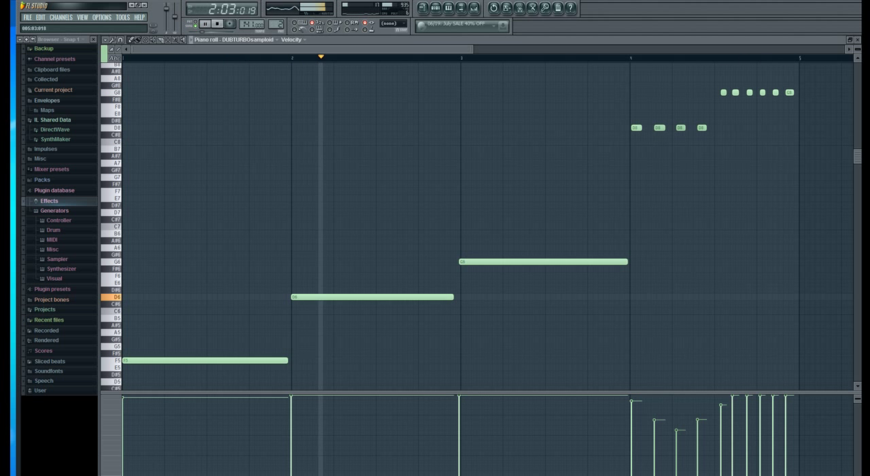
{"action": "left_click", "coordinate": [858, 41]}
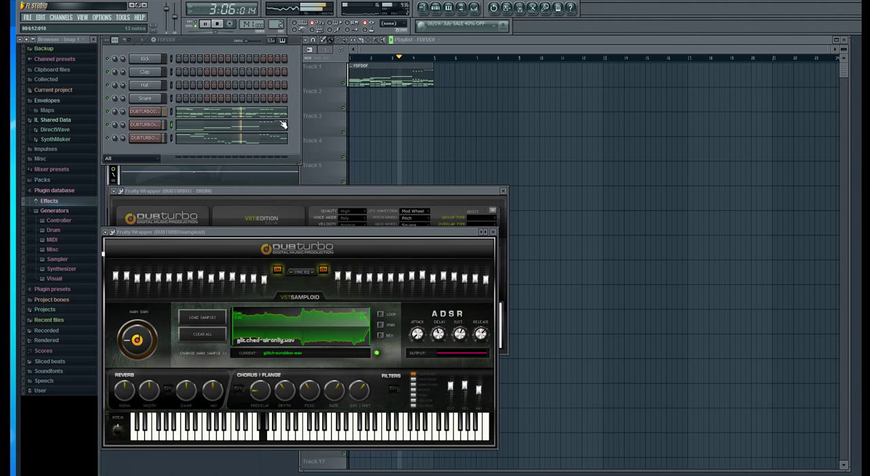
In bar 1 of the drum part, delete the E4 hits on beats 3 and 4 and the A3 hits on beats 2 and 3.
{"action": "left_click", "coordinate": [246, 115]}
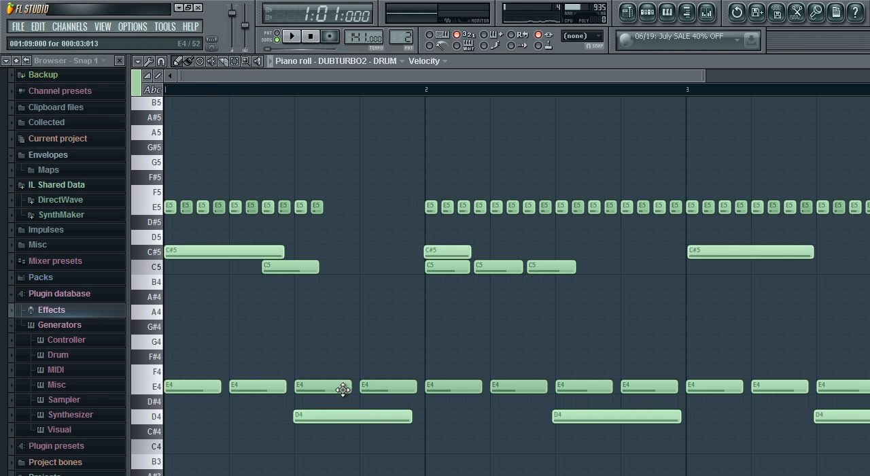
{"action": "key", "text": "space"}
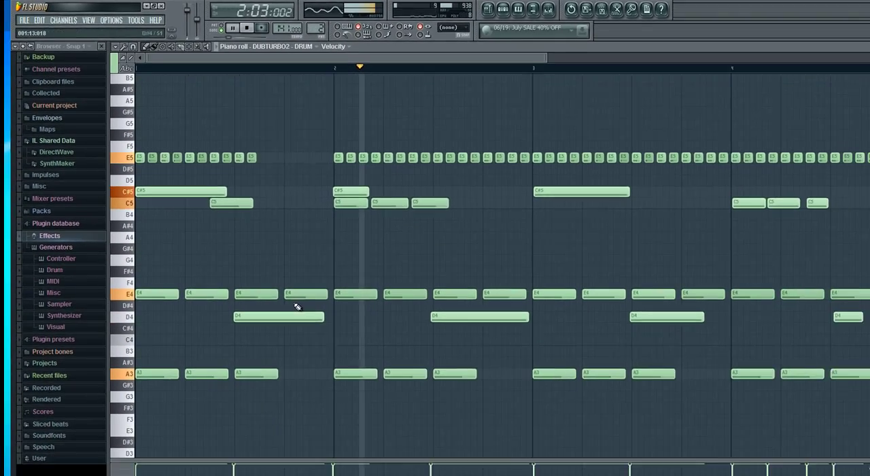
{"action": "key", "text": "space"}
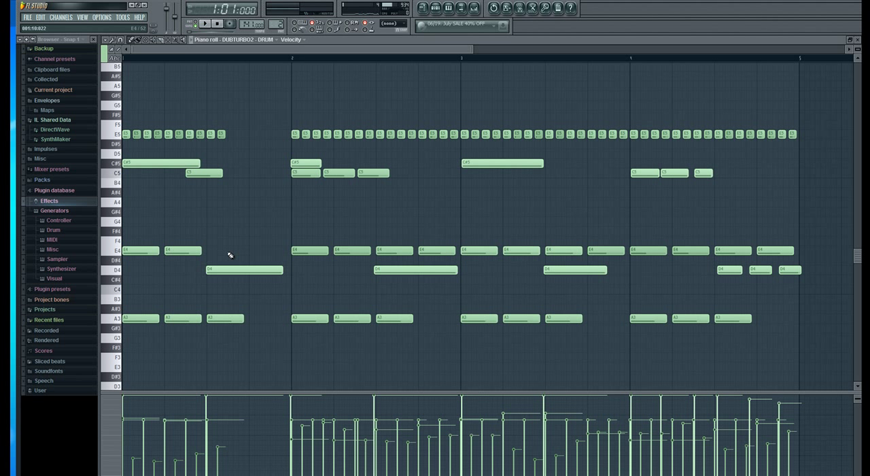
{"action": "key", "text": "space"}
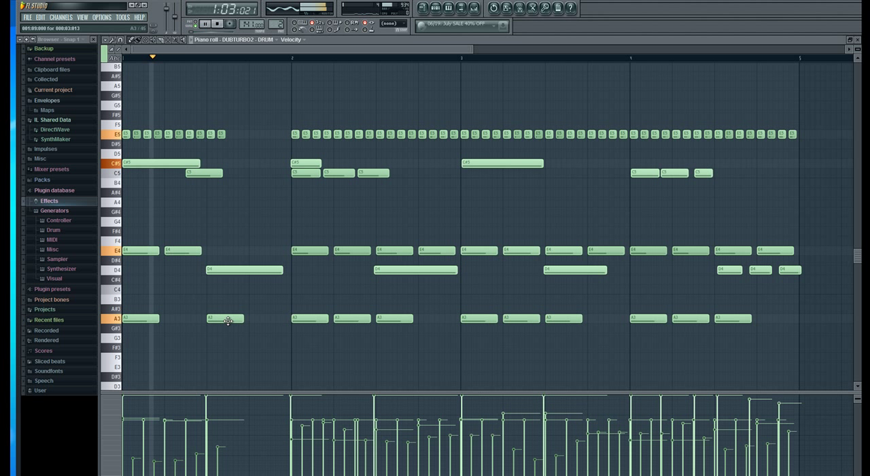
{"action": "right_click", "coordinate": [229, 321]}
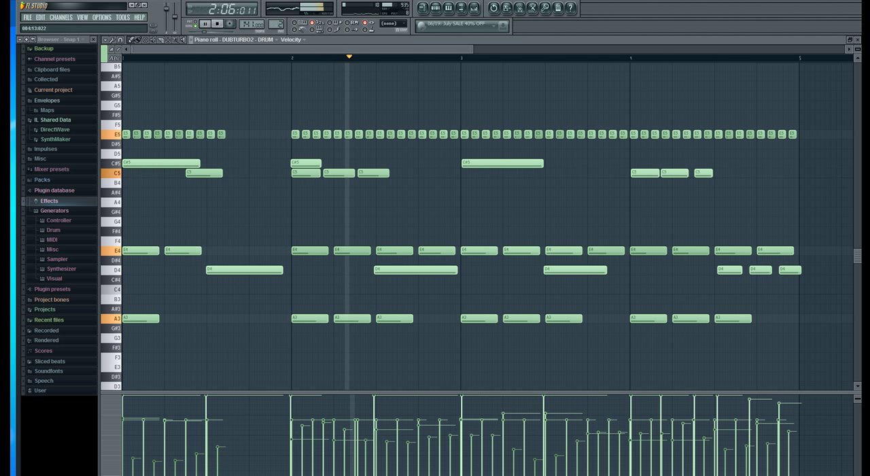
{"action": "key", "text": "space"}
{"action": "left_click", "coordinate": [858, 40]}
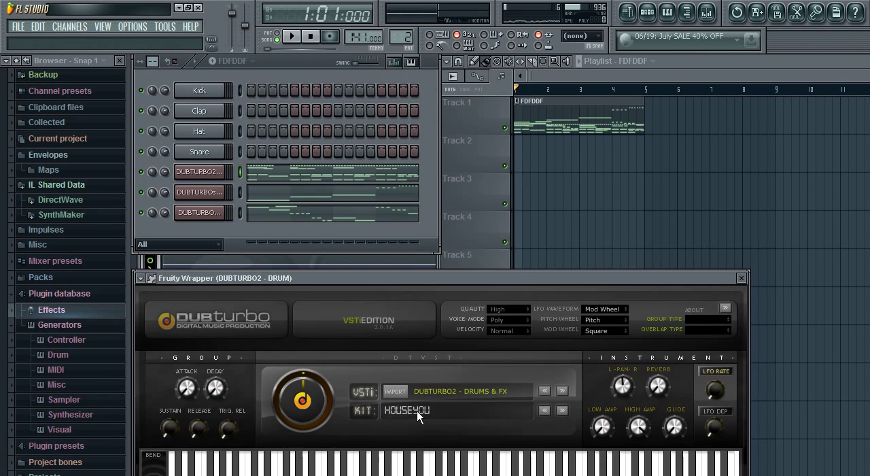
Audition the JunglistMassacre, Modern and UrbanWarfare kits on the drum instrument against the playing pattern.
{"action": "left_click", "coordinate": [417, 410]}
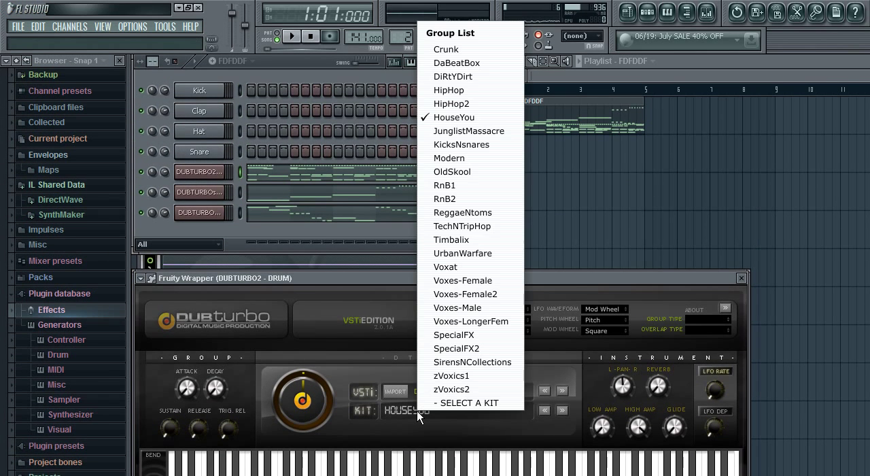
{"action": "left_click", "coordinate": [452, 131]}
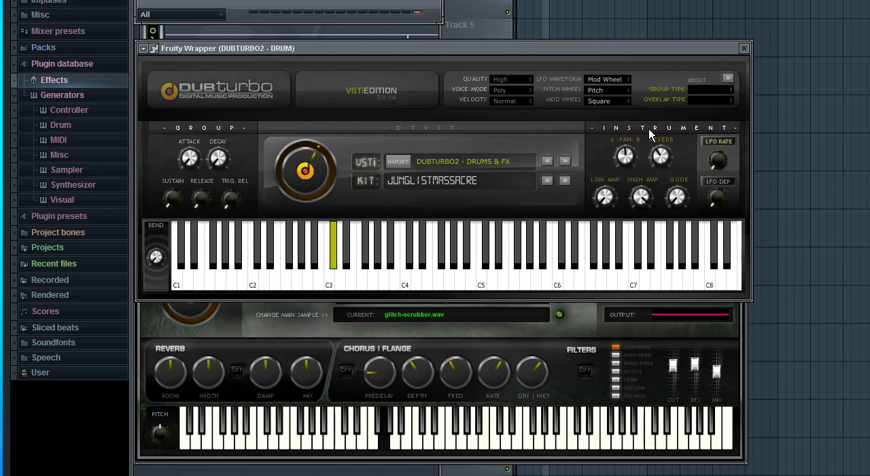
{"action": "left_click", "coordinate": [445, 181]}
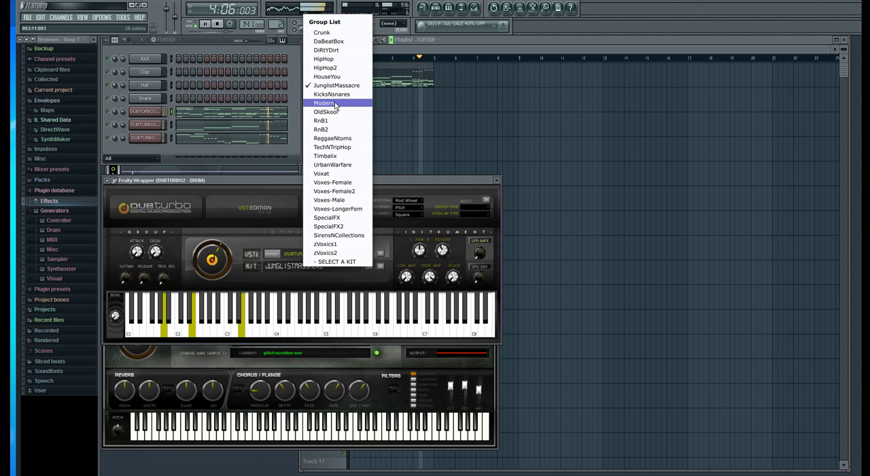
{"action": "left_click", "coordinate": [334, 104]}
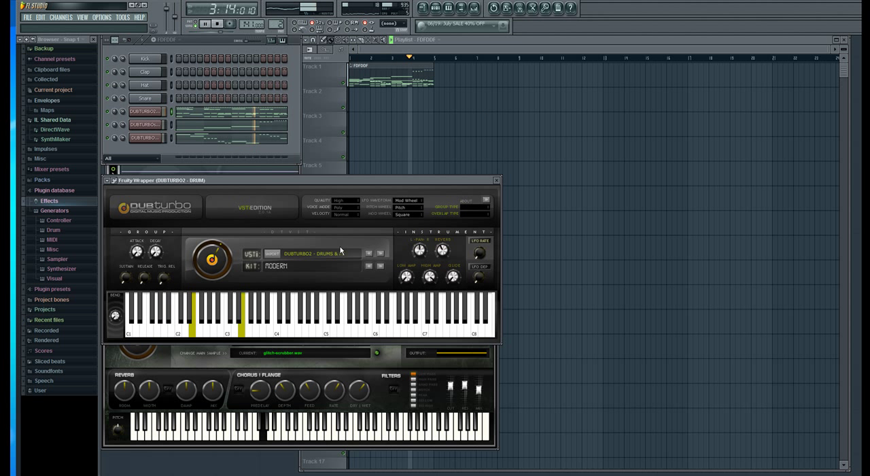
{"action": "left_click", "coordinate": [295, 255]}
{"action": "left_click", "coordinate": [287, 266]}
{"action": "left_click", "coordinate": [302, 160]}
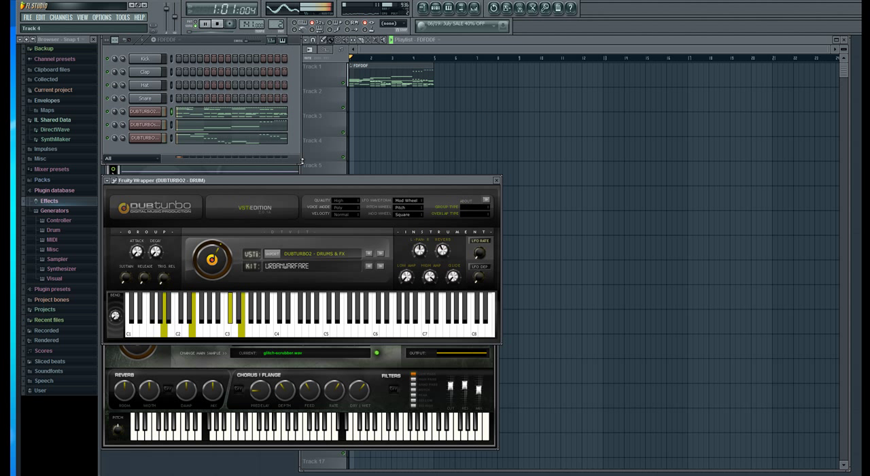
Audition the HipHop2, HipHop, DaBeatBox and Crunk kits on the drum instrument, and return to the HouseYou kit.
{"action": "left_click", "coordinate": [280, 265]}
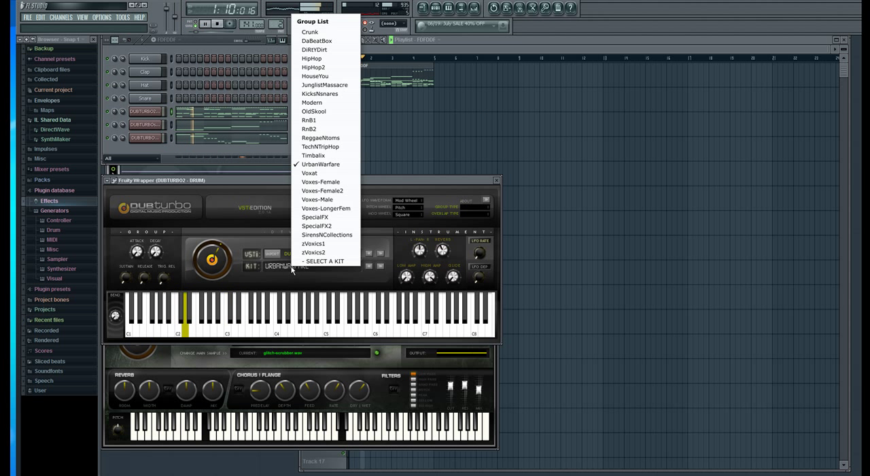
{"action": "left_click", "coordinate": [333, 68]}
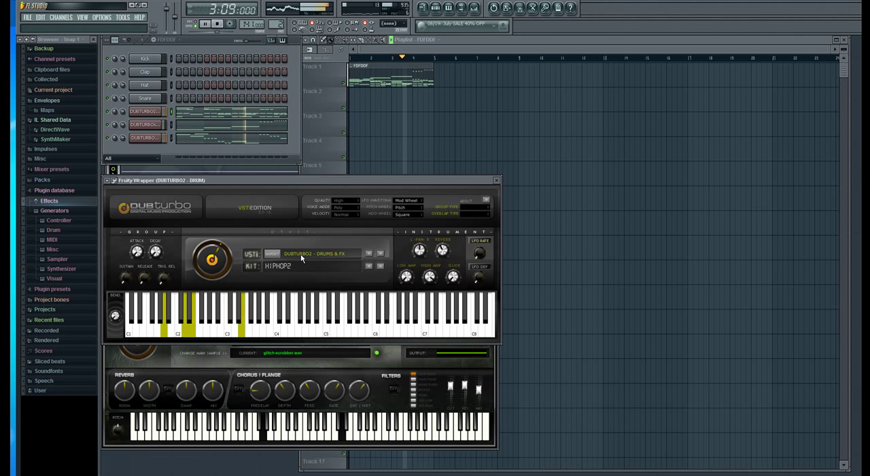
{"action": "left_click", "coordinate": [288, 271]}
{"action": "left_click", "coordinate": [333, 58]}
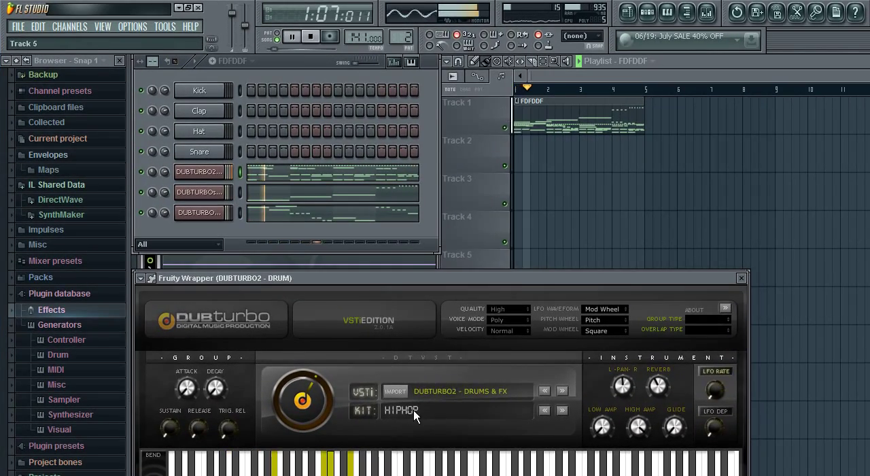
{"action": "left_click", "coordinate": [355, 347]}
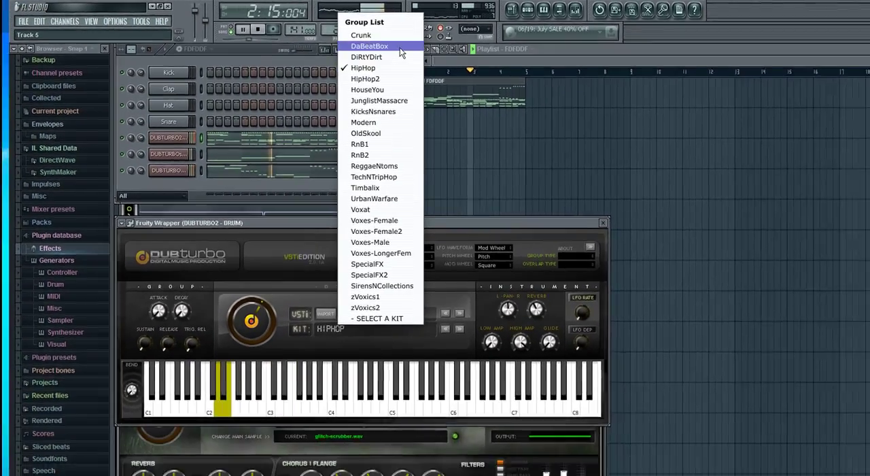
{"action": "left_click", "coordinate": [450, 57]}
{"action": "left_click", "coordinate": [285, 266]}
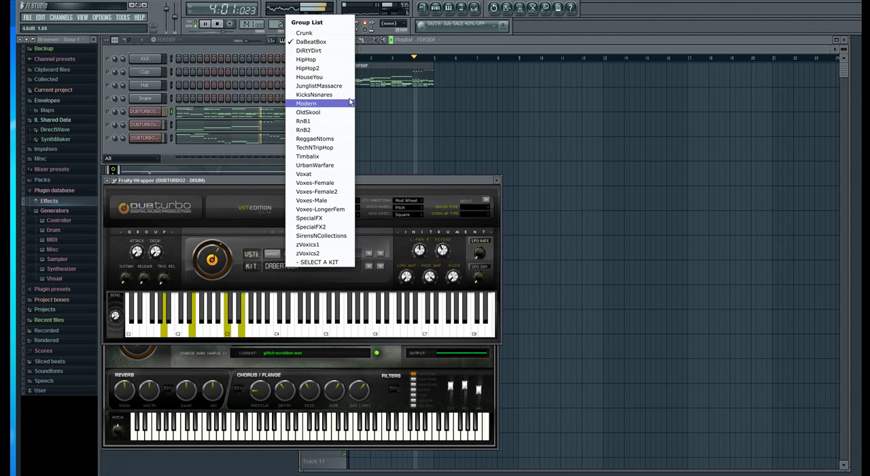
{"action": "left_click", "coordinate": [338, 34]}
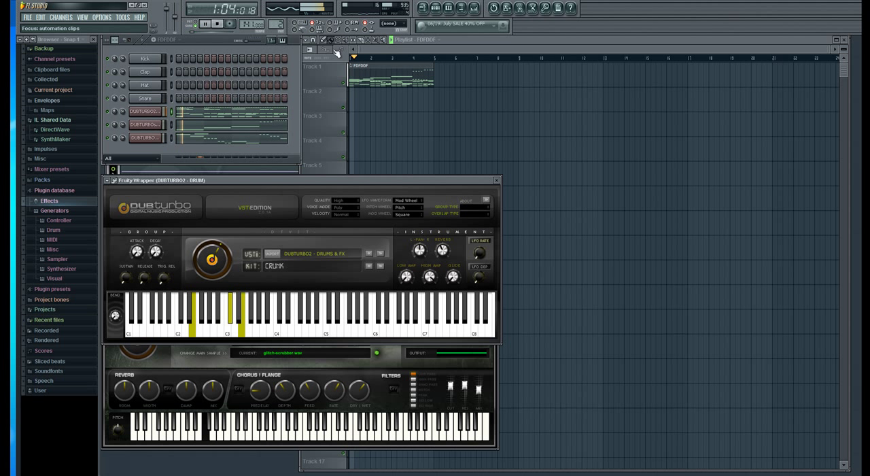
{"action": "left_click", "coordinate": [287, 279]}
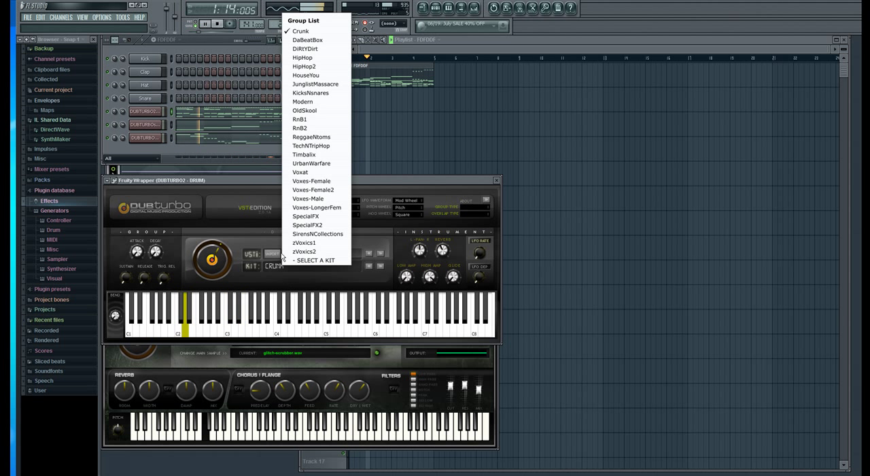
{"action": "left_click", "coordinate": [320, 75]}
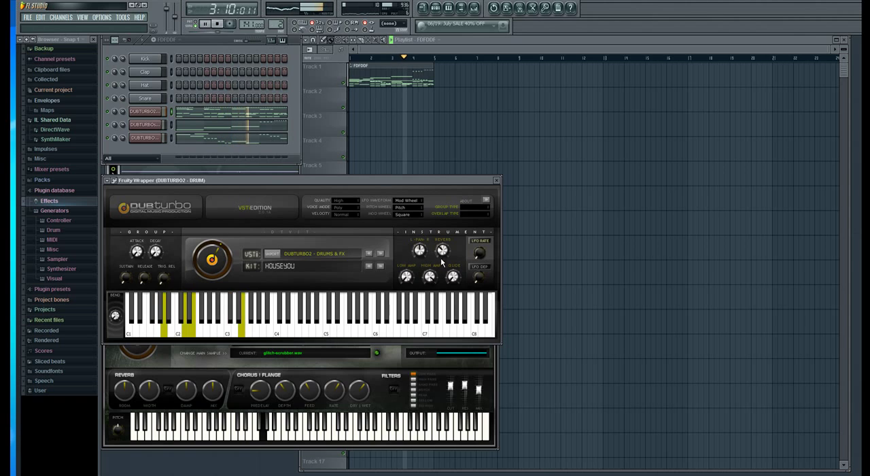
Lower the velocity of the samploid's bar 1 note and transpose the whole samploid part up seven semitones, starting on C6.
{"action": "left_click", "coordinate": [351, 365]}
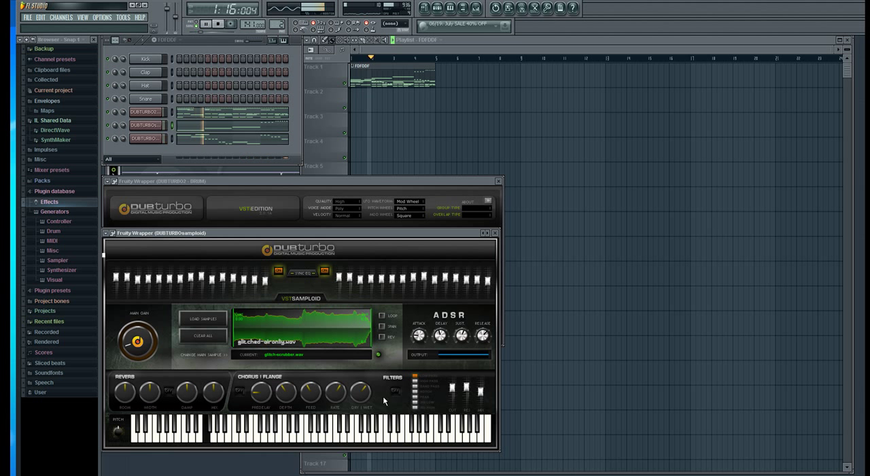
{"action": "left_click", "coordinate": [235, 127]}
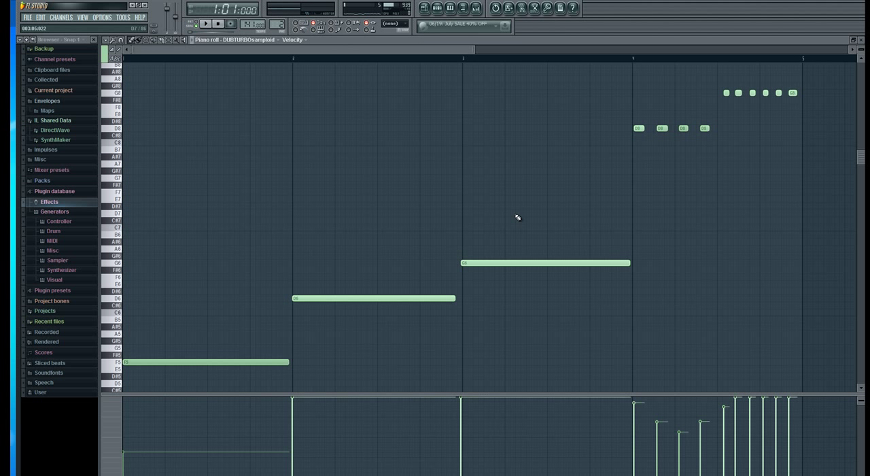
{"action": "key", "text": "ctrl+a"}
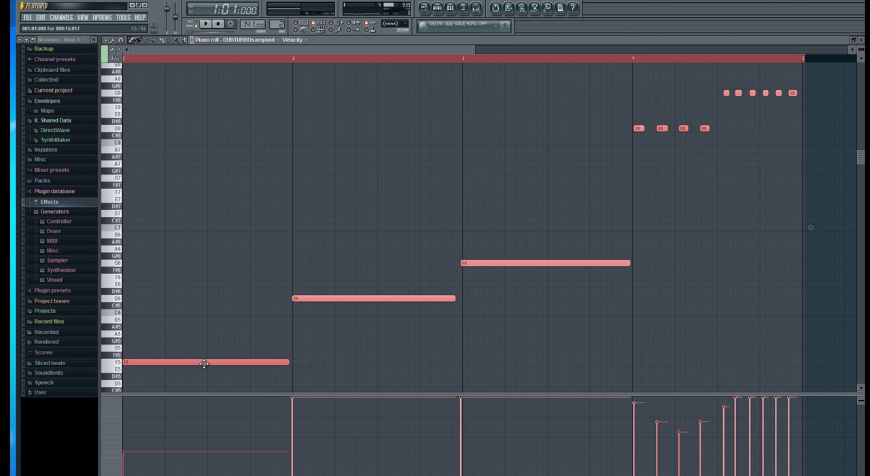
{"action": "left_click_drag", "start_coordinate": [204, 364], "coordinate": [203, 331]}
{"action": "key", "text": "space"}
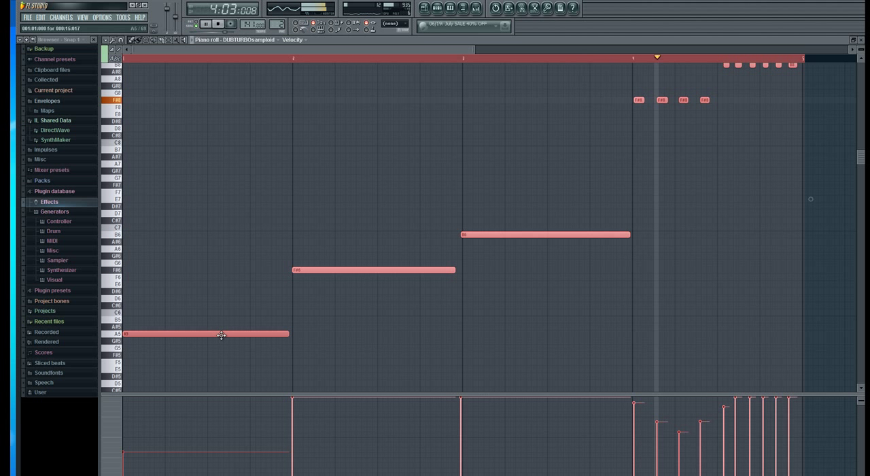
{"action": "left_click_drag", "start_coordinate": [221, 335], "coordinate": [222, 312]}
{"action": "scroll", "coordinate": [221, 315], "scroll_direction": "up", "scroll_amount": 3}
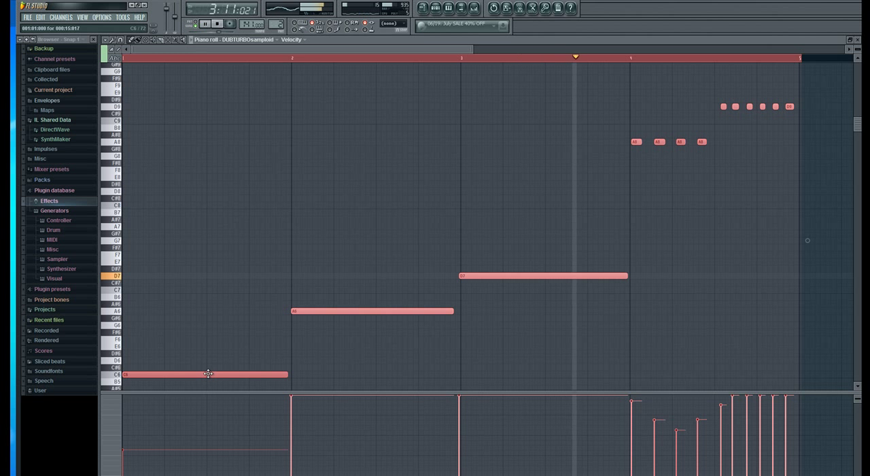
Transpose the whole samploid part up five semitones, so that bar 1 starts on F6.
{"action": "left_click_drag", "start_coordinate": [208, 374], "coordinate": [209, 350]}
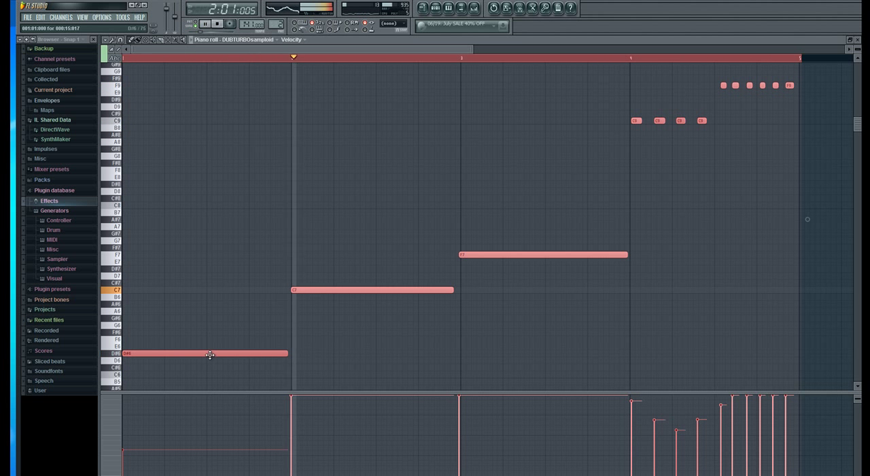
{"action": "left_click_drag", "start_coordinate": [211, 352], "coordinate": [210, 346]}
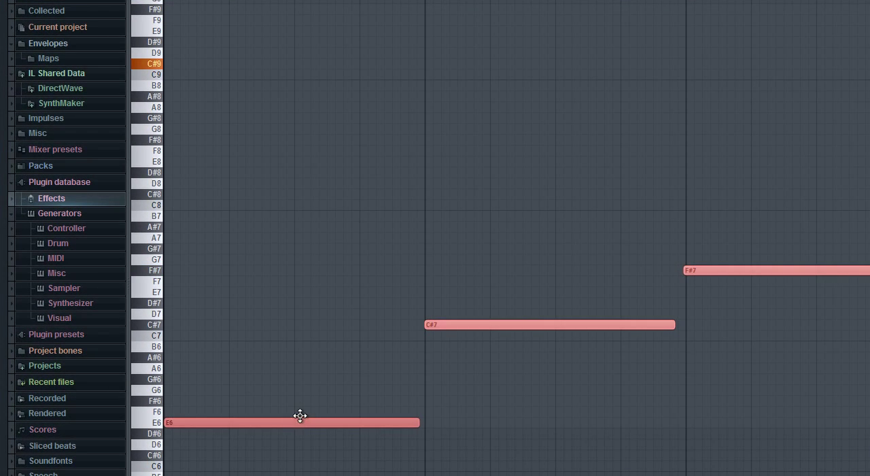
{"action": "left_click_drag", "start_coordinate": [300, 415], "coordinate": [300, 410]}
{"action": "key", "text": "space"}
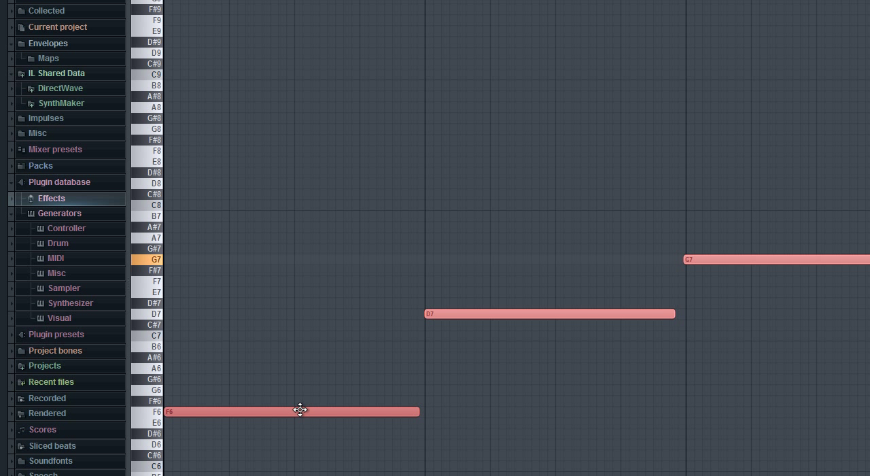
Raise the whole samploid part another sixteen semitones in stages, so that the bar 1 note sits on A7.
{"action": "left_click_drag", "start_coordinate": [306, 415], "coordinate": [303, 325]}
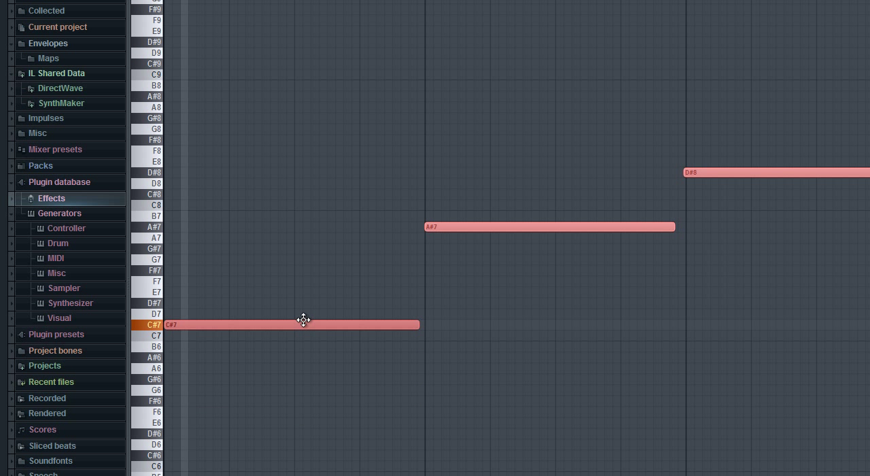
{"action": "scroll", "coordinate": [320, 315], "scroll_direction": "up", "scroll_amount": 5}
{"action": "scroll", "coordinate": [320, 315], "scroll_direction": "up", "scroll_amount": 1}
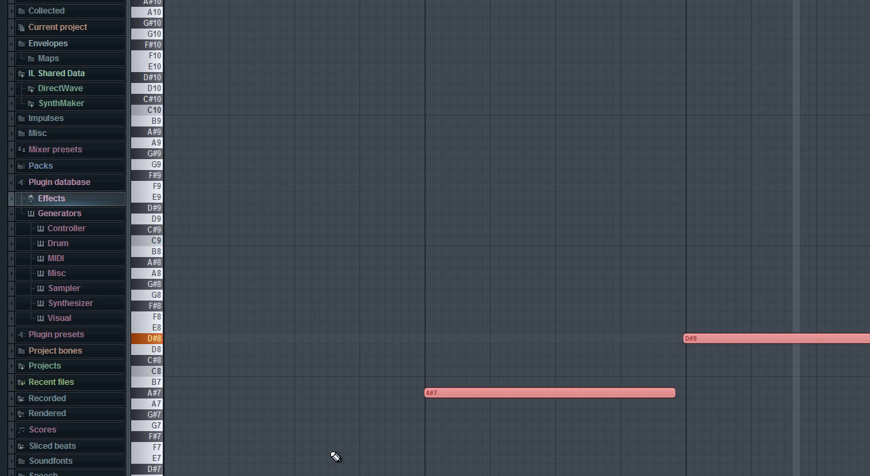
{"action": "scroll", "coordinate": [334, 454], "scroll_direction": "down", "scroll_amount": 1}
{"action": "left_click_drag", "start_coordinate": [330, 455], "coordinate": [323, 410]}
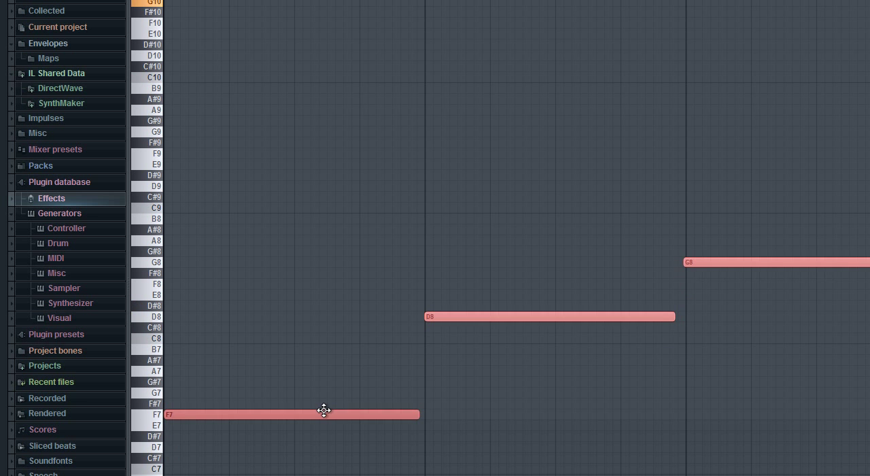
{"action": "scroll", "coordinate": [325, 412], "scroll_direction": "up", "scroll_amount": 1}
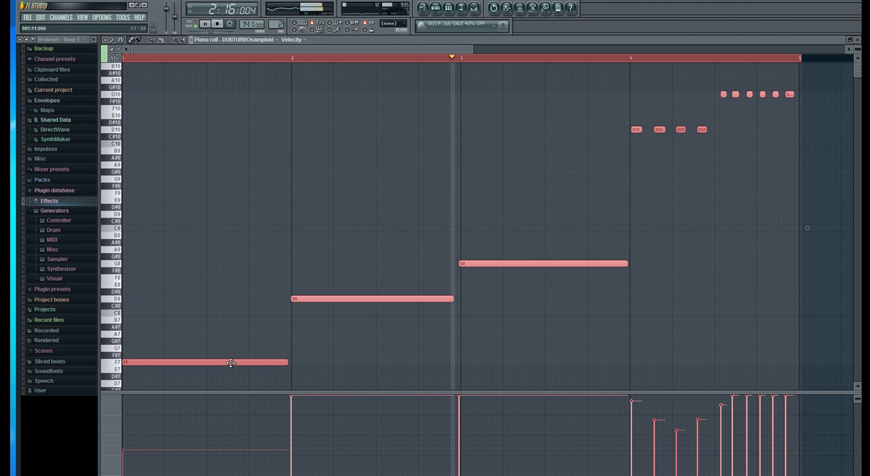
{"action": "left_click_drag", "start_coordinate": [233, 364], "coordinate": [229, 348]}
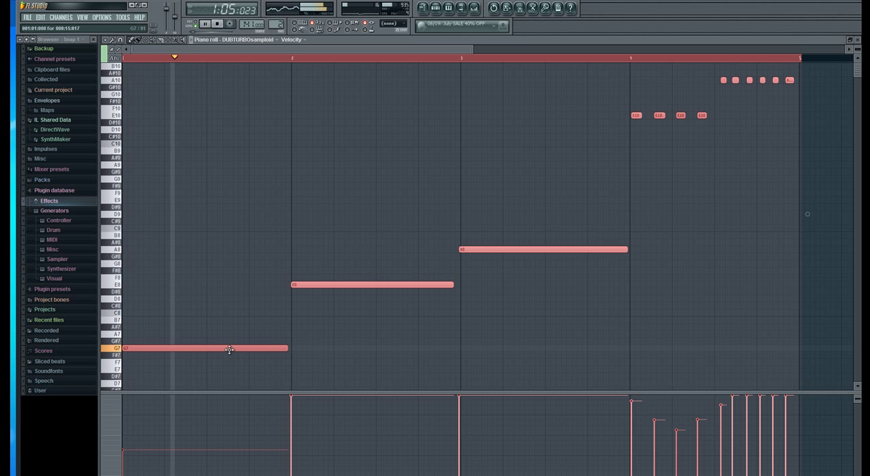
{"action": "left_click_drag", "start_coordinate": [229, 350], "coordinate": [229, 334]}
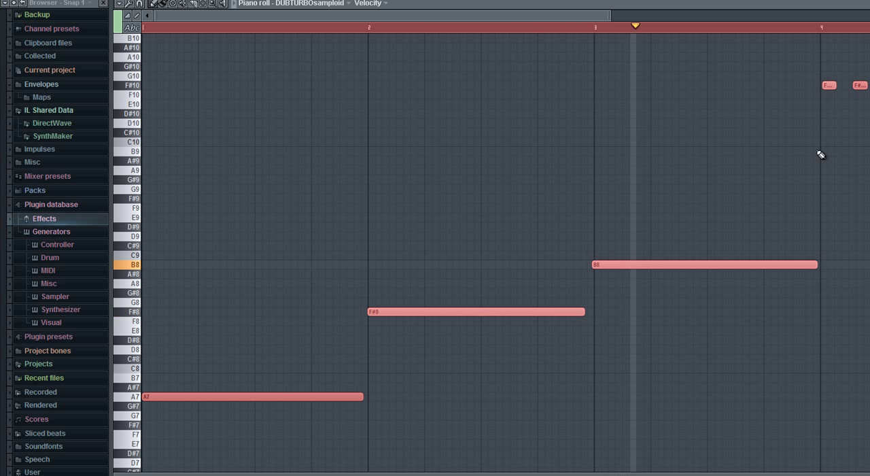
Select only the three long samploid notes in bars 1 to 3 and raise them nine semitones, placing the first on F#8.
{"action": "left_click", "coordinate": [584, 361]}
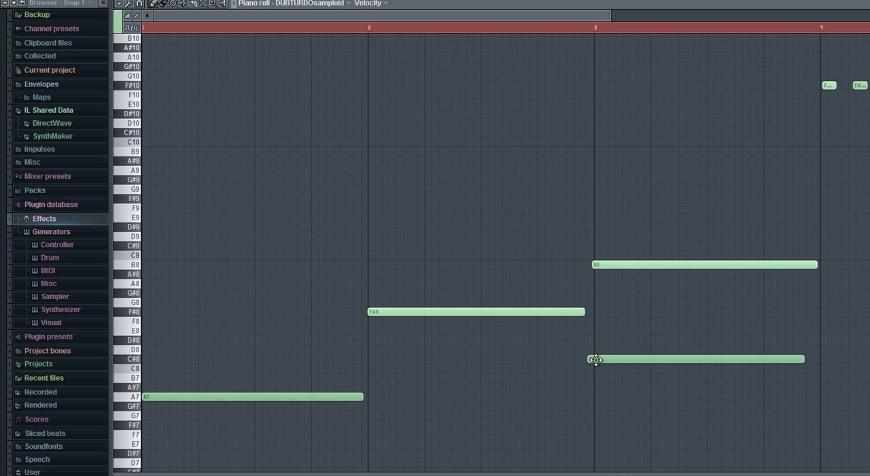
{"action": "left_click_drag", "start_coordinate": [685, 210], "coordinate": [360, 420]}
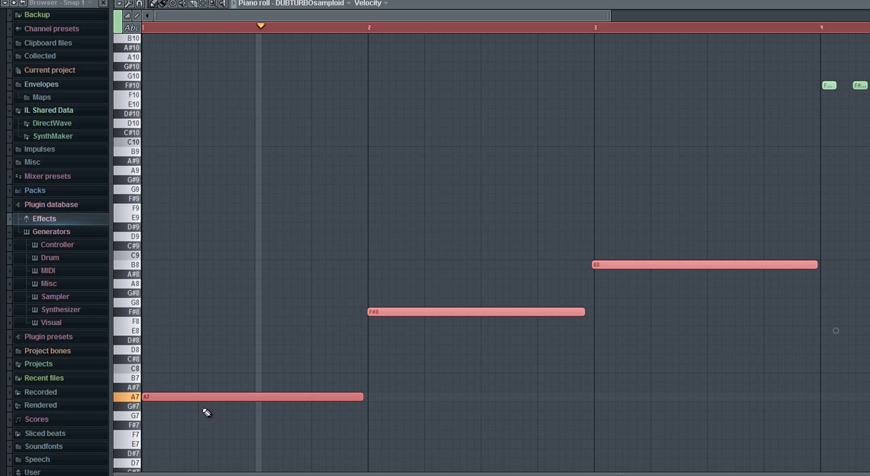
{"action": "left_click_drag", "start_coordinate": [204, 395], "coordinate": [206, 309]}
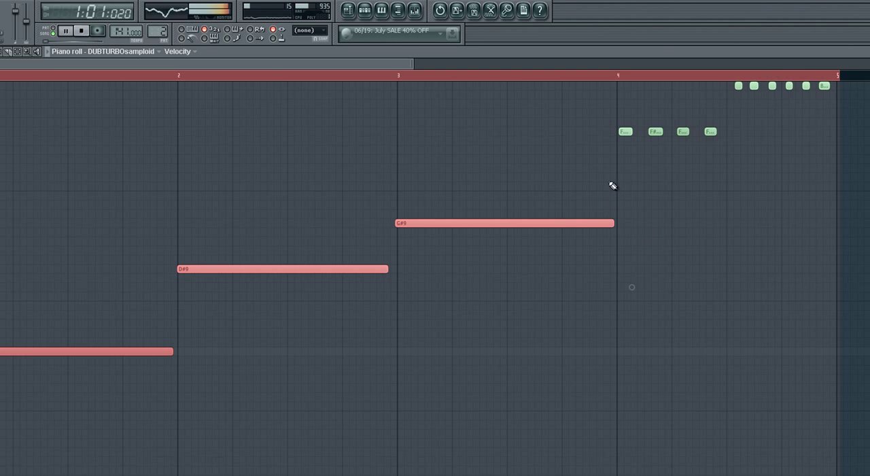
Select the short samploid notes in bar 4, lower them three semitones and close the piano roll.
{"action": "left_click_drag", "start_coordinate": [610, 182], "coordinate": [856, 83]}
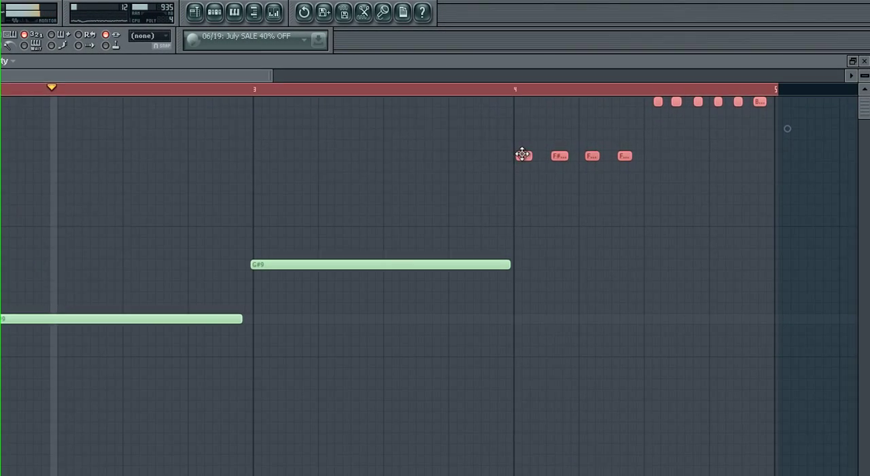
{"action": "left_click_drag", "start_coordinate": [623, 129], "coordinate": [623, 164]}
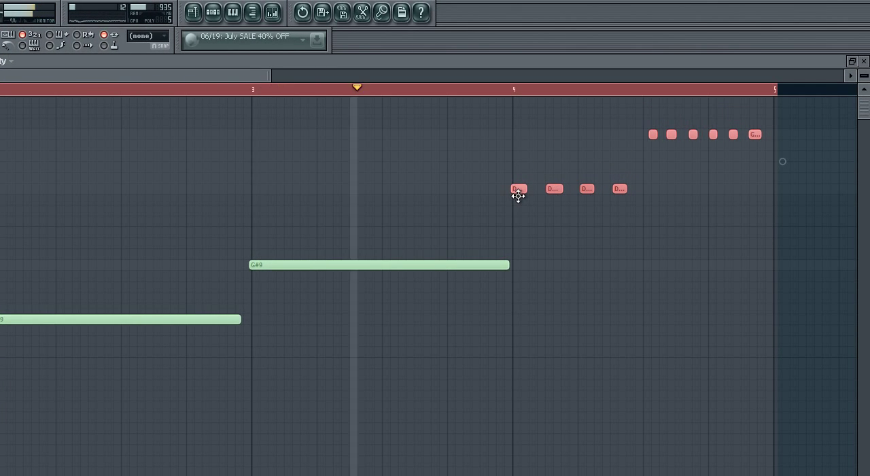
{"action": "left_click", "coordinate": [863, 61]}
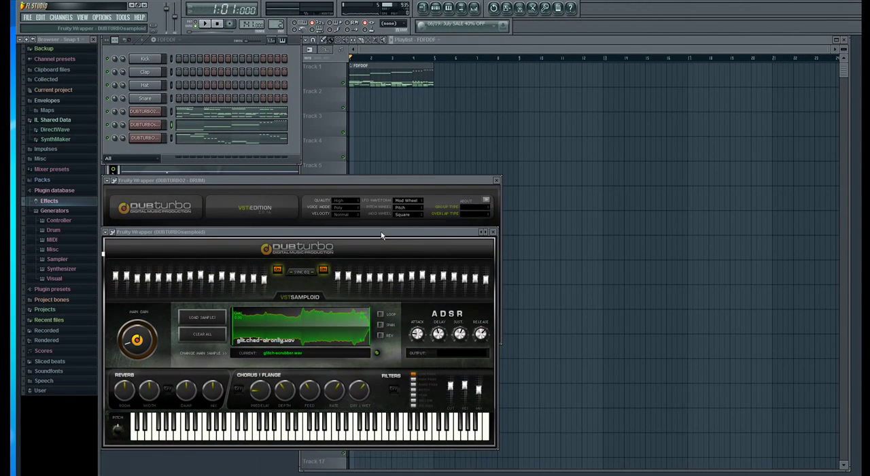
{"action": "left_click_drag", "start_coordinate": [381, 236], "coordinate": [384, 262]}
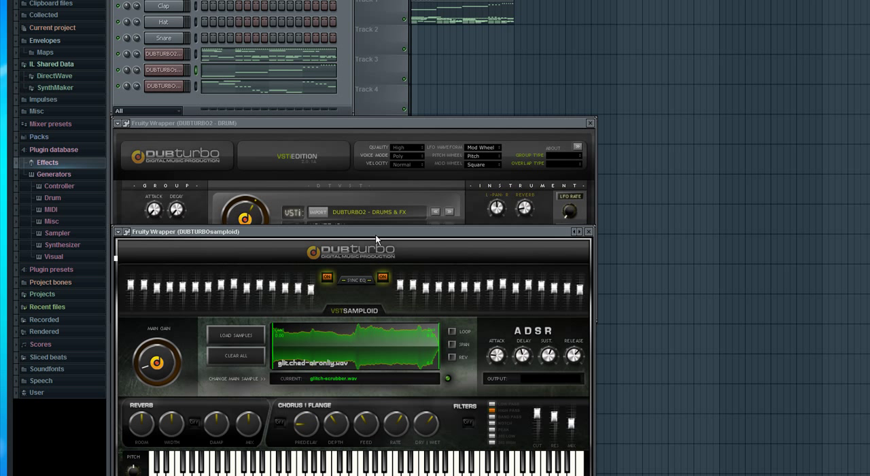
{"action": "left_click", "coordinate": [358, 122]}
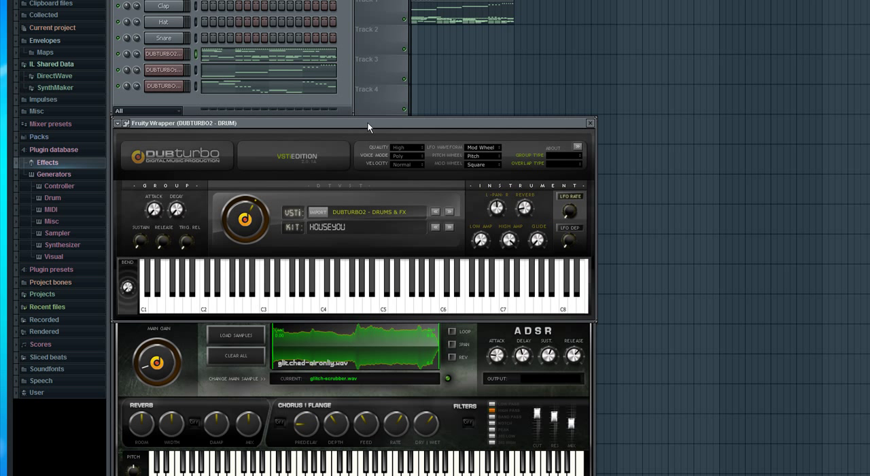
{"action": "left_click", "coordinate": [589, 340]}
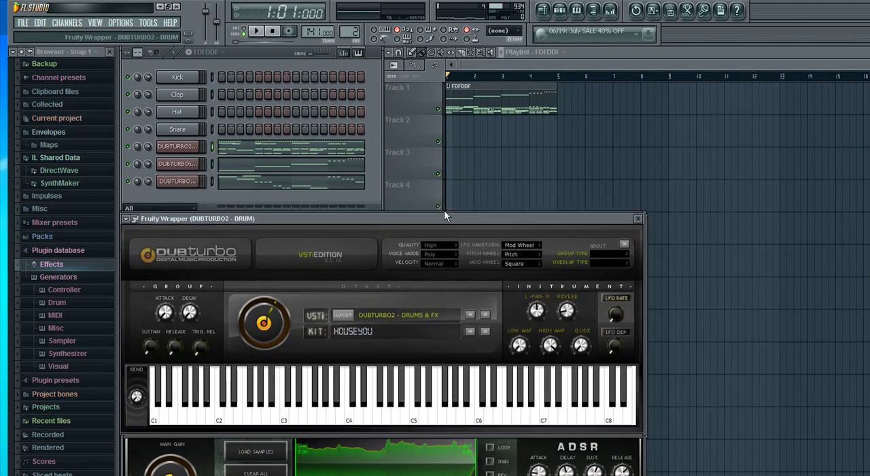
{"action": "left_click_drag", "start_coordinate": [444, 210], "coordinate": [450, 192]}
{"action": "left_click", "coordinate": [632, 432]}
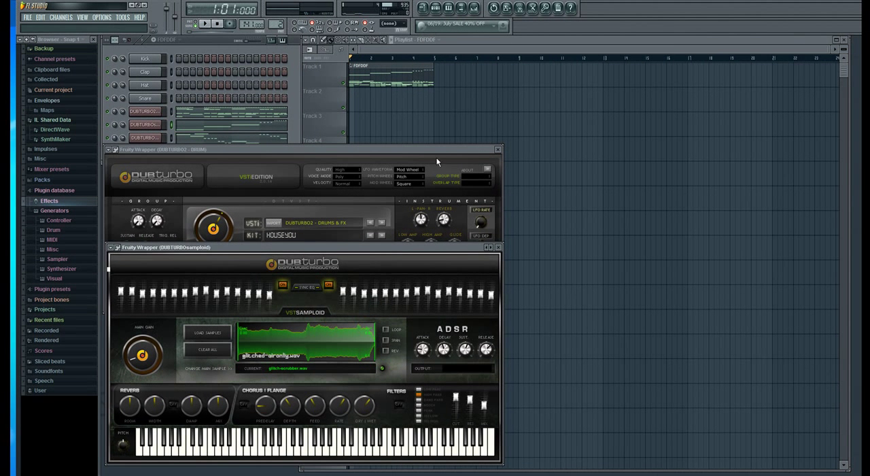
{"action": "left_click", "coordinate": [556, 200]}
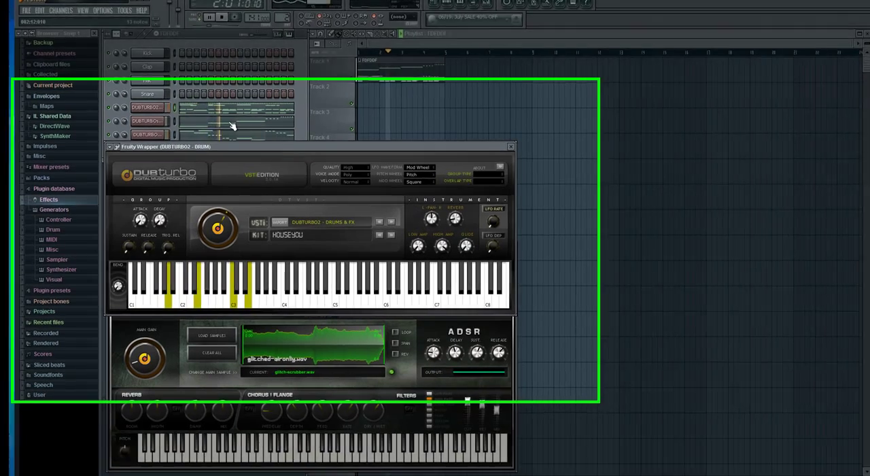
Reopen the samploid part, transpose all its notes down nine semitones so bar 1 starts on A7, and close the piano roll.
{"action": "left_click", "coordinate": [229, 127]}
{"action": "key", "text": "ctrl+a"}
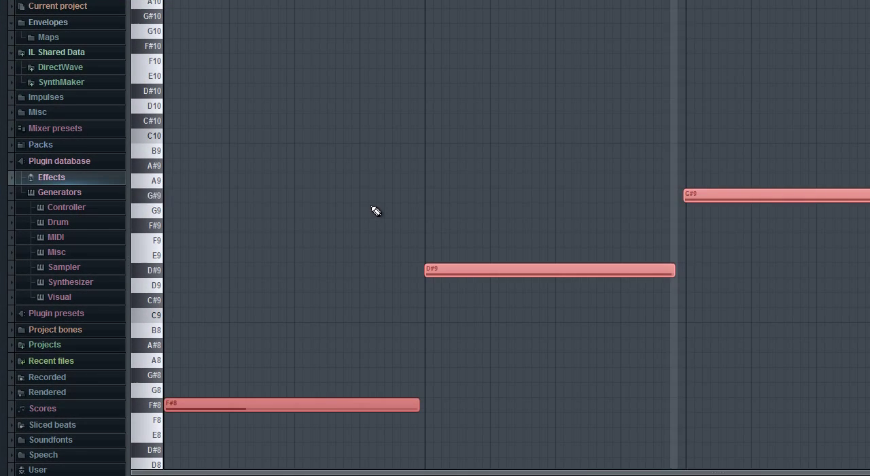
{"action": "left_click_drag", "start_coordinate": [318, 401], "coordinate": [318, 452]}
{"action": "key", "text": "space"}
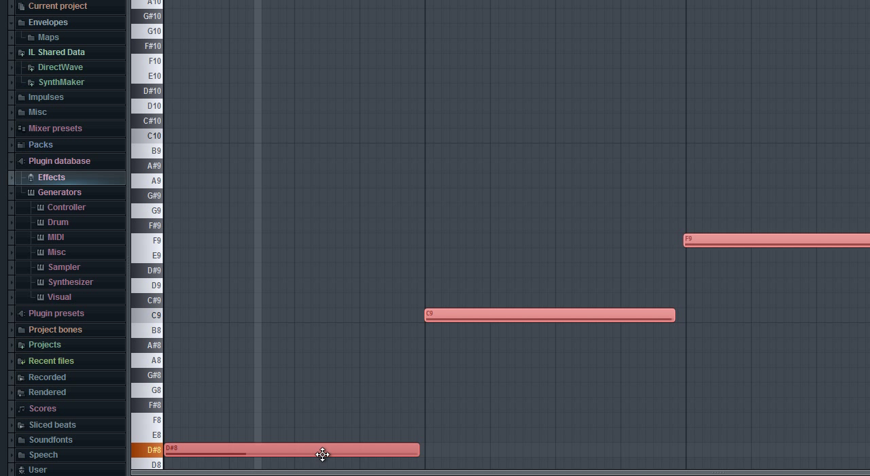
{"action": "scroll", "coordinate": [350, 341], "scroll_direction": "down", "scroll_amount": 5}
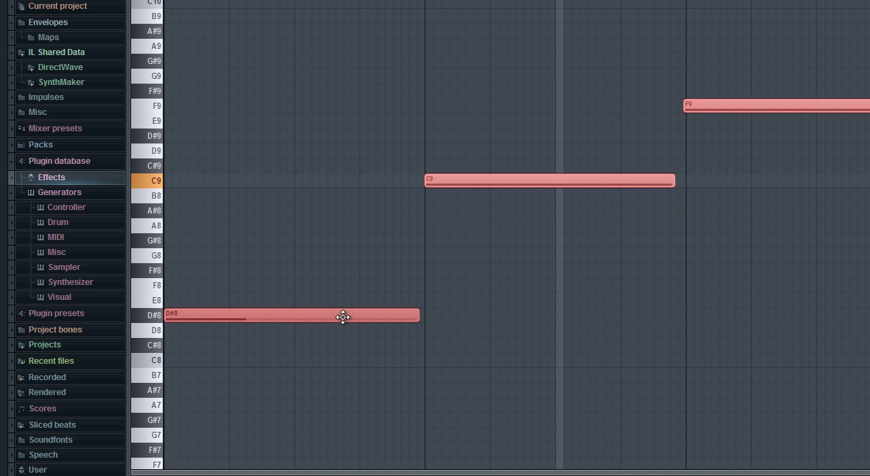
{"action": "left_click_drag", "start_coordinate": [343, 316], "coordinate": [342, 407]}
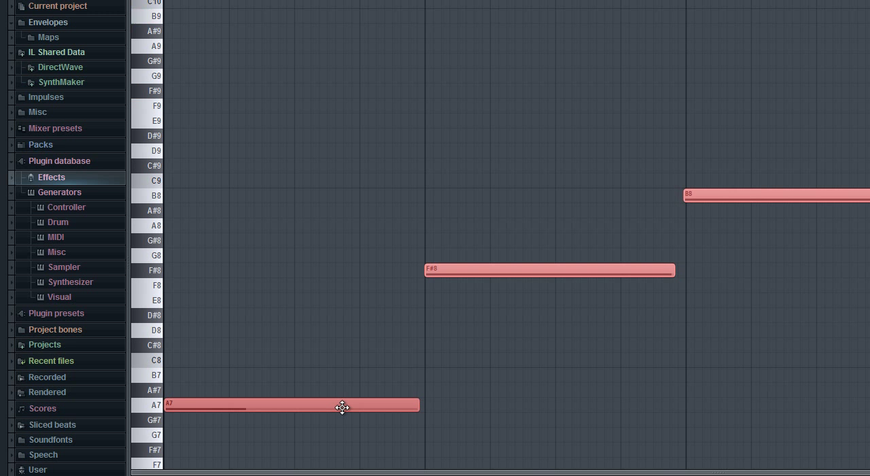
{"action": "scroll", "coordinate": [342, 408], "scroll_direction": "down", "scroll_amount": 5}
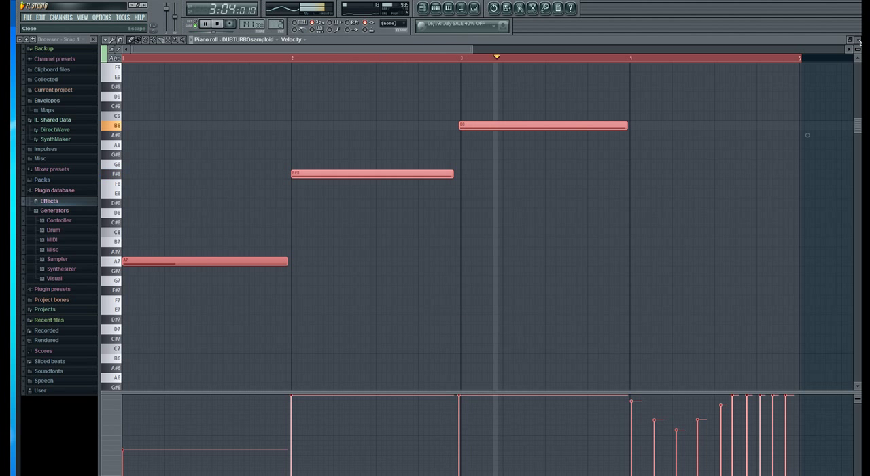
{"action": "left_click", "coordinate": [858, 40]}
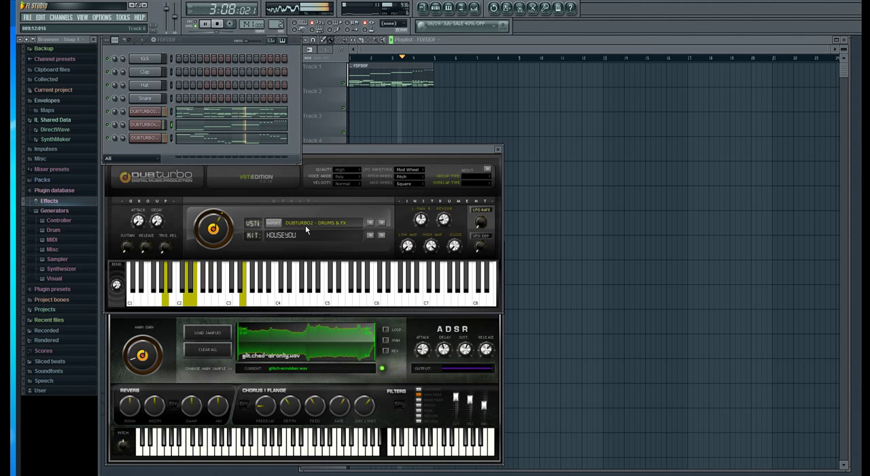
Open the wubwub instrument's plugin window from its channel.
{"action": "left_click", "coordinate": [172, 360]}
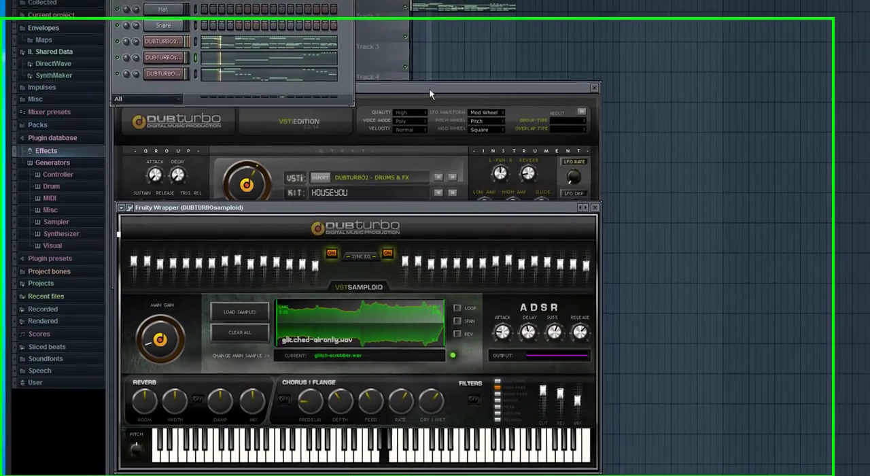
{"action": "left_click", "coordinate": [278, 181]}
{"action": "left_click", "coordinate": [176, 39]}
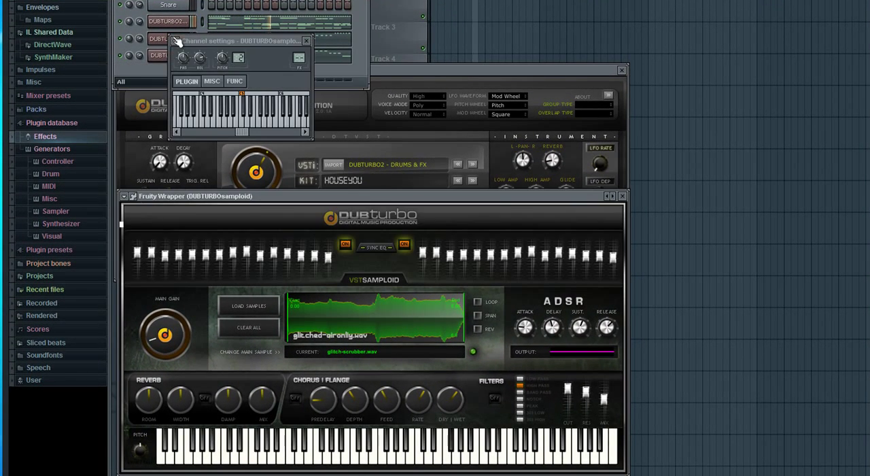
{"action": "left_click", "coordinate": [162, 58]}
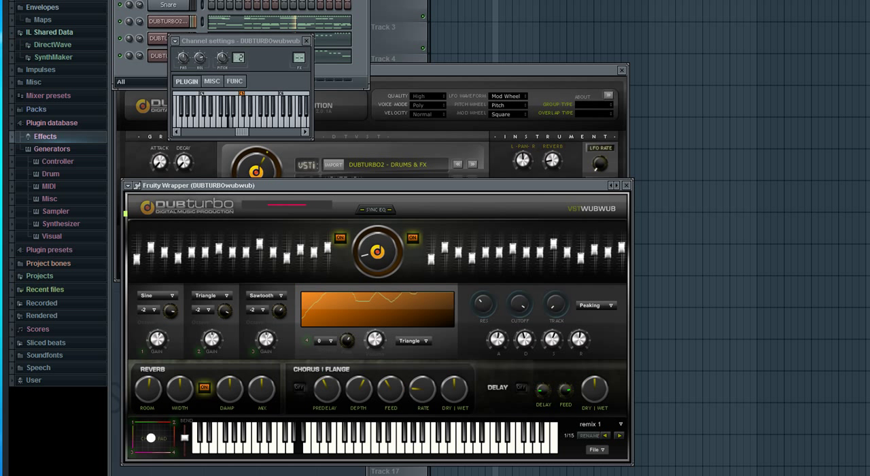
Set the octave of the wubwub instrument's fourth section to +1, and close its plugin and channel settings windows.
{"action": "left_click", "coordinate": [330, 340]}
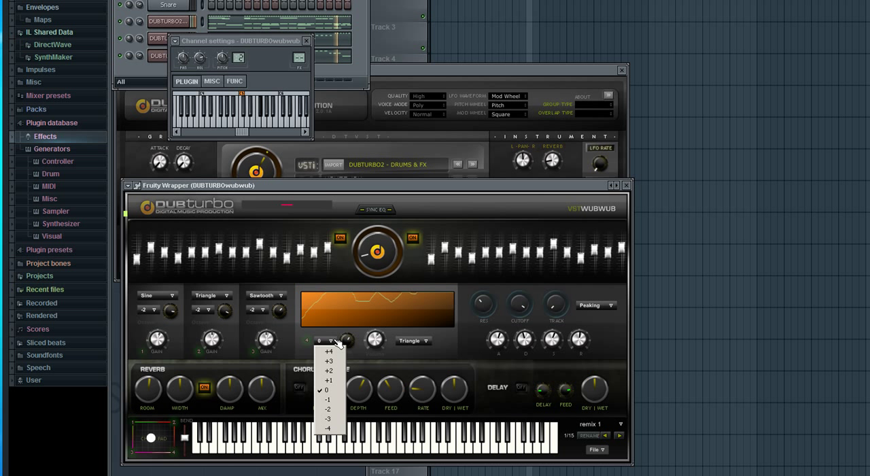
{"action": "left_click", "coordinate": [329, 381]}
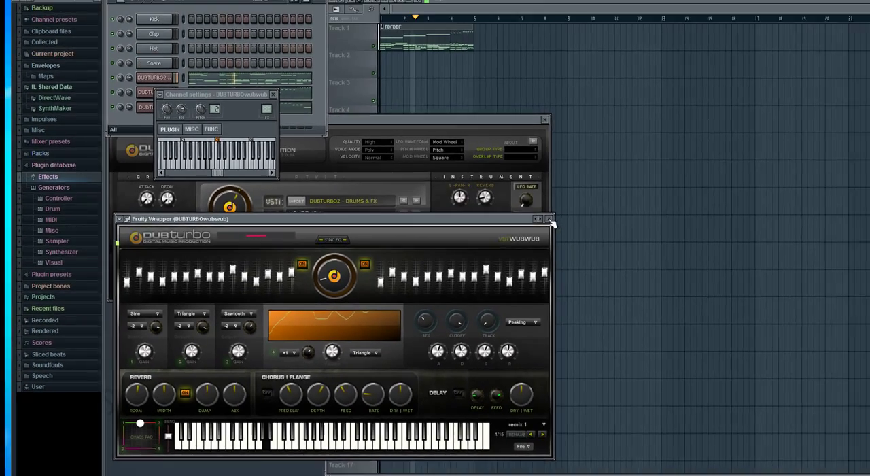
{"action": "left_click", "coordinate": [626, 185]}
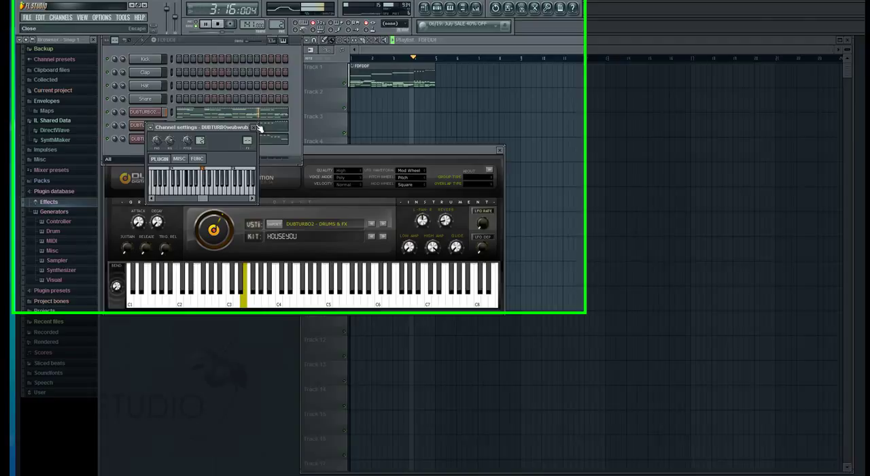
{"action": "left_click", "coordinate": [253, 127]}
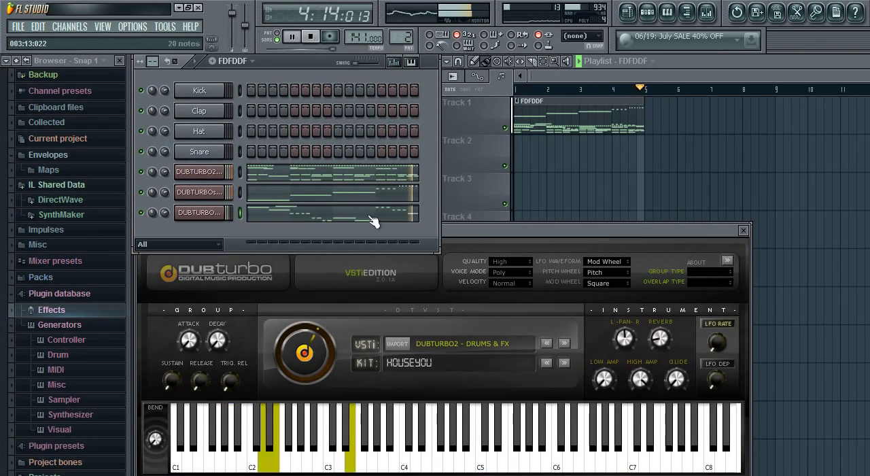
Bring the drum plugin window forward and switch its kit to JunglistMassacre.
{"action": "left_click_drag", "start_coordinate": [408, 201], "coordinate": [403, 241]}
{"action": "left_click_drag", "start_coordinate": [456, 284], "coordinate": [467, 275]}
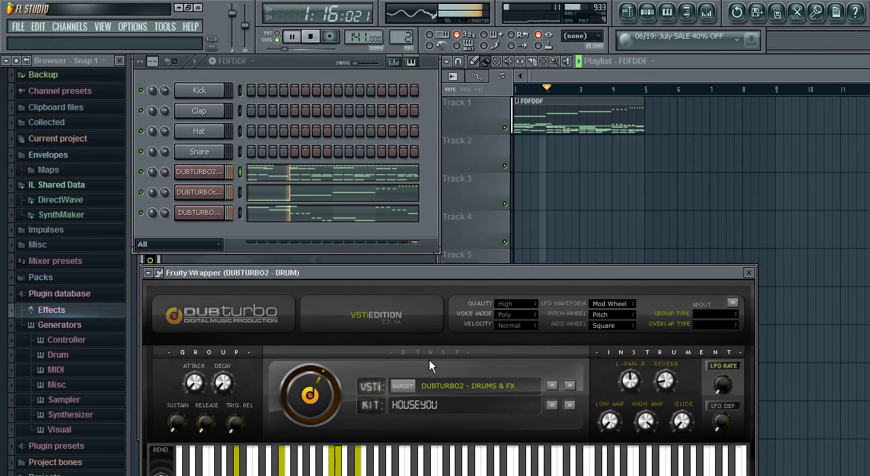
{"action": "left_click", "coordinate": [426, 399]}
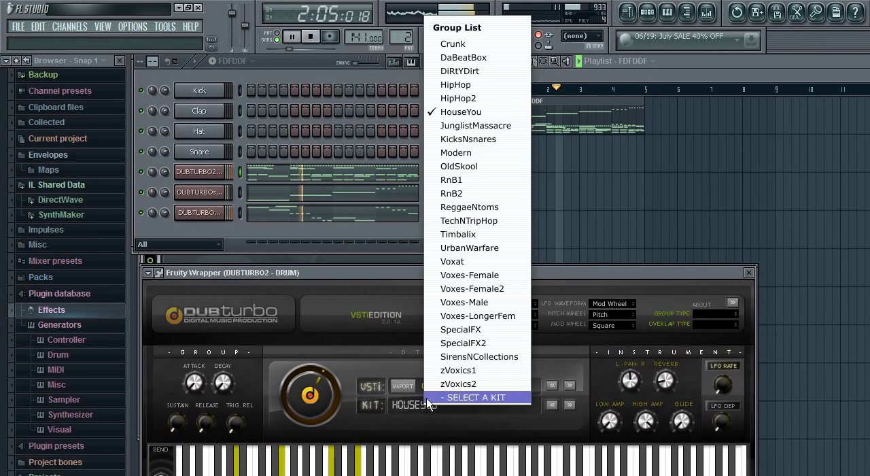
{"action": "left_click", "coordinate": [505, 125]}
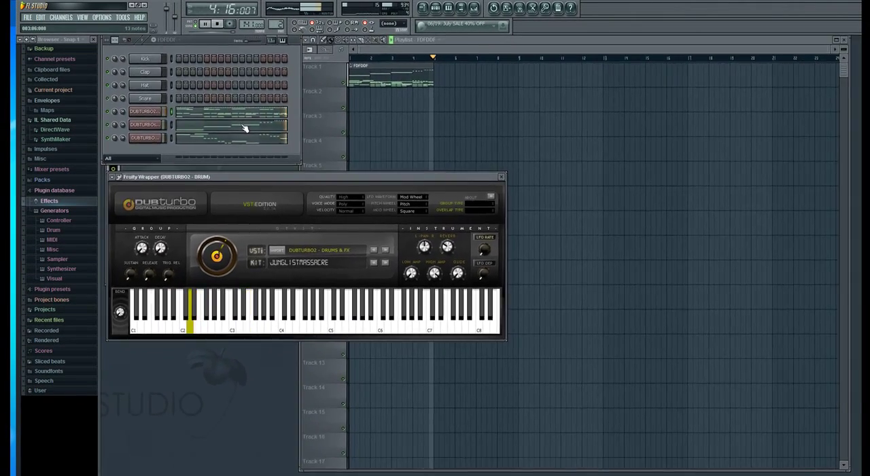
Open the samploid part, transpose all its notes down five semitones so bar 1 starts on E7, and close the piano roll.
{"action": "left_click", "coordinate": [245, 128]}
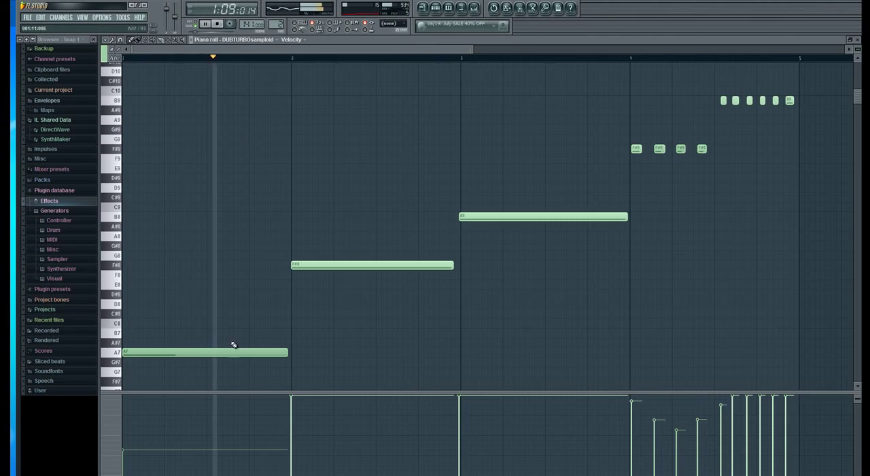
{"action": "key", "text": "ctrl+a"}
{"action": "key", "text": "shift+Down"}
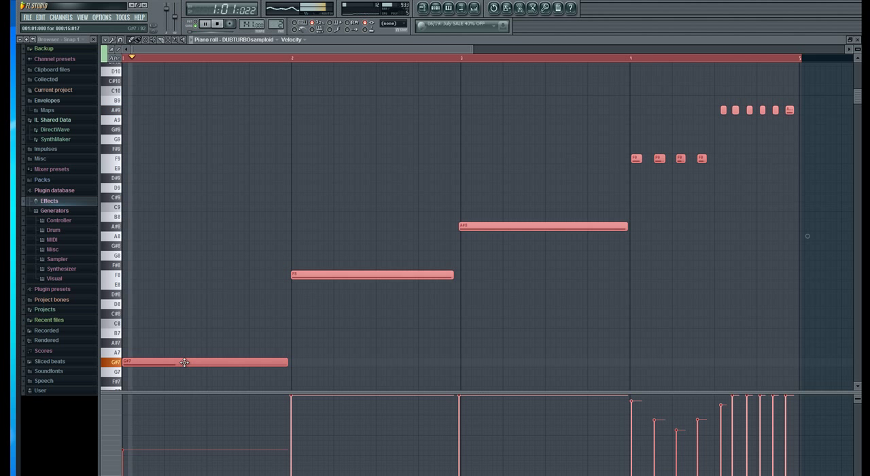
{"action": "scroll", "coordinate": [185, 362], "scroll_direction": "down", "scroll_amount": 3}
{"action": "key", "text": "shift+Down"}
{"action": "key", "text": "shift+Down"}
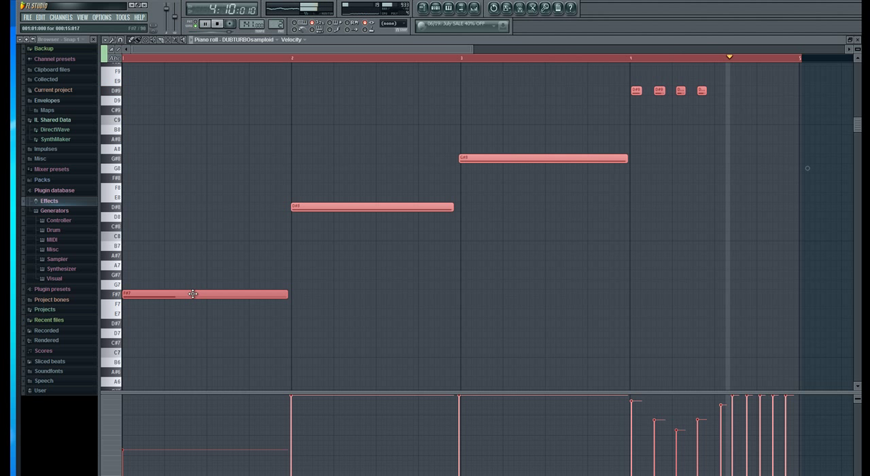
{"action": "left_click_drag", "start_coordinate": [192, 294], "coordinate": [197, 312]}
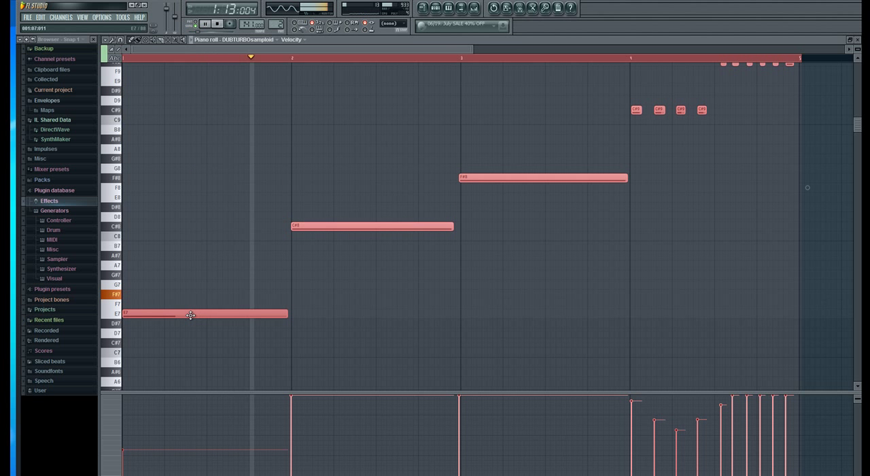
{"action": "left_click", "coordinate": [858, 40]}
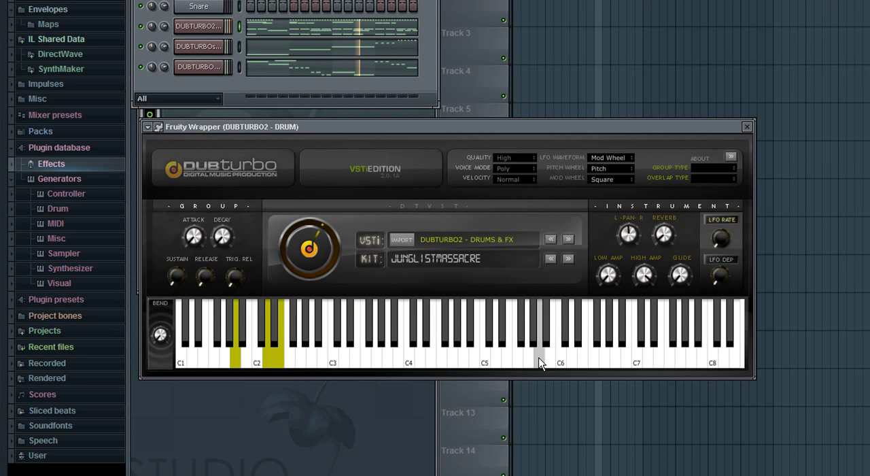
Open the samploid instrument's plugin window and change its current sample to glitched-bassy.wav.
{"action": "left_click", "coordinate": [208, 46]}
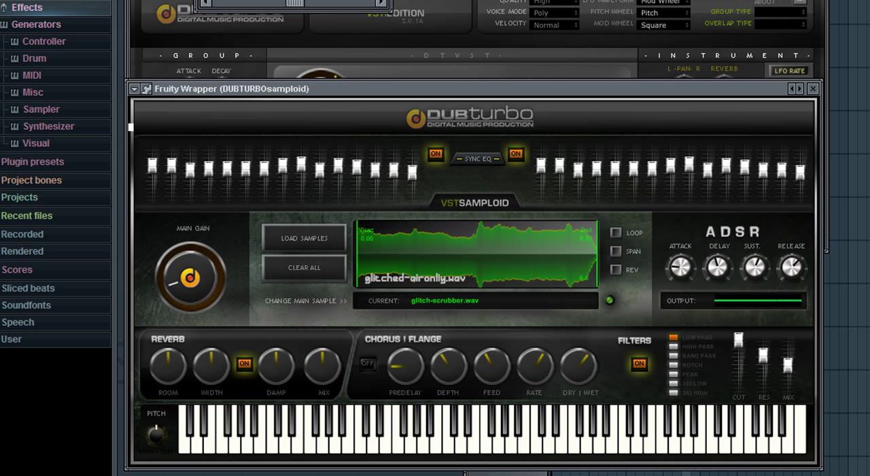
{"action": "left_click", "coordinate": [298, 250]}
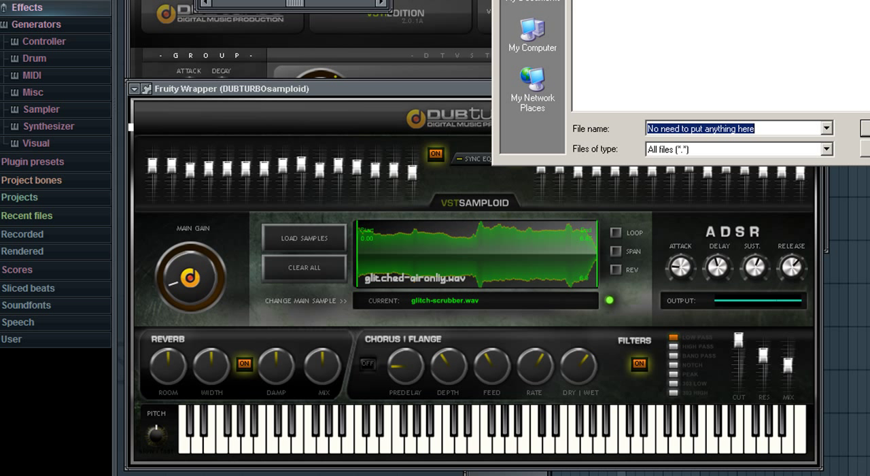
{"action": "left_click", "coordinate": [866, 128]}
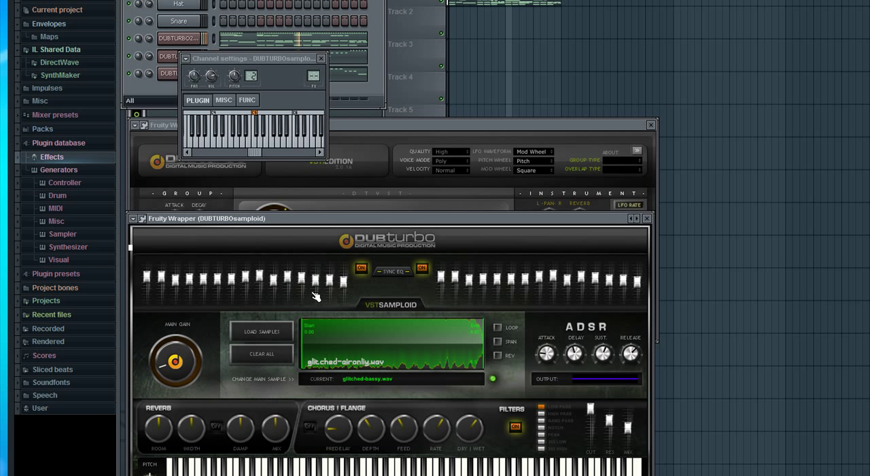
Return to the samploid part's piano roll and transpose all notes down ten semitones so bar 1 starts on F#6.
{"action": "left_click", "coordinate": [361, 59]}
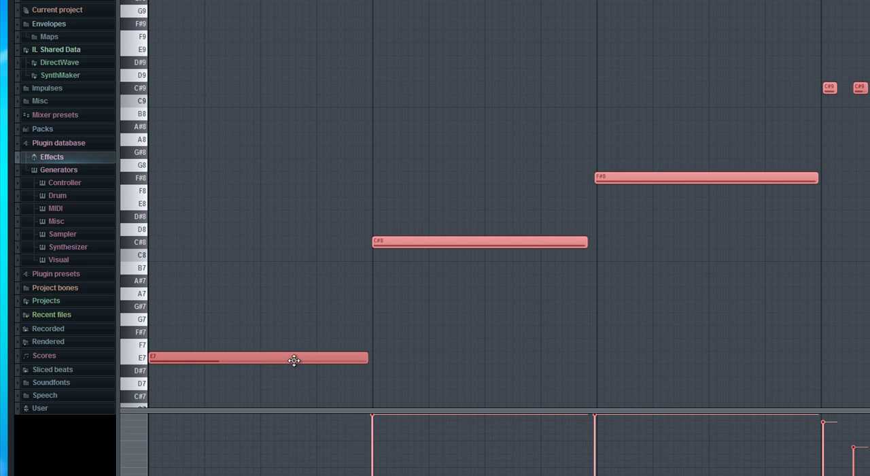
{"action": "left_click_drag", "start_coordinate": [283, 359], "coordinate": [283, 346]}
{"action": "key", "text": "space"}
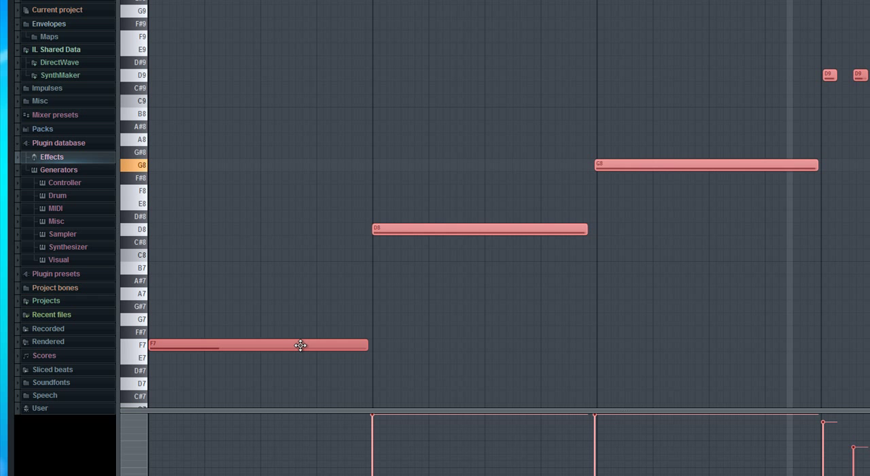
{"action": "left_click_drag", "start_coordinate": [301, 345], "coordinate": [301, 383]}
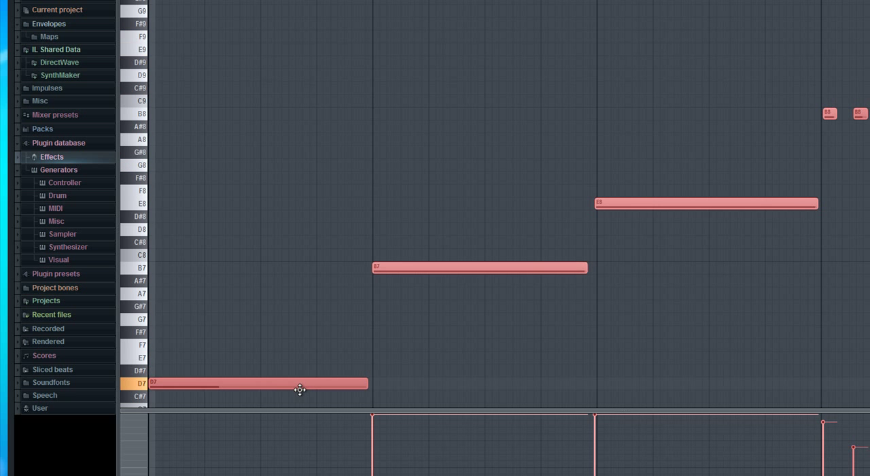
{"action": "scroll", "coordinate": [312, 307], "scroll_direction": "down", "scroll_amount": 7}
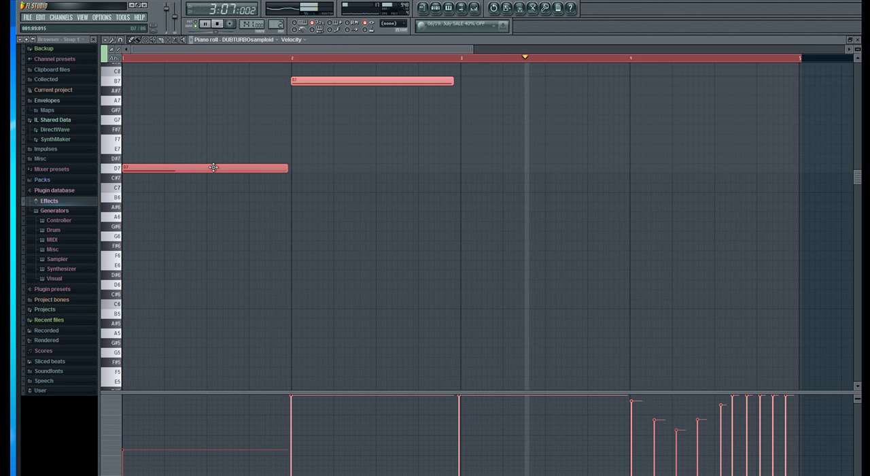
{"action": "left_click_drag", "start_coordinate": [213, 167], "coordinate": [212, 219]}
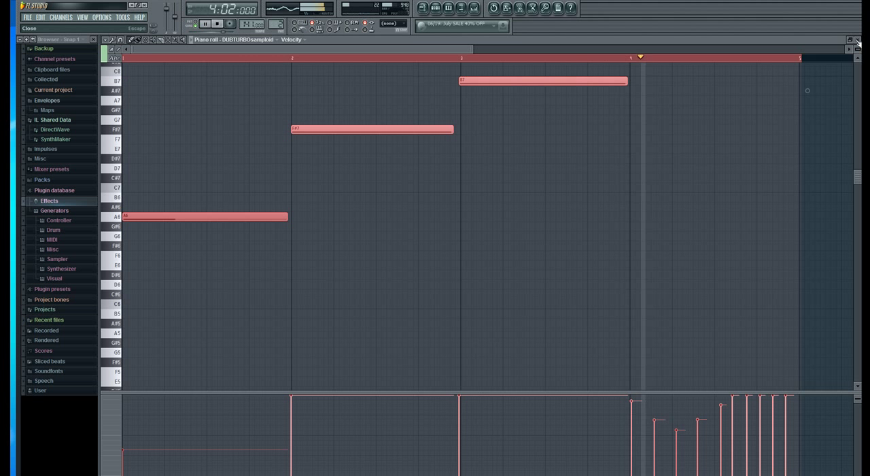
{"action": "scroll", "coordinate": [792, 126], "scroll_direction": "up", "scroll_amount": 6}
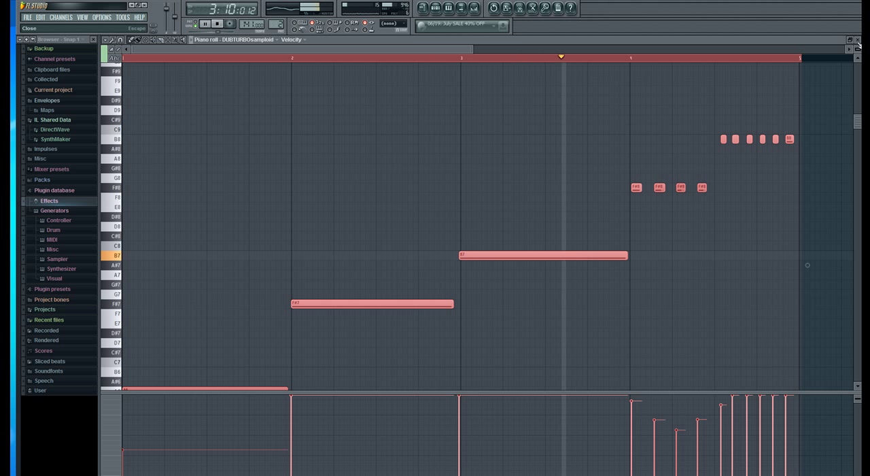
{"action": "left_click_drag", "start_coordinate": [384, 304], "coordinate": [383, 335]}
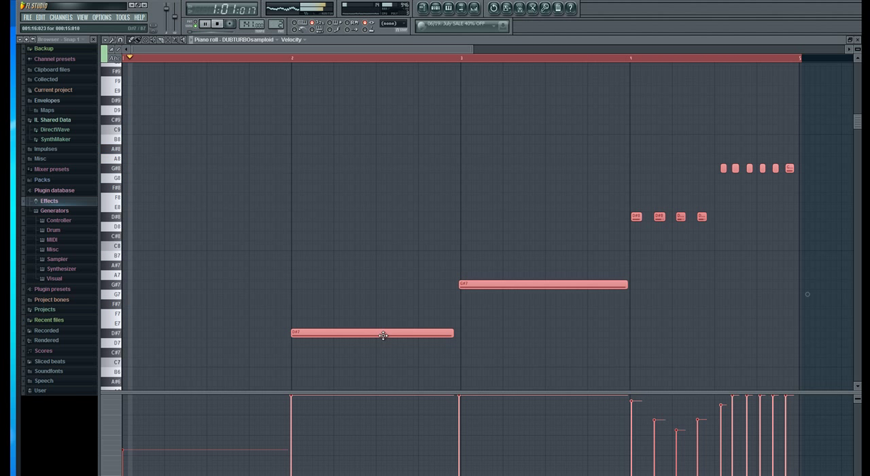
Close the samploid piano roll and channel settings, leaving the drum plugin window in front.
{"action": "left_click", "coordinate": [858, 41]}
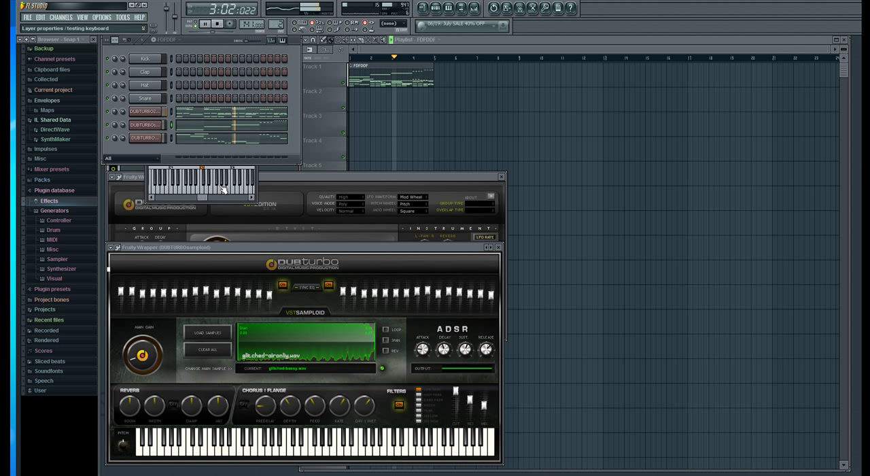
{"action": "left_click", "coordinate": [254, 127]}
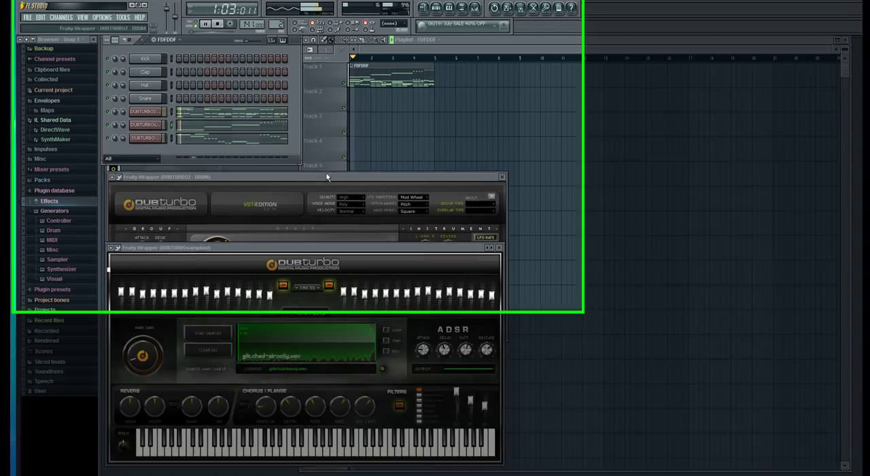
{"action": "left_click", "coordinate": [327, 177]}
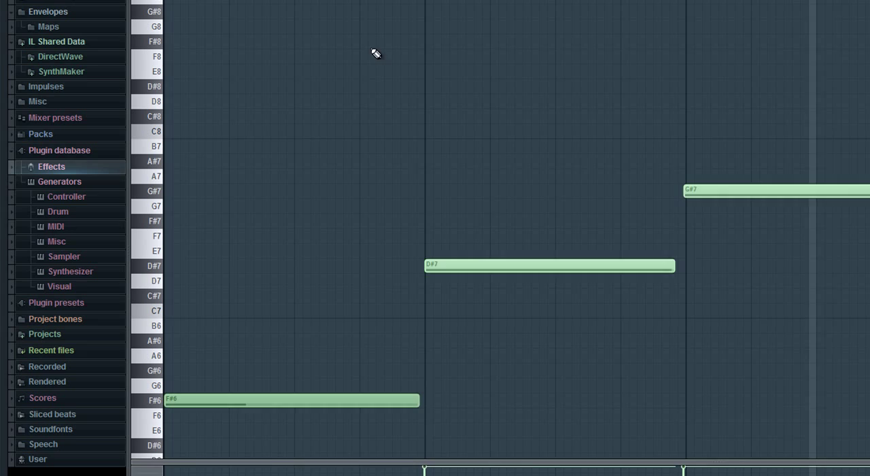
Reopen the samploid part, select all its notes, and lower them 11 semitones so bar 1 starts on G5.
{"action": "key", "text": "ctrl+a"}
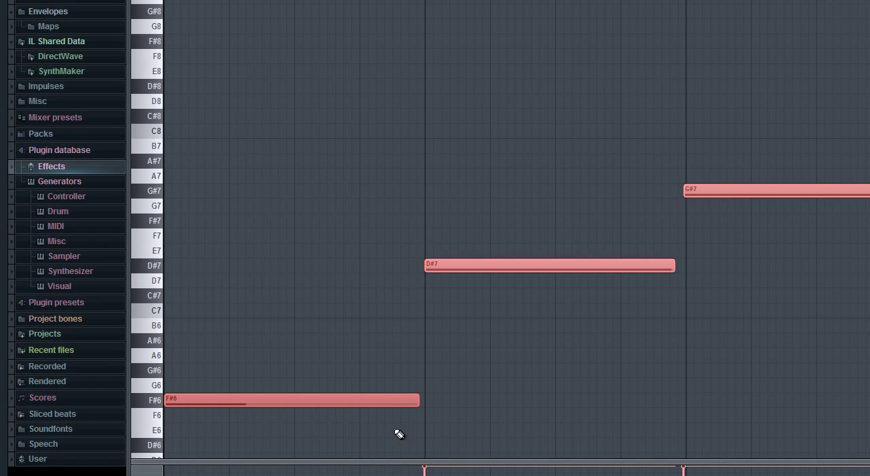
{"action": "left_click_drag", "start_coordinate": [386, 397], "coordinate": [377, 433]}
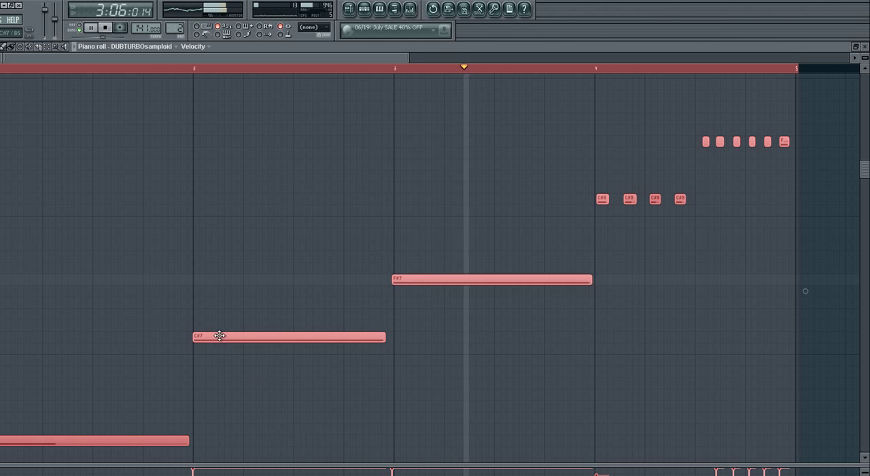
{"action": "left_click_drag", "start_coordinate": [219, 335], "coordinate": [219, 363]}
{"action": "scroll", "coordinate": [224, 369], "scroll_direction": "down", "scroll_amount": 4}
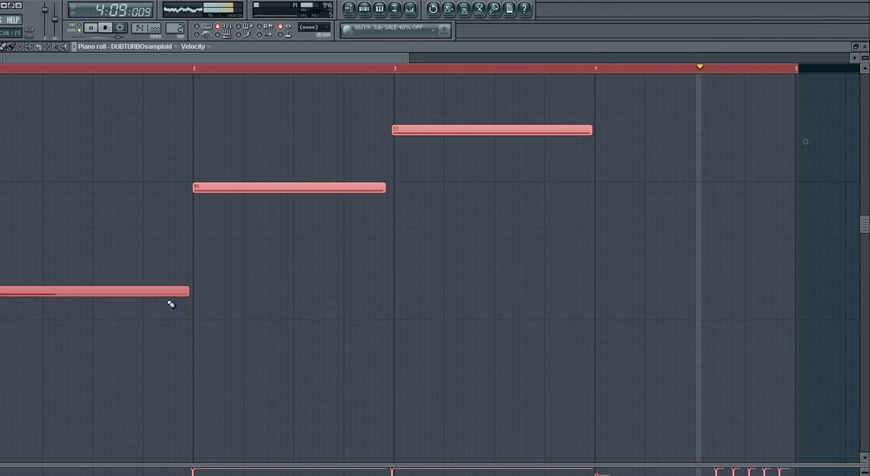
{"action": "scroll", "coordinate": [171, 304], "scroll_direction": "up", "scroll_amount": 1}
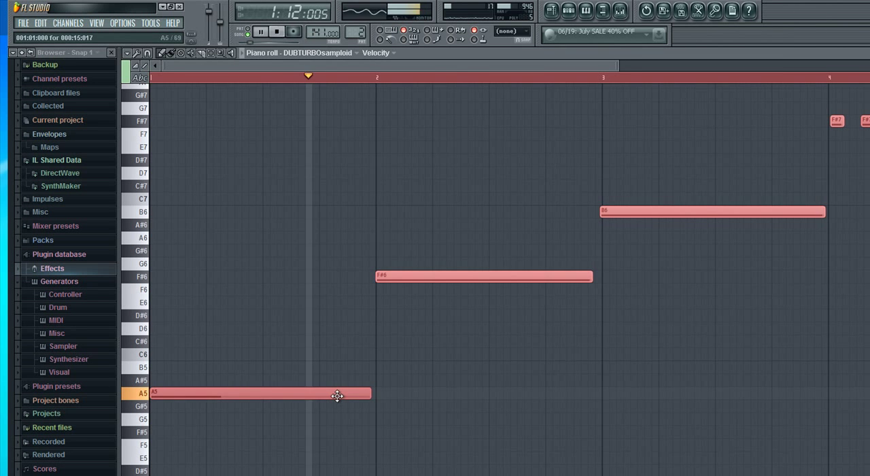
{"action": "left_click_drag", "start_coordinate": [338, 396], "coordinate": [332, 419]}
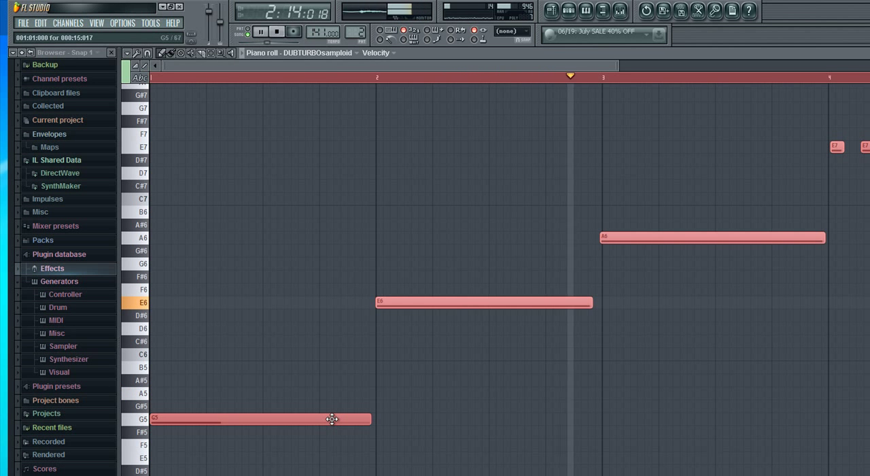
{"action": "scroll", "coordinate": [332, 400], "scroll_direction": "down", "scroll_amount": 3}
{"action": "scroll", "coordinate": [332, 333], "scroll_direction": "up", "scroll_amount": 6}
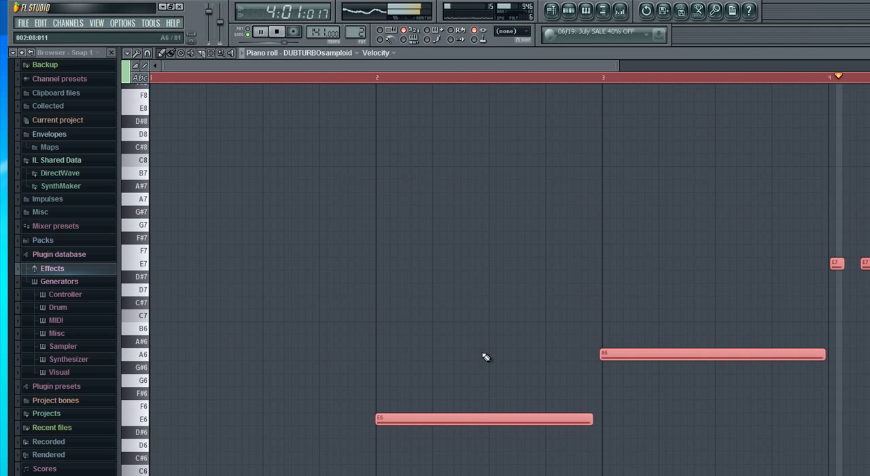
Raise all samploid notes so bar 1 starts on A8, bar 2 on F#9 and bar 3 on B9.
{"action": "left_click_drag", "start_coordinate": [465, 415], "coordinate": [400, 137]}
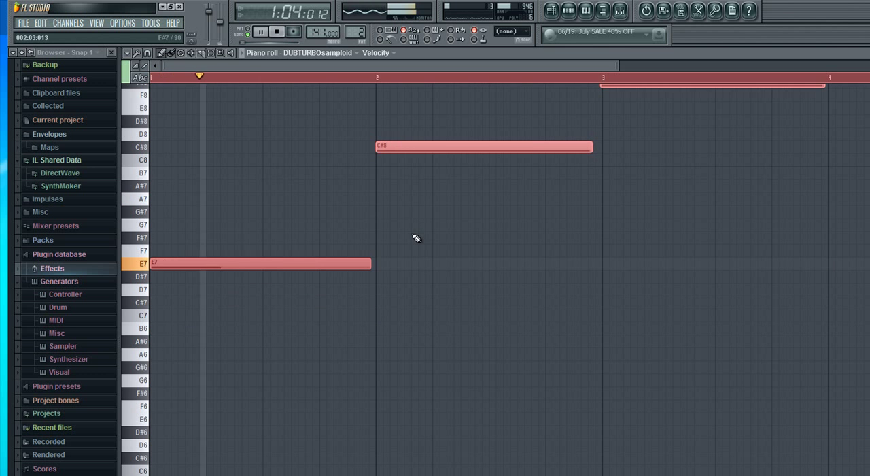
{"action": "scroll", "coordinate": [355, 358], "scroll_direction": "up", "scroll_amount": 6}
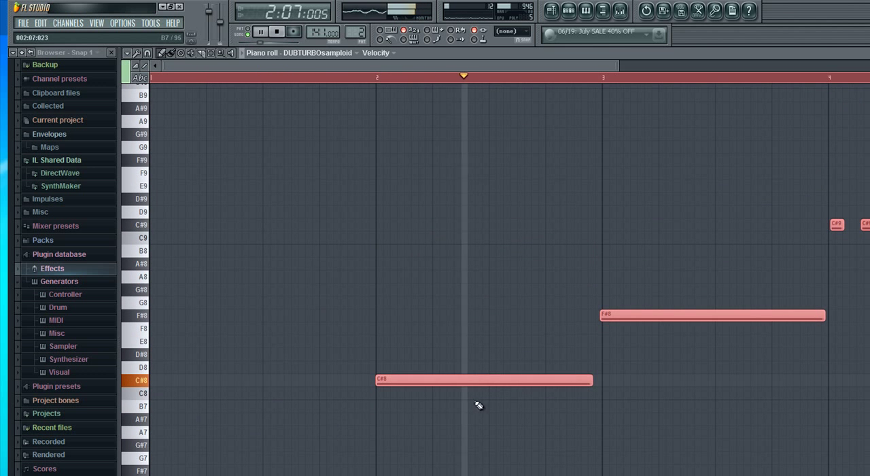
{"action": "left_click_drag", "start_coordinate": [485, 378], "coordinate": [478, 285]}
{"action": "scroll", "coordinate": [482, 290], "scroll_direction": "up", "scroll_amount": 4}
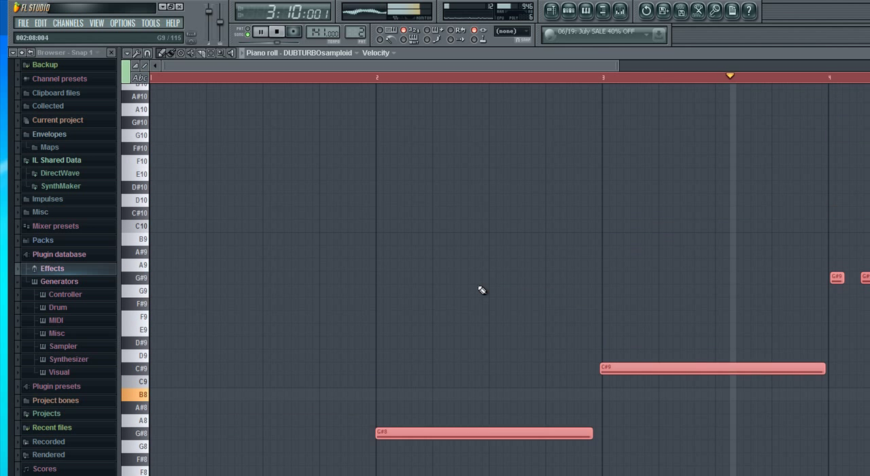
{"action": "mouse_move", "coordinate": [469, 437]}
{"action": "left_mouse_down"}
{"action": "mouse_move", "coordinate": [467, 370]}
{"action": "mouse_move", "coordinate": [478, 347]}
{"action": "mouse_move", "coordinate": [472, 306]}
{"action": "left_mouse_up"}
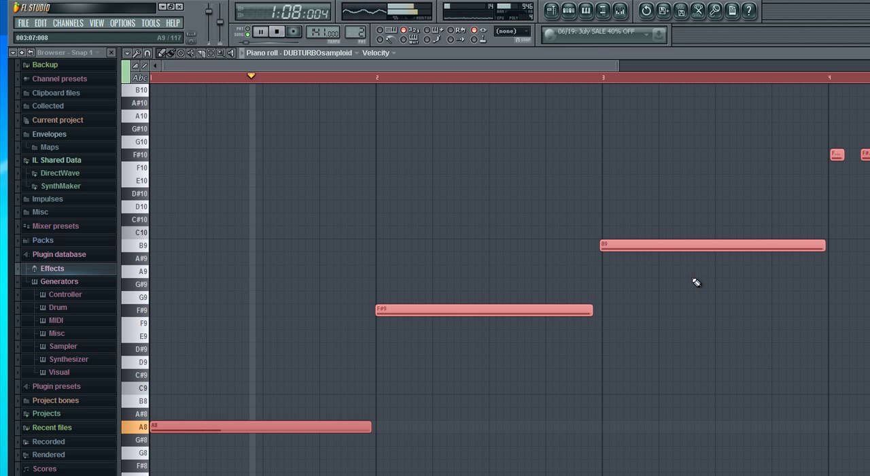
Lower the long samploid notes in bars 2 and 3, placing bar 2 on G8 and bar 3 on F#9.
{"action": "left_click_drag", "start_coordinate": [692, 202], "coordinate": [332, 454]}
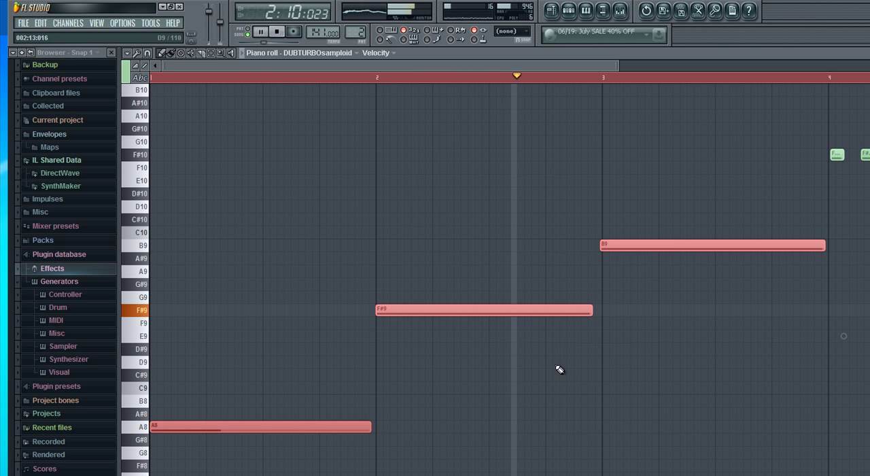
{"action": "left_click_drag", "start_coordinate": [535, 379], "coordinate": [672, 394]}
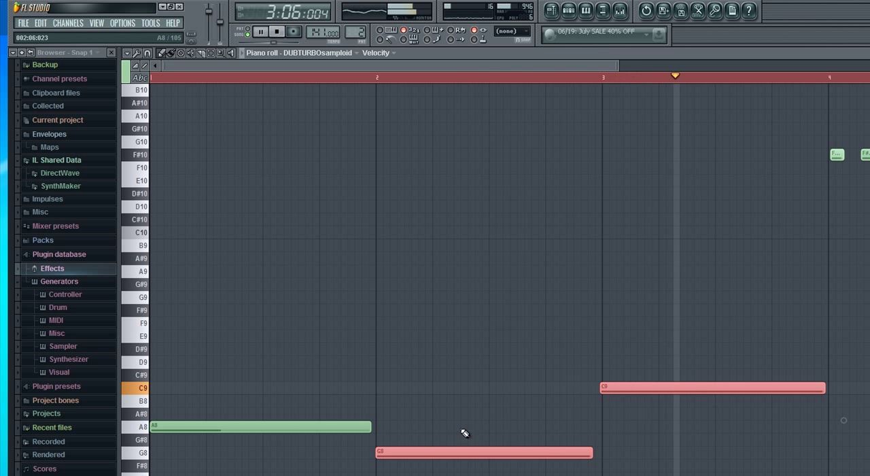
{"action": "left_click", "coordinate": [575, 414]}
{"action": "right_click", "coordinate": [627, 413]}
{"action": "left_click_drag", "start_coordinate": [657, 388], "coordinate": [661, 306]}
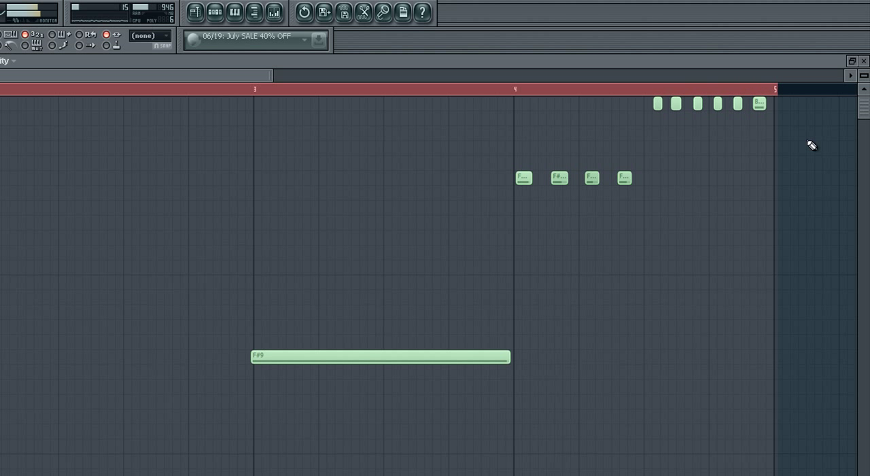
Lower the short samploid notes in bar 4, putting the first four on B9 and the last six on E10, and close the piano roll.
{"action": "left_click_drag", "start_coordinate": [509, 245], "coordinate": [812, 96]}
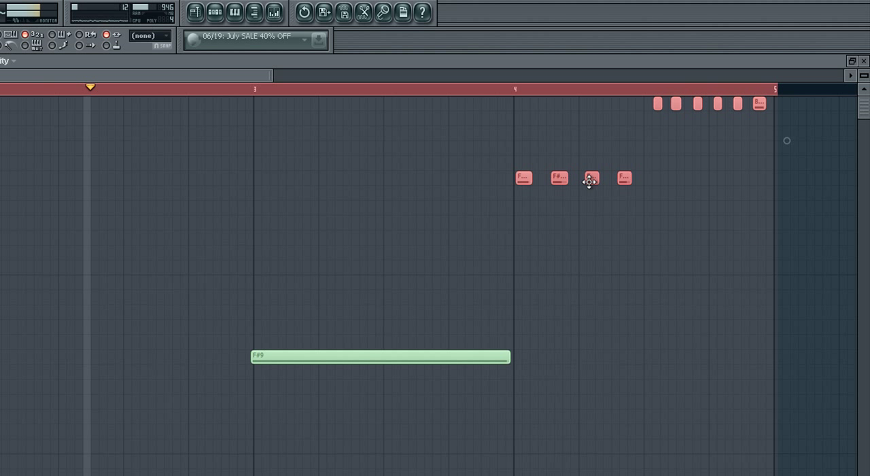
{"action": "left_click_drag", "start_coordinate": [591, 188], "coordinate": [589, 220]}
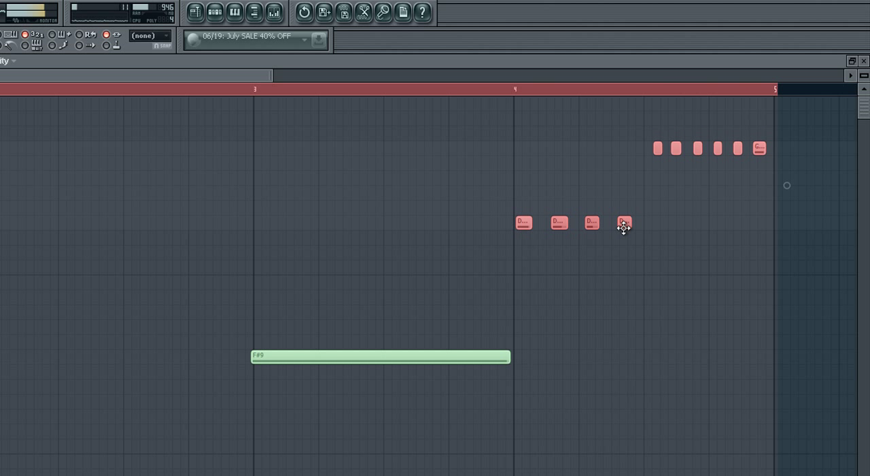
{"action": "left_click_drag", "start_coordinate": [623, 228], "coordinate": [624, 243]}
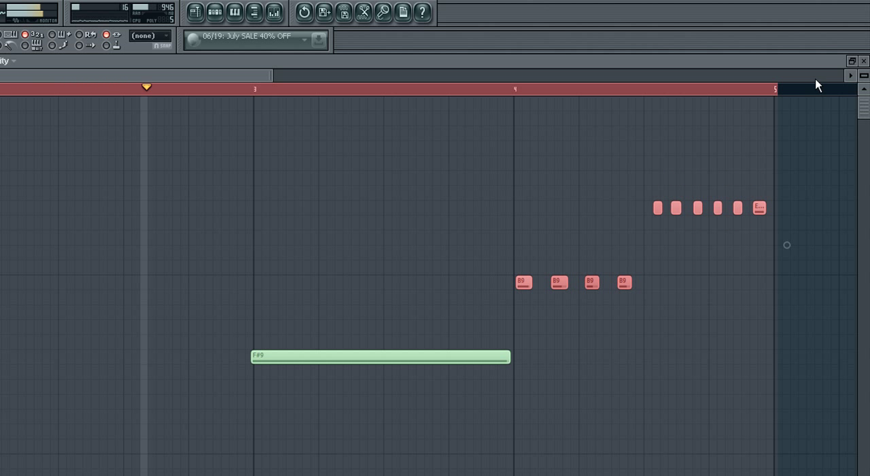
{"action": "left_click", "coordinate": [863, 60]}
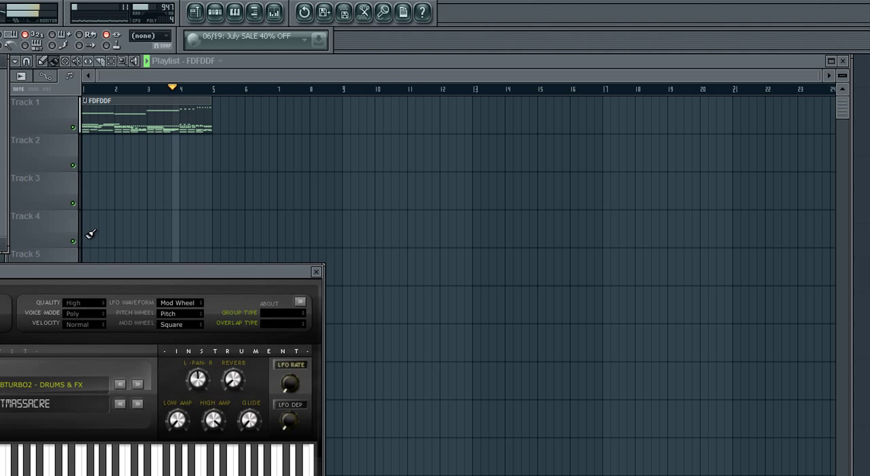
Audition the Timbalix kit and then the KicksNsnares kit in the drum instrument.
{"action": "left_click", "coordinate": [21, 411]}
{"action": "left_click", "coordinate": [41, 241]}
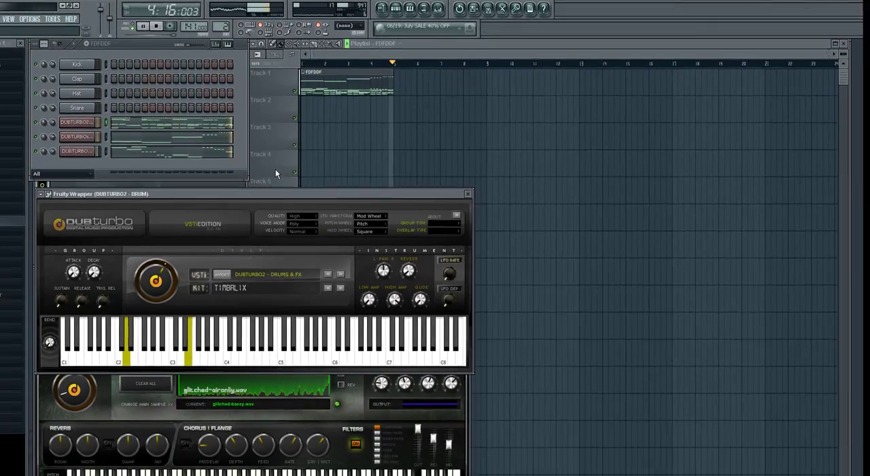
{"action": "left_click", "coordinate": [3, 402]}
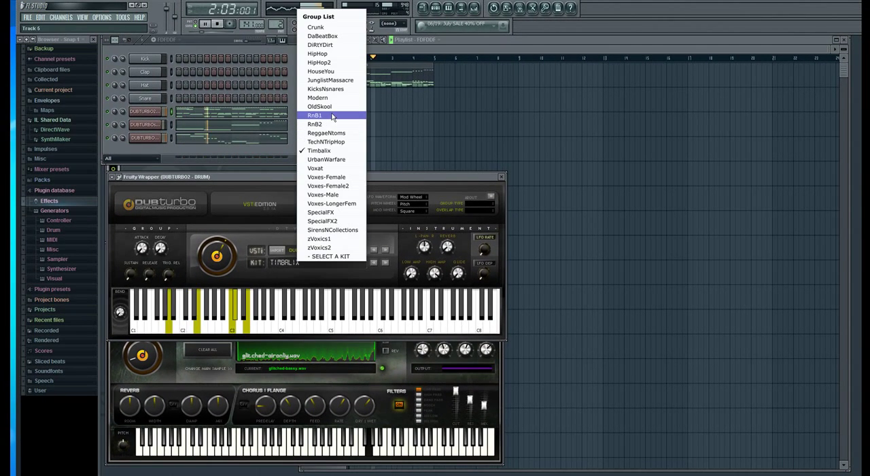
{"action": "left_click_drag", "start_coordinate": [199, 260], "coordinate": [202, 246]}
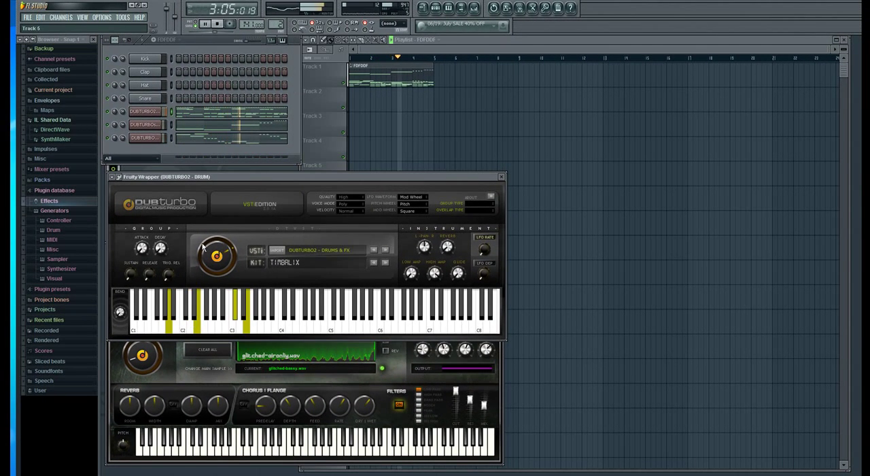
{"action": "left_click", "coordinate": [288, 262]}
{"action": "left_click", "coordinate": [317, 89]}
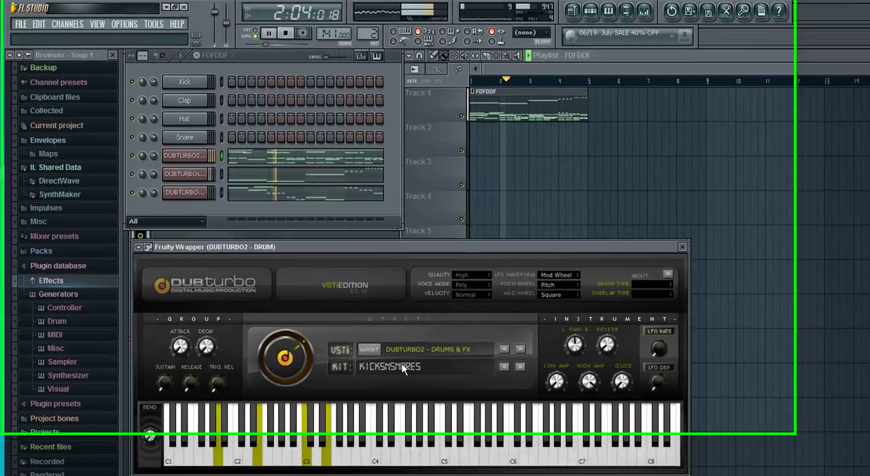
Load the OldSkool kit in the drum instrument.
{"action": "left_click", "coordinate": [302, 262]}
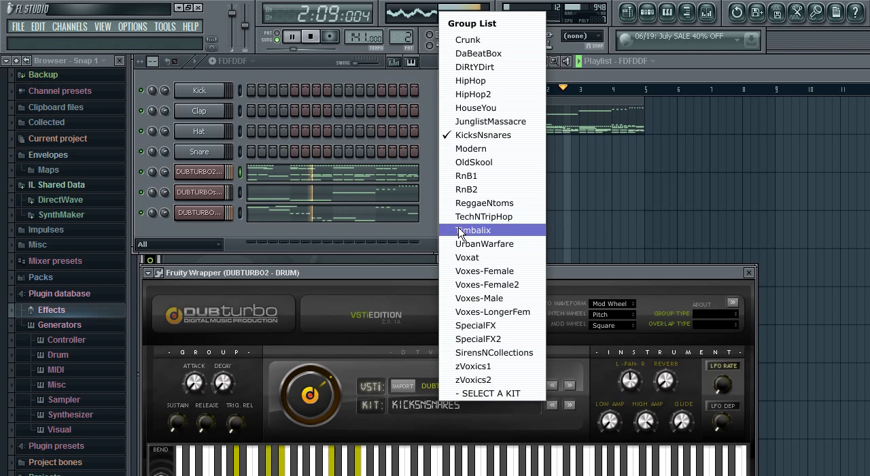
{"action": "left_click", "coordinate": [501, 162]}
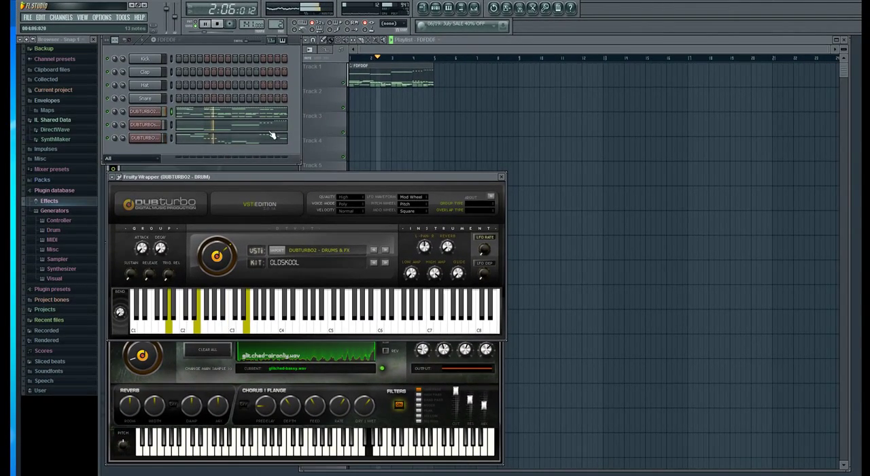
Open the samploid part and lower all its notes one octave, placing bar 2 on G7 and bar 3 on F#8.
{"action": "left_click", "coordinate": [259, 129]}
{"action": "key", "text": "ctrl+a"}
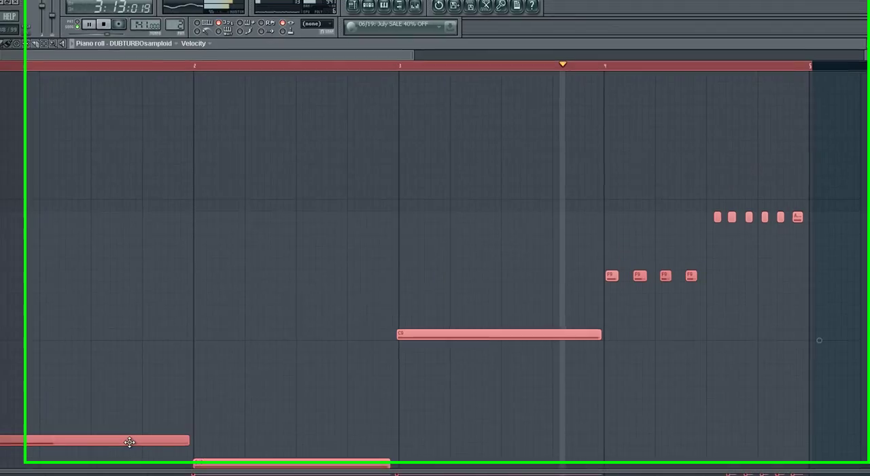
{"action": "scroll", "coordinate": [130, 435], "scroll_direction": "down", "scroll_amount": 3}
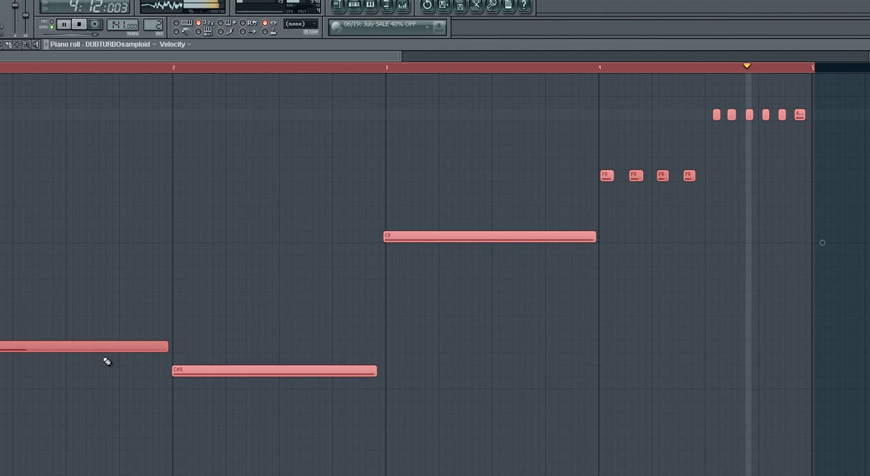
{"action": "left_click_drag", "start_coordinate": [102, 344], "coordinate": [101, 407]}
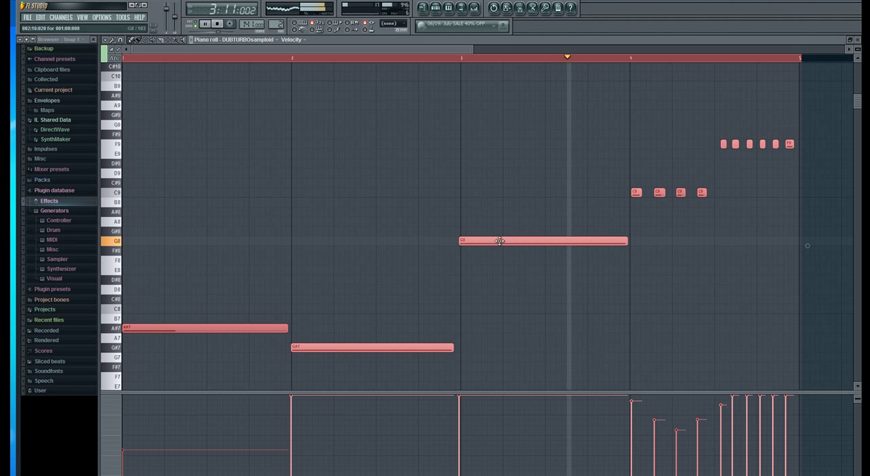
{"action": "left_click_drag", "start_coordinate": [499, 241], "coordinate": [499, 254]}
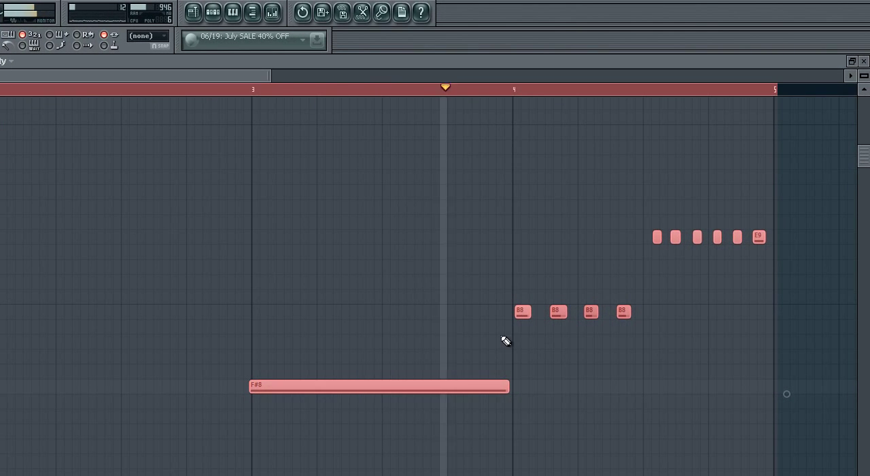
Raise all the short samploid notes in bar 4 by 10 semitones, placing the first four on A9.
{"action": "left_click", "coordinate": [502, 338]}
{"action": "right_click", "coordinate": [511, 340]}
{"action": "left_click_drag", "start_coordinate": [506, 347], "coordinate": [779, 239]}
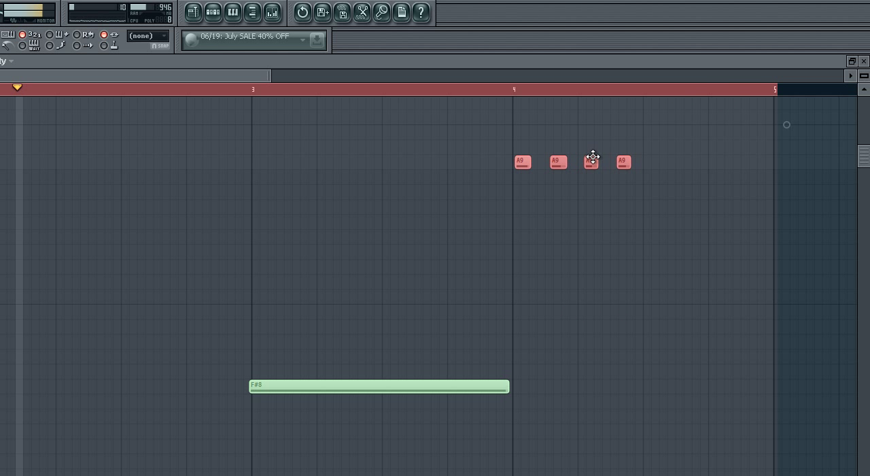
{"action": "scroll", "coordinate": [620, 212], "scroll_direction": "up", "scroll_amount": 5}
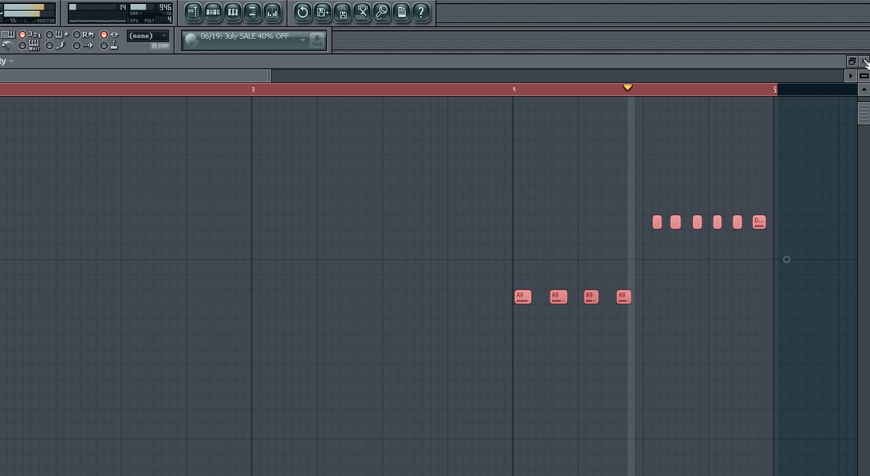
Raise only the last six short notes of bar 4 to E10 and close the samploid piano roll.
{"action": "left_click_drag", "start_coordinate": [642, 200], "coordinate": [780, 249]}
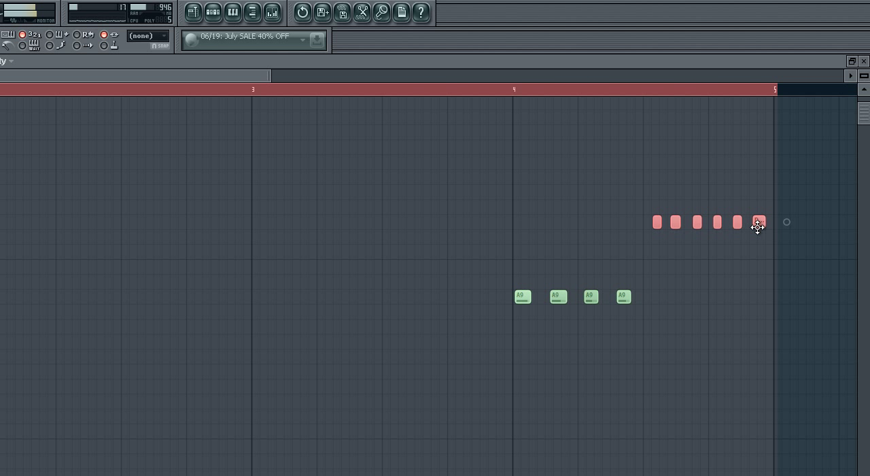
{"action": "left_click_drag", "start_coordinate": [759, 222], "coordinate": [759, 180]}
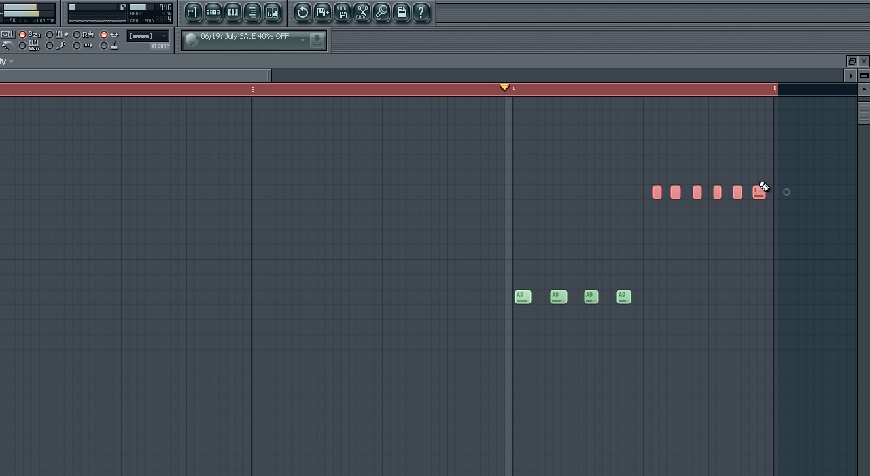
{"action": "left_click", "coordinate": [864, 62]}
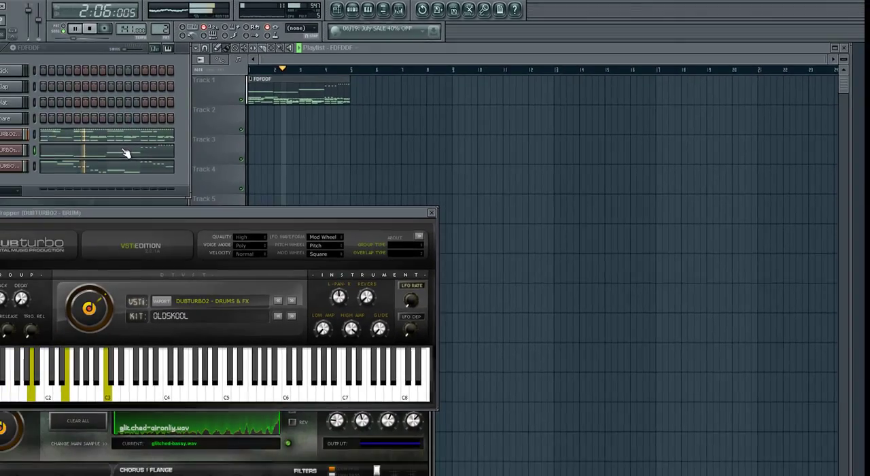
Reopen the samploid part and raise the long bar 1 note to C#8.
{"action": "left_click", "coordinate": [126, 153]}
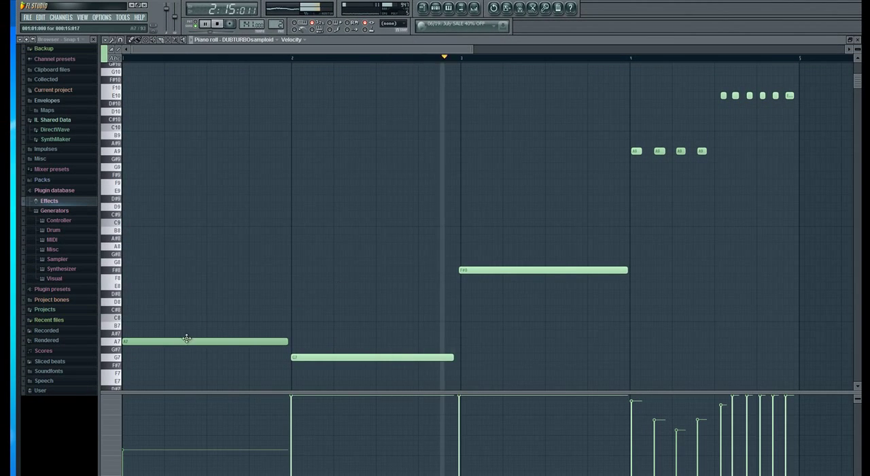
{"action": "left_click_drag", "start_coordinate": [186, 338], "coordinate": [183, 318]}
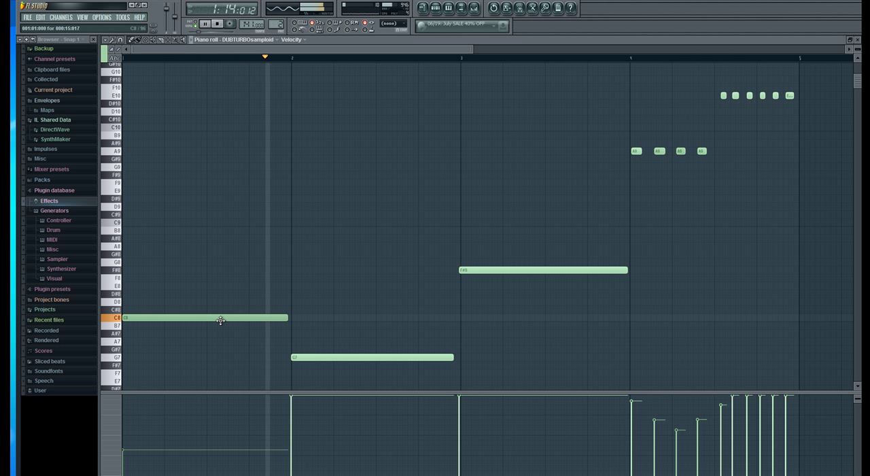
{"action": "left_click_drag", "start_coordinate": [219, 319], "coordinate": [218, 308]}
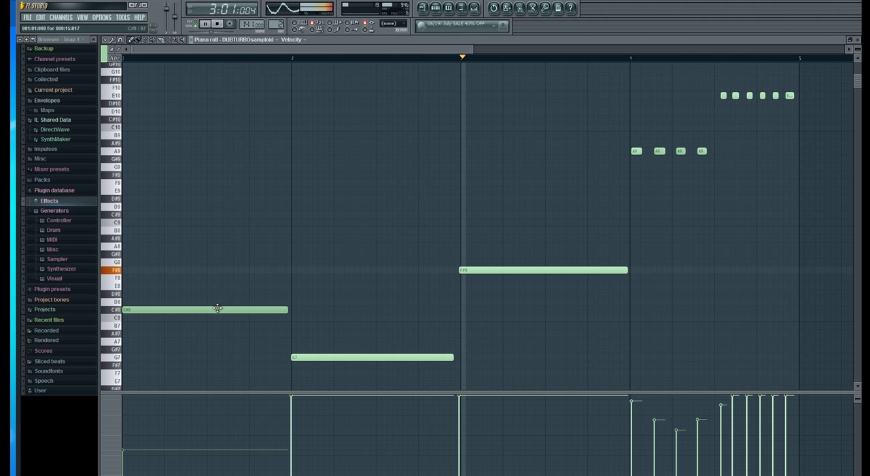